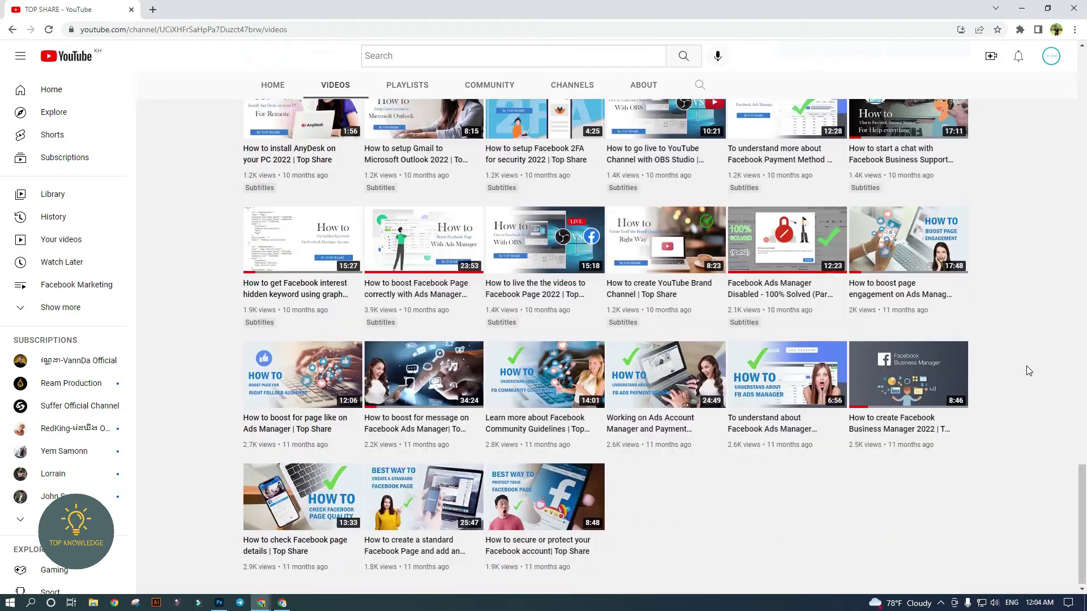
# - Switch to Photoshop, review the open thumbnail designs, and hide every layer above the background in maxresdefault.jpg
pyautogui.click(1022, 8)
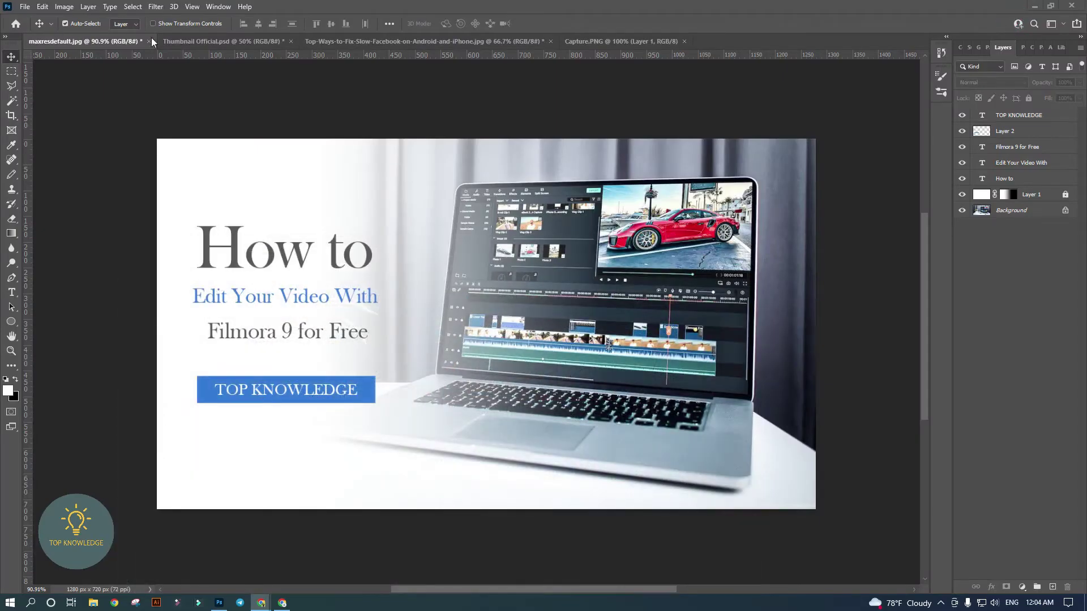
pyautogui.click(190, 42)
pyautogui.click(375, 40)
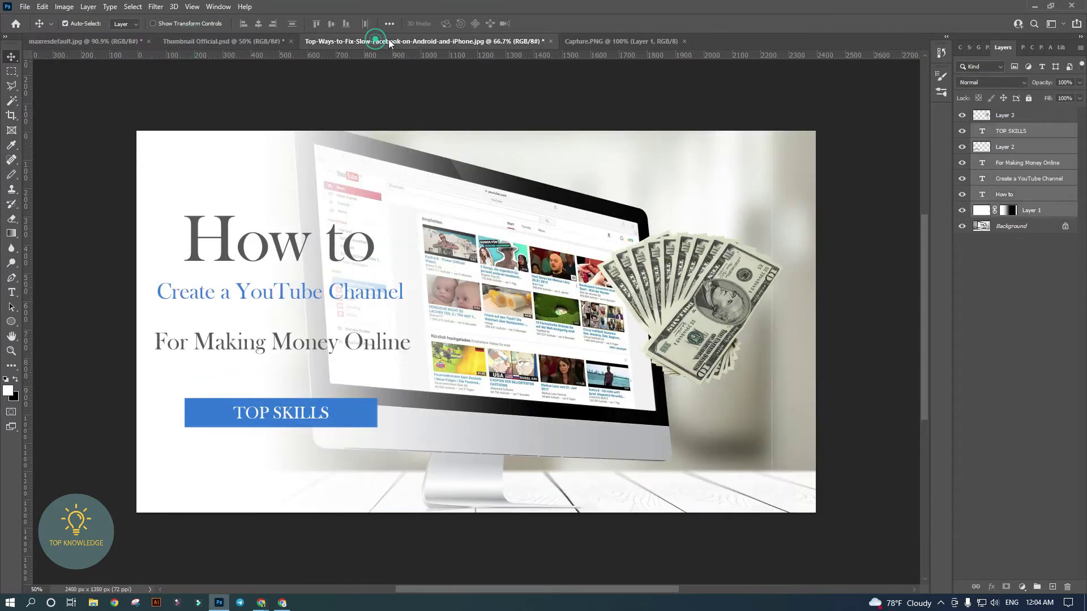
pyautogui.click(586, 40)
pyautogui.click(467, 43)
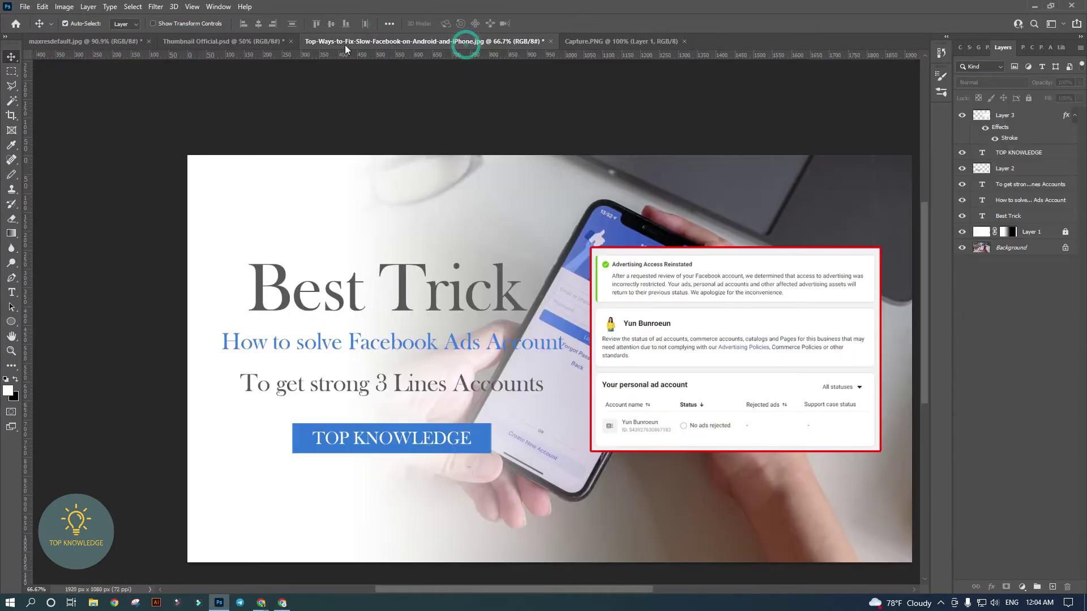
pyautogui.click(265, 42)
pyautogui.click(103, 43)
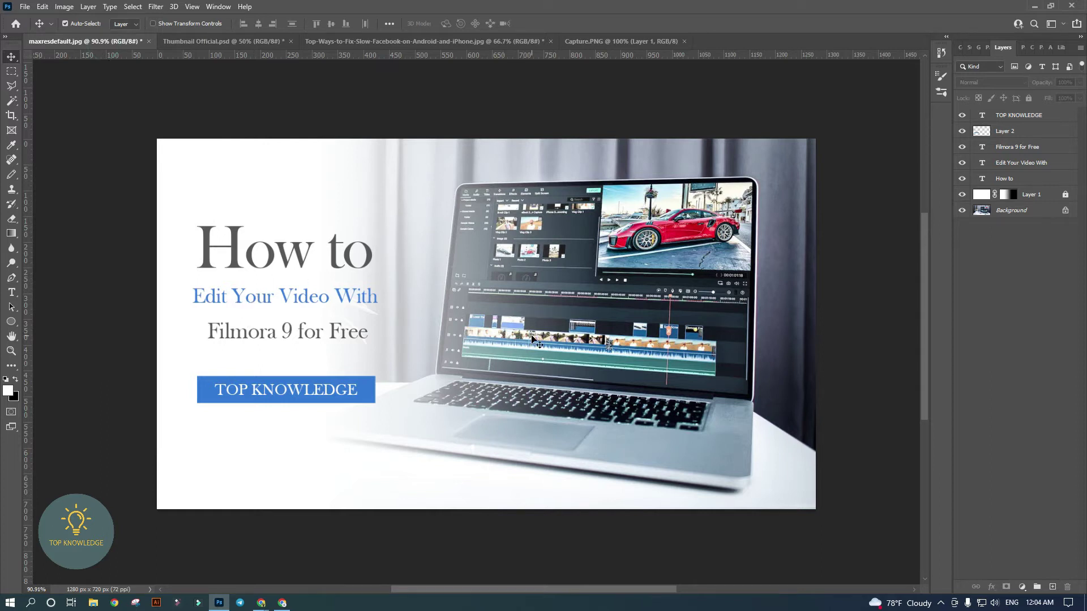
pyautogui.moveTo(962, 115); pyautogui.dragTo(961, 199)
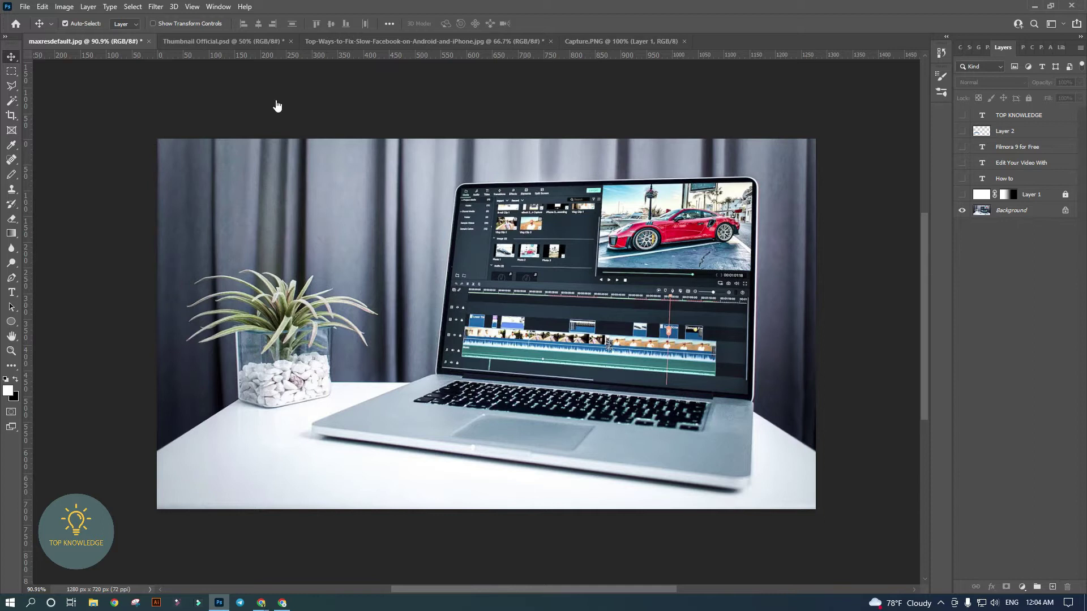
# - Switch to Chrome and browse the "hand with iphone Facebook" image results, opening CNBC's large picture of the speaker beside the Apple logo
pyautogui.hotkey('alt', 'Tab')
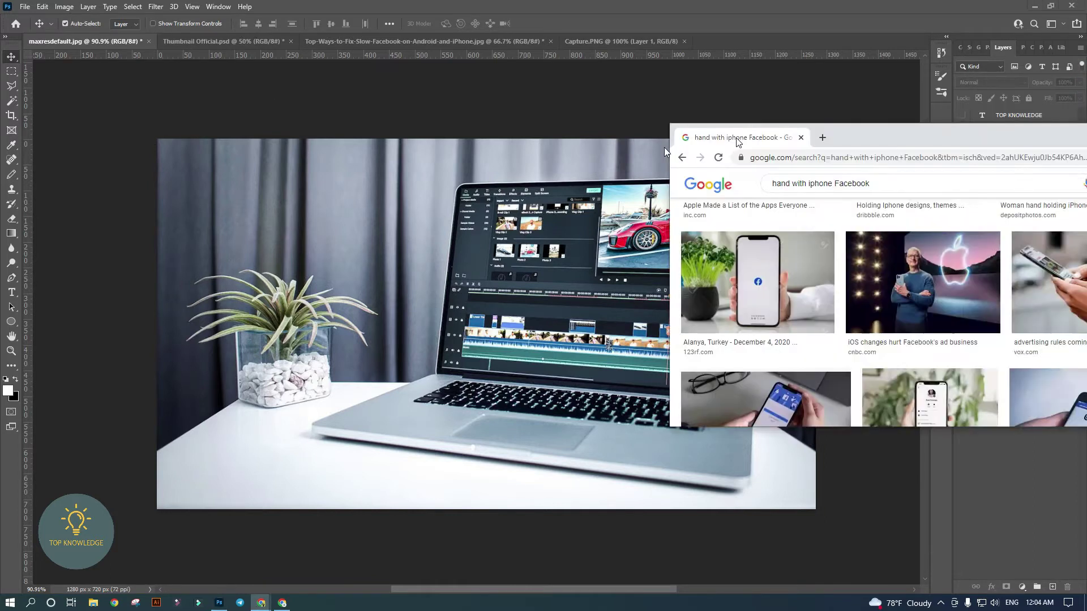
pyautogui.moveTo(872, 164); pyautogui.dragTo(387, 166)
pyautogui.doubleClick(387, 162)
pyautogui.scroll(5, 468, 214)
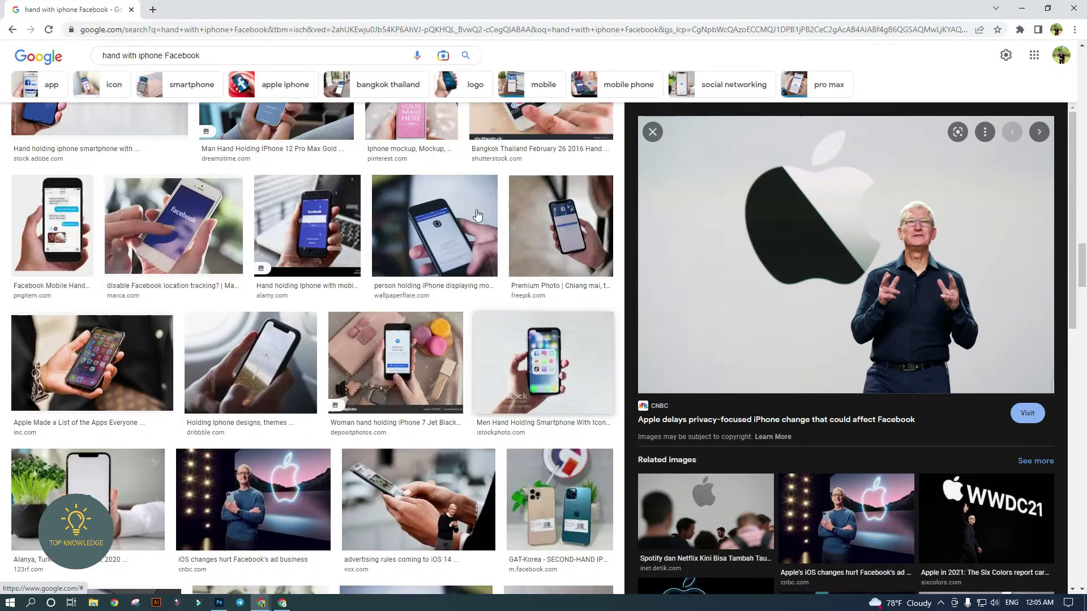
pyautogui.scroll(-5, 468, 214)
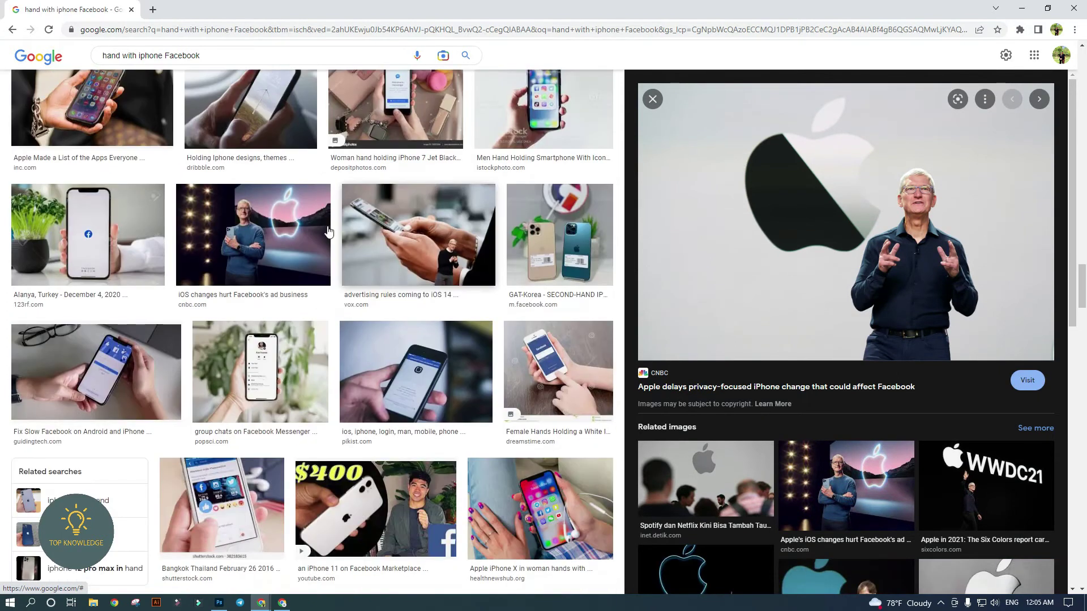
pyautogui.click(450, 229)
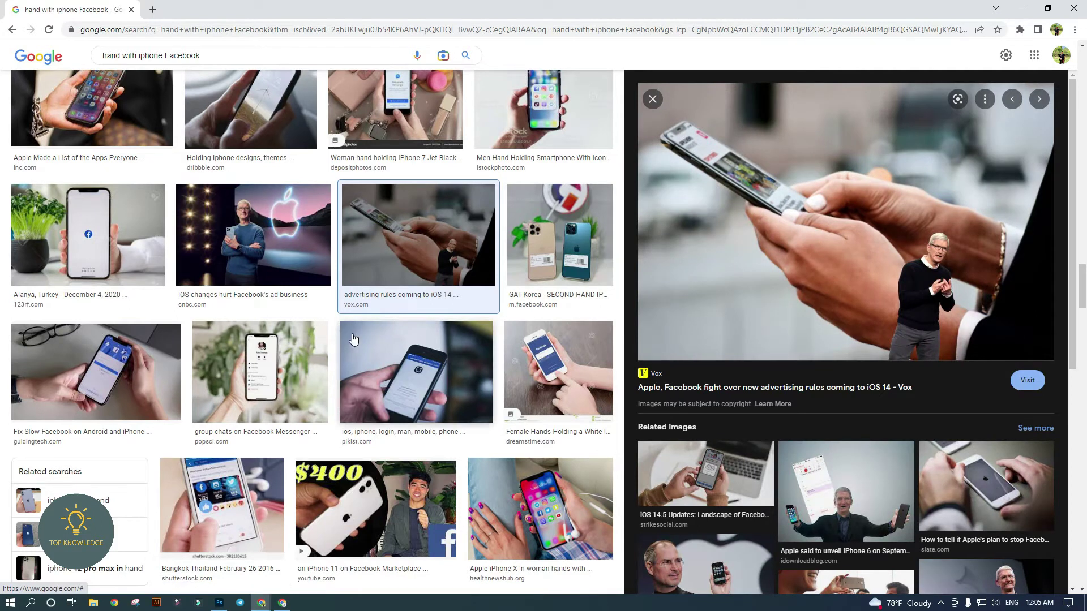
pyautogui.click(318, 220)
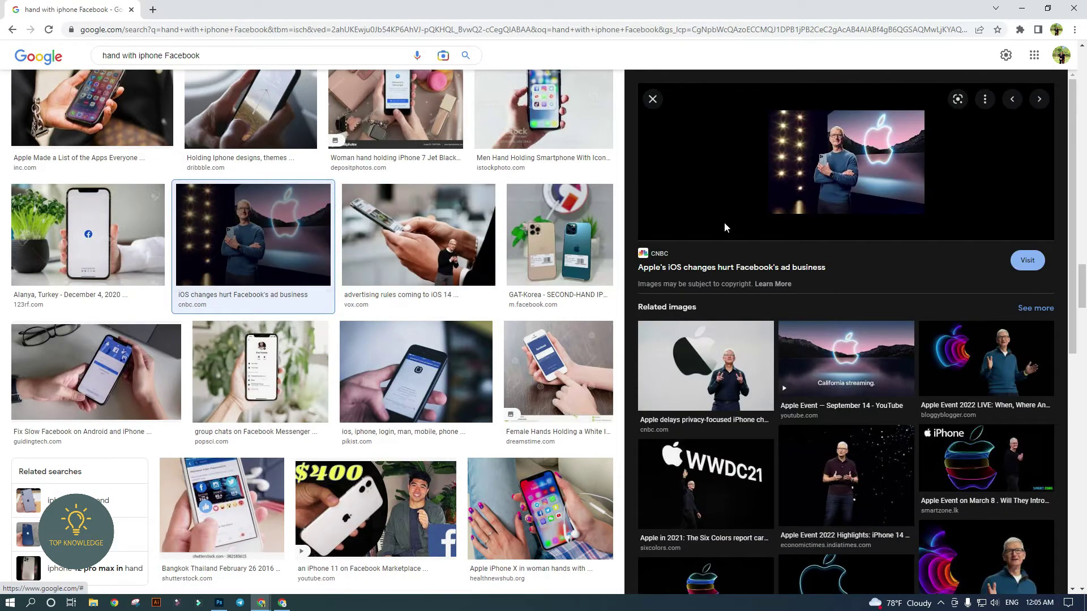
pyautogui.click(715, 365)
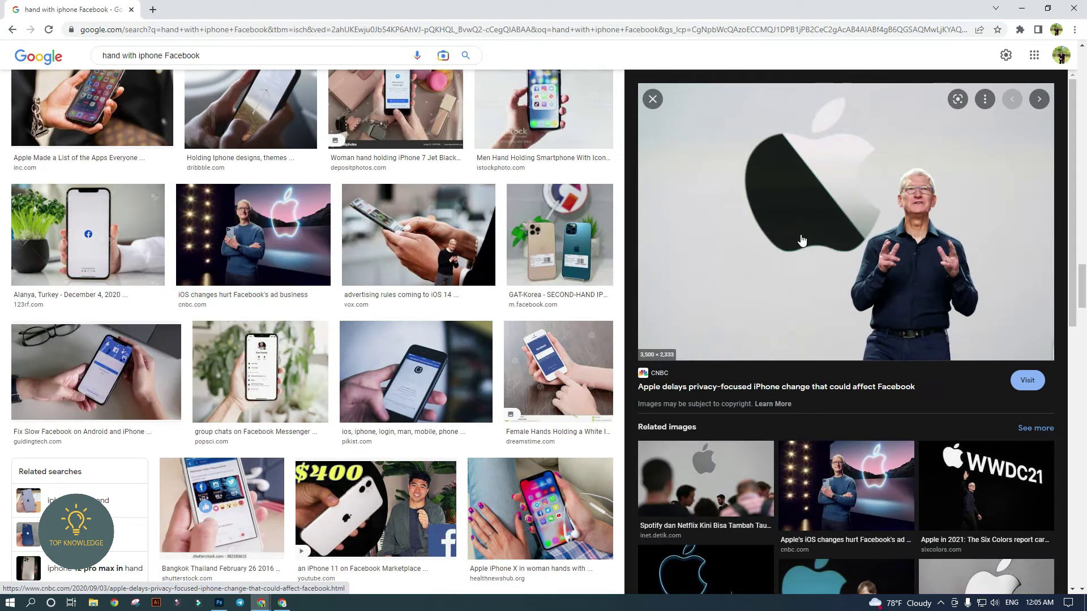
# - Save the previewed Apple speaker picture to the Desktop as a JPEG under its suggested file name
pyautogui.rightClick(821, 190)
pyautogui.click(866, 321)
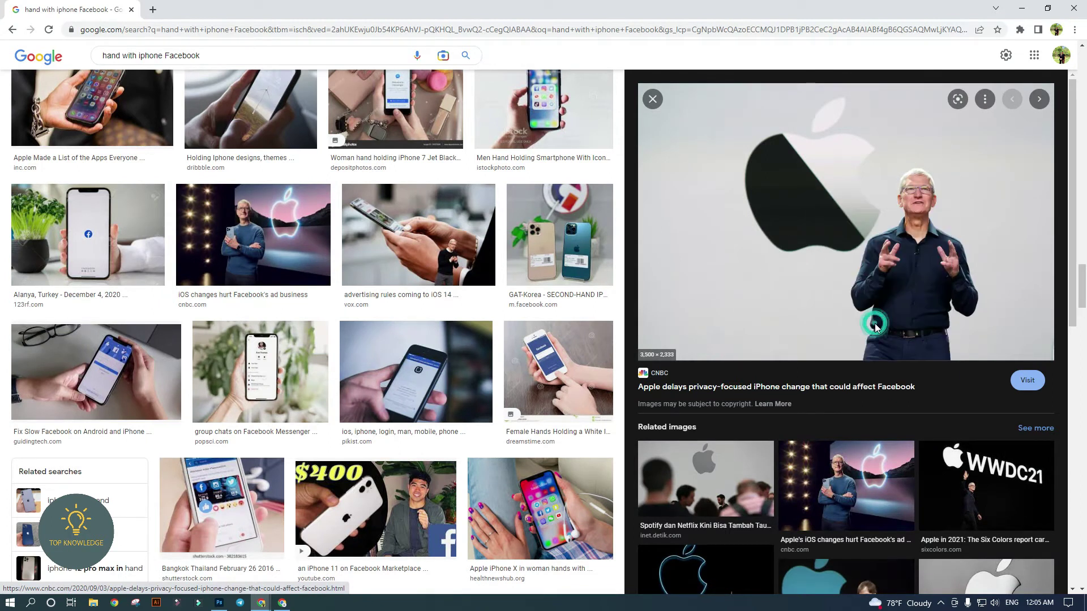
pyautogui.click(48, 99)
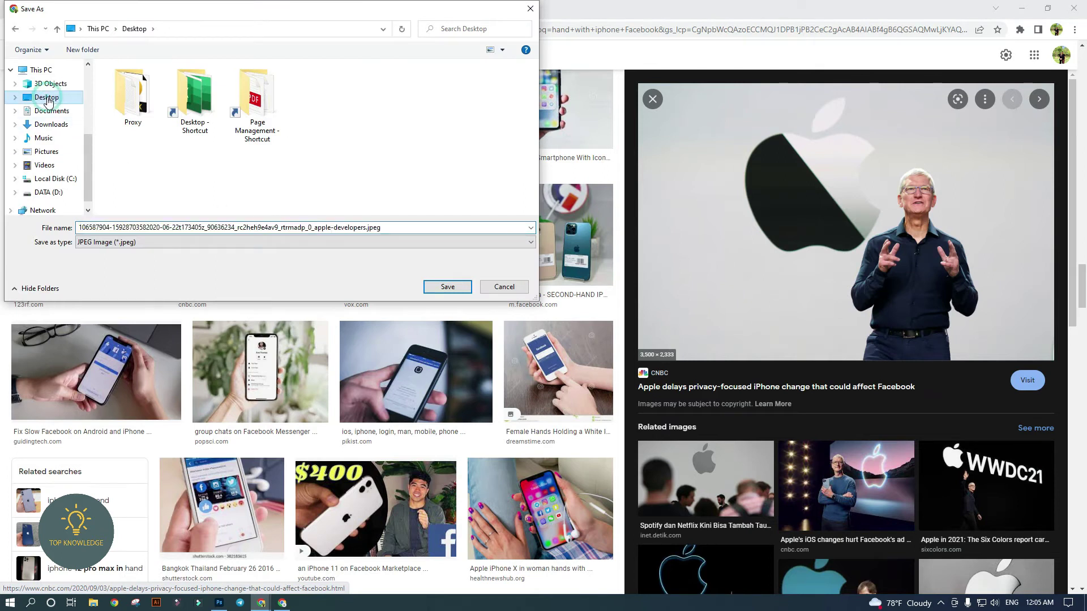
pyautogui.click(67, 102)
pyautogui.click(447, 287)
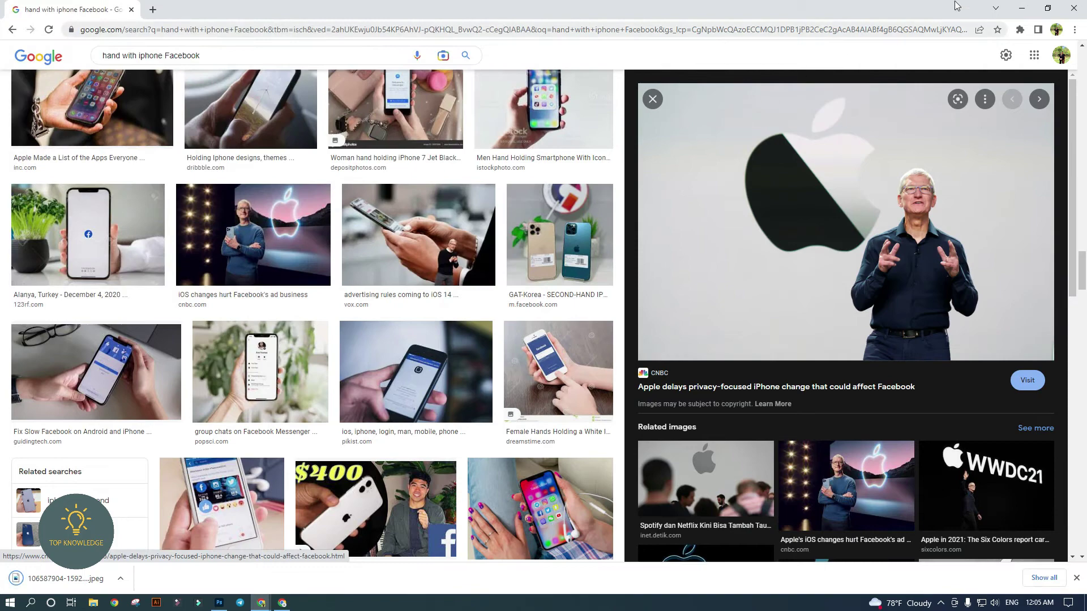
# - Return to Photoshop and open the downloaded Apple speaker JPEG from the Desktop
pyautogui.click(1029, 8)
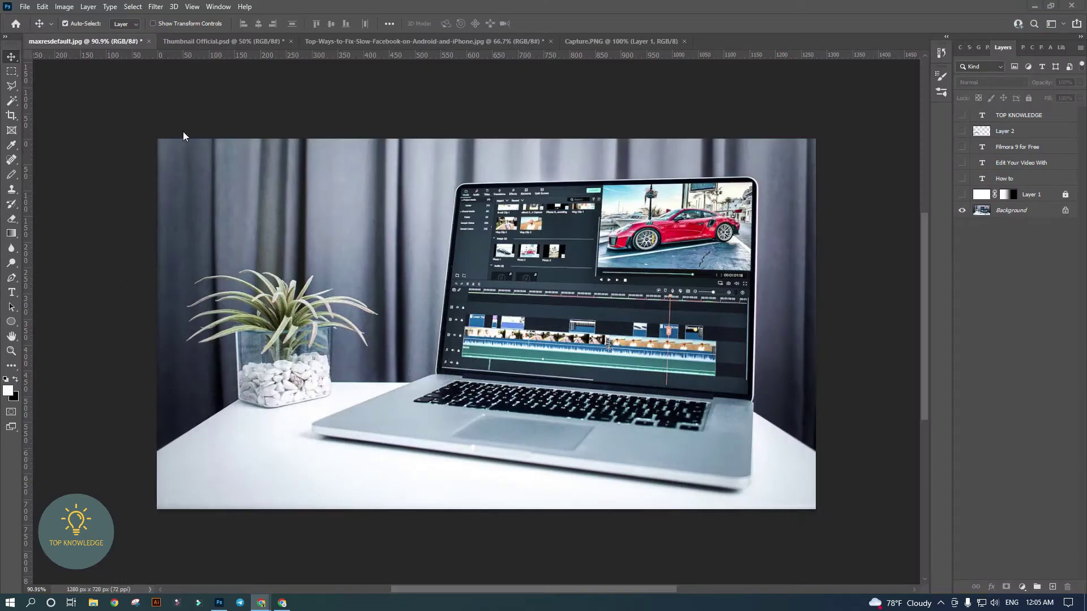
pyautogui.click(25, 9)
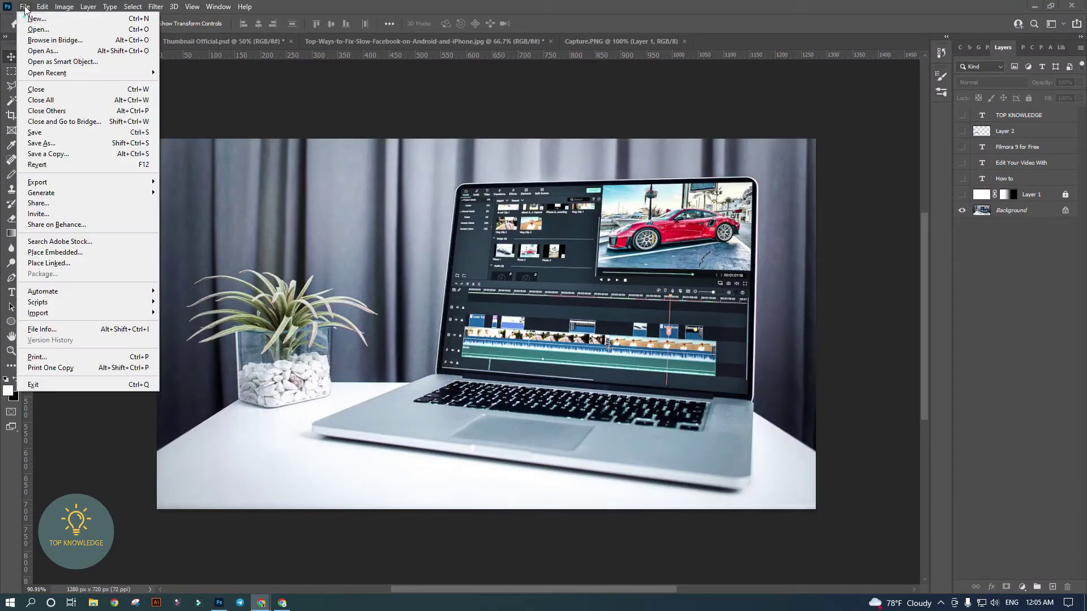
pyautogui.click(42, 29)
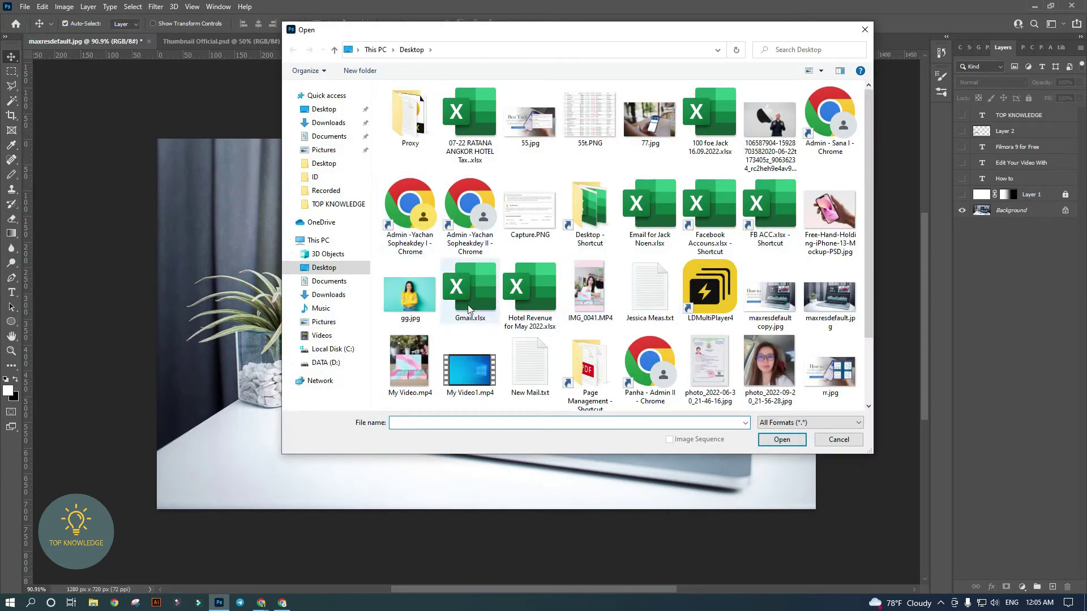
pyautogui.doubleClick(769, 122)
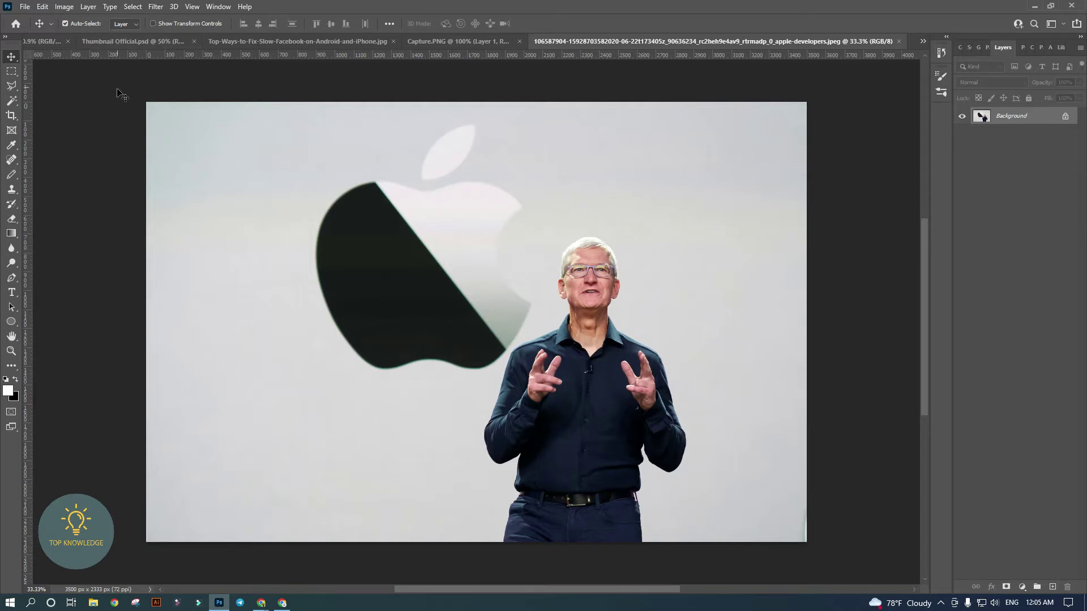
# - Crop the Apple speaker picture to a 16 : 9 ratio at full width, then switch to the Move tool
pyautogui.click(12, 116)
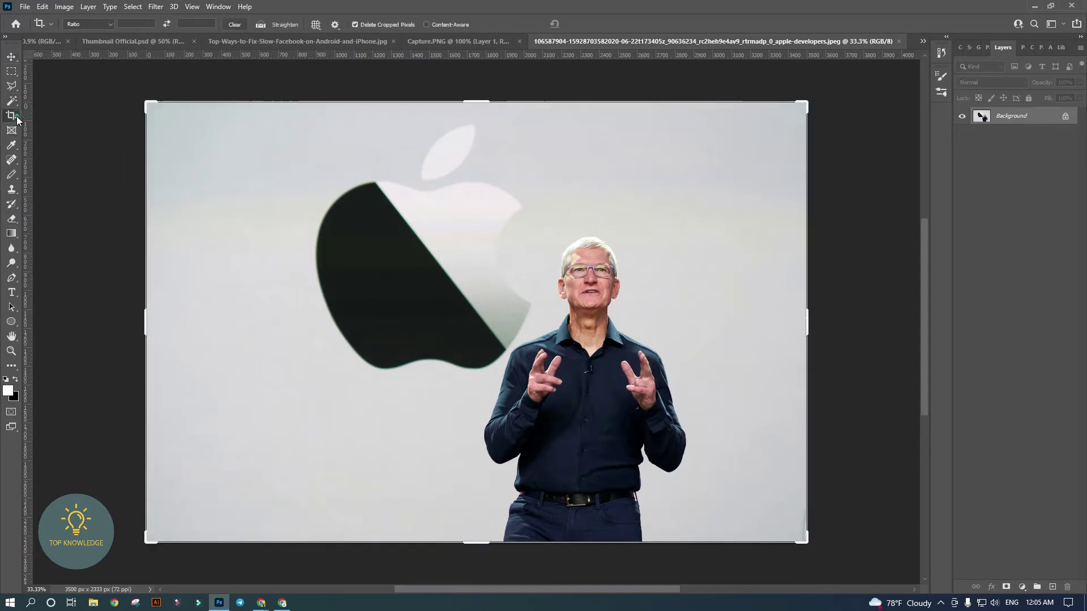
pyautogui.click(95, 23)
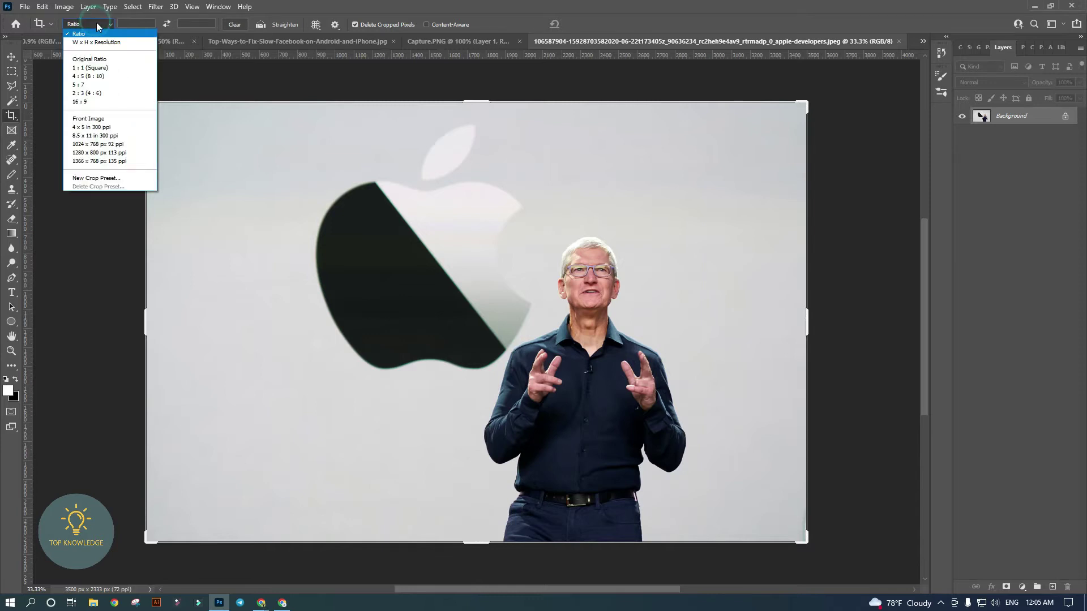
pyautogui.click(103, 103)
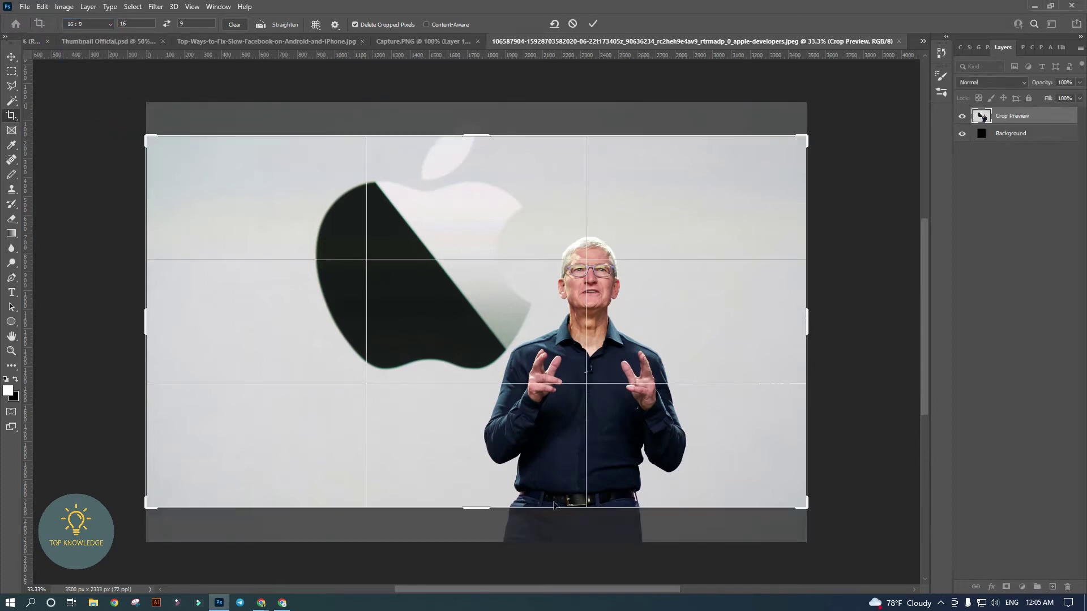
pyautogui.click(593, 24)
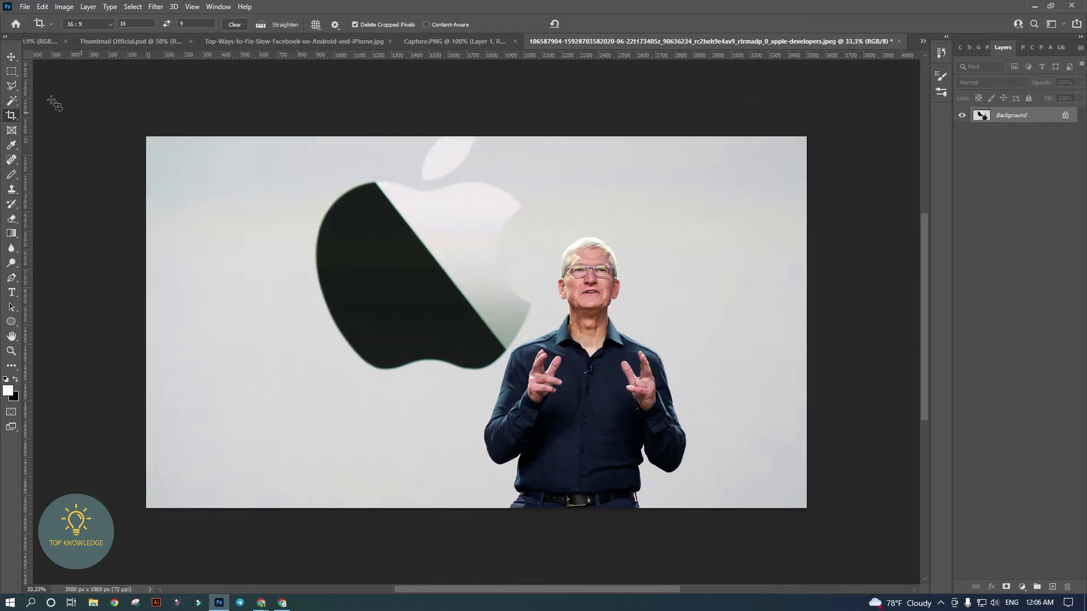
pyautogui.click(12, 57)
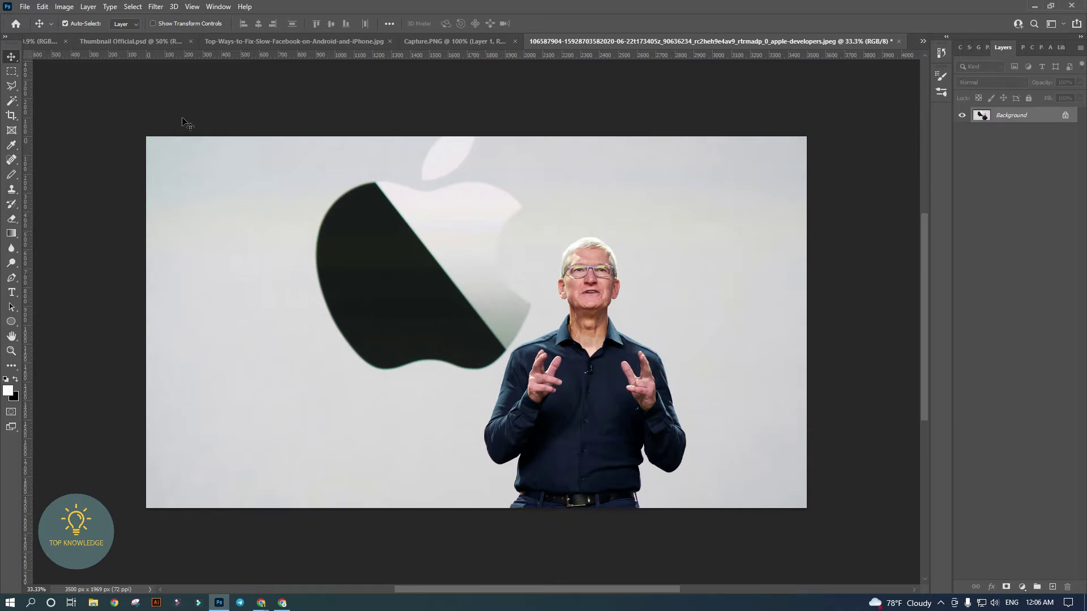
# - In maxresdefault.jpg, show all hidden layers again and toggle Layer 1 off and on to compare the white fade
pyautogui.click(39, 43)
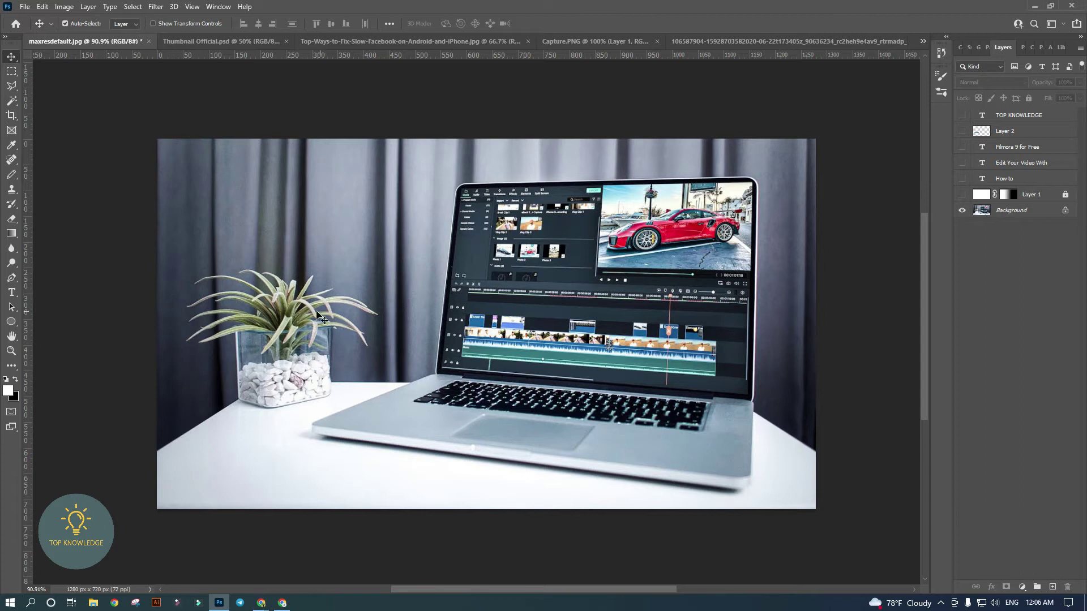
pyautogui.click(961, 195)
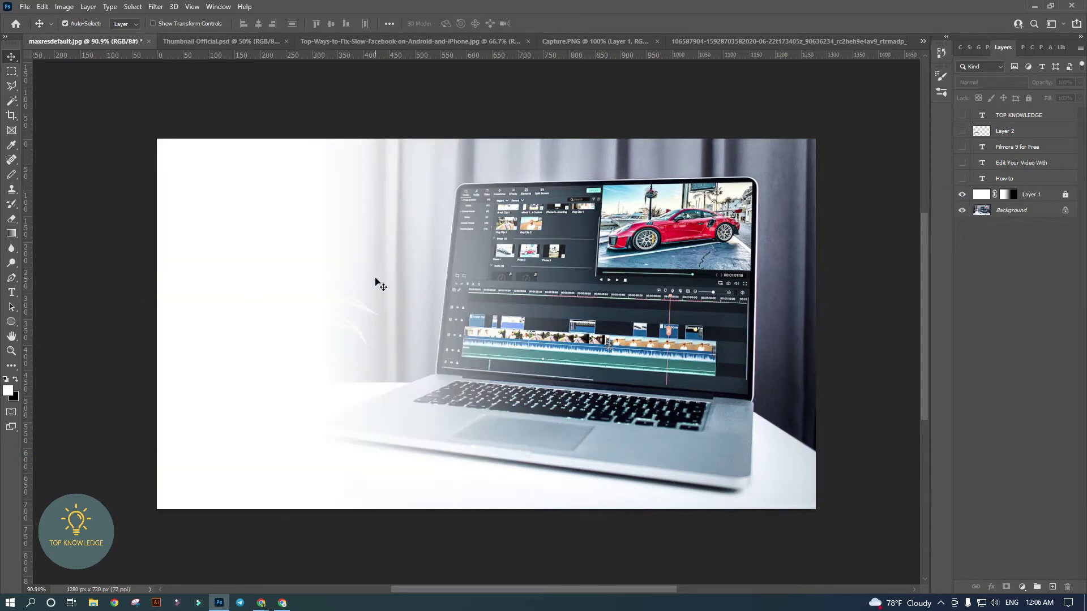
pyautogui.click(963, 177)
pyautogui.click(963, 147)
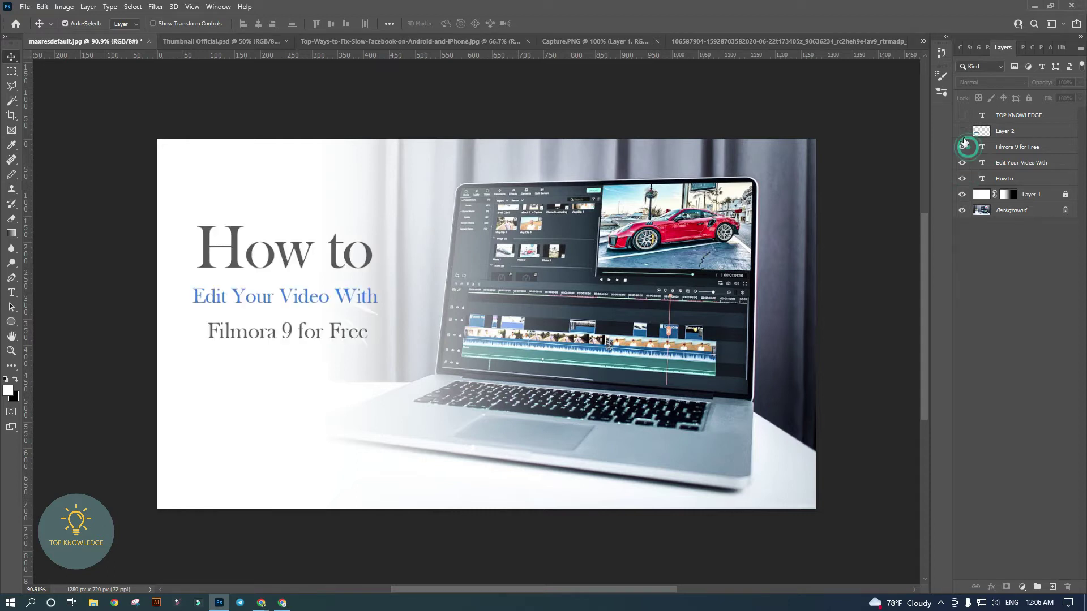
pyautogui.click(963, 131)
pyautogui.click(963, 115)
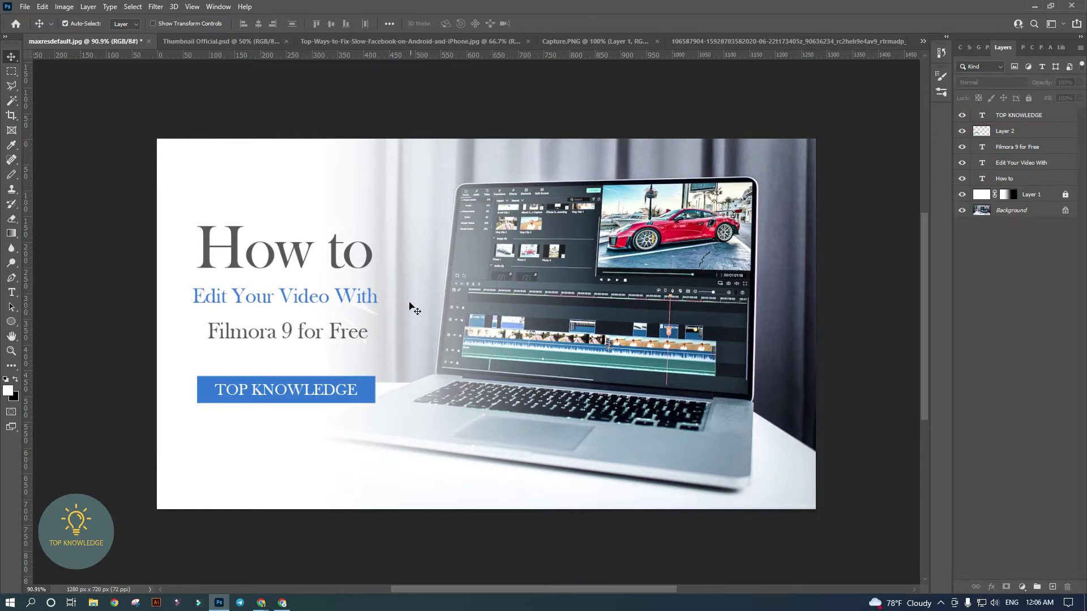
pyautogui.click(963, 195)
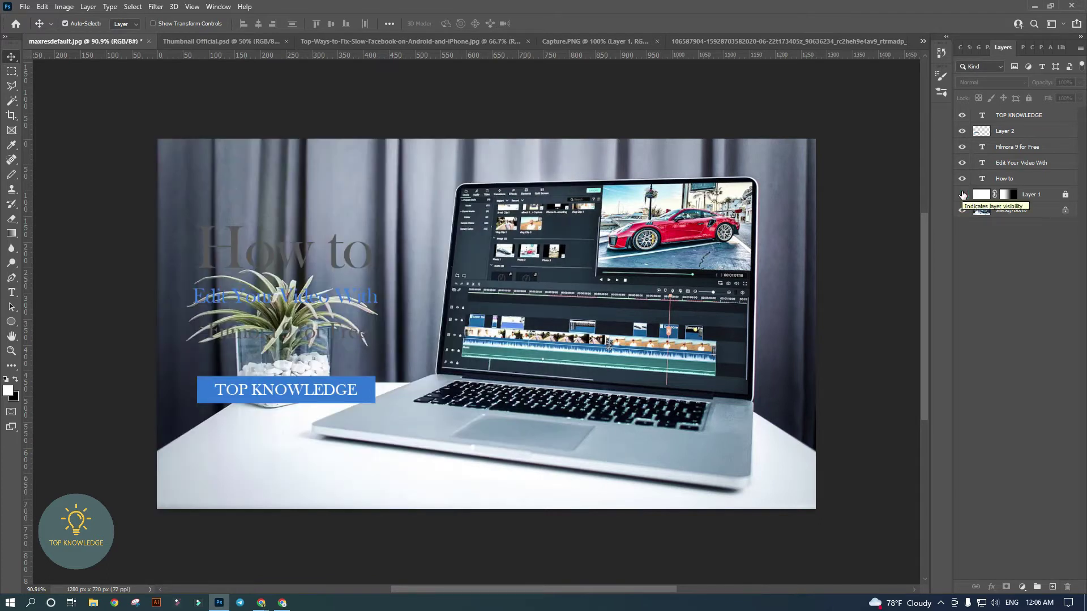
pyautogui.click(963, 194)
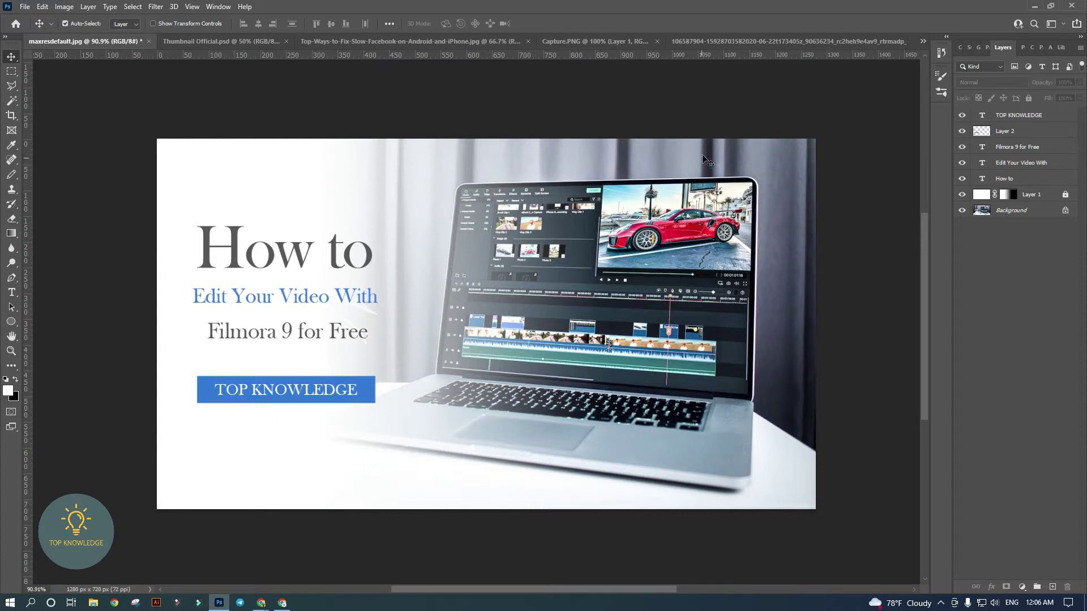
# - Return to the Apple speaker picture and reapply the 16 : 9 crop to its full frame
pyautogui.click(749, 42)
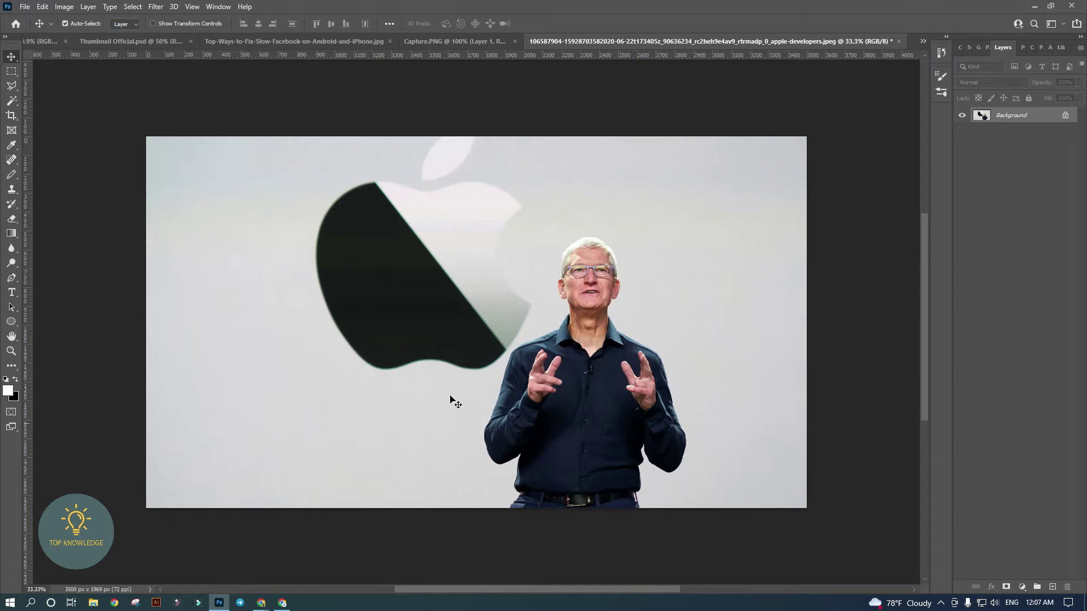
pyautogui.click(11, 189)
pyautogui.click(11, 115)
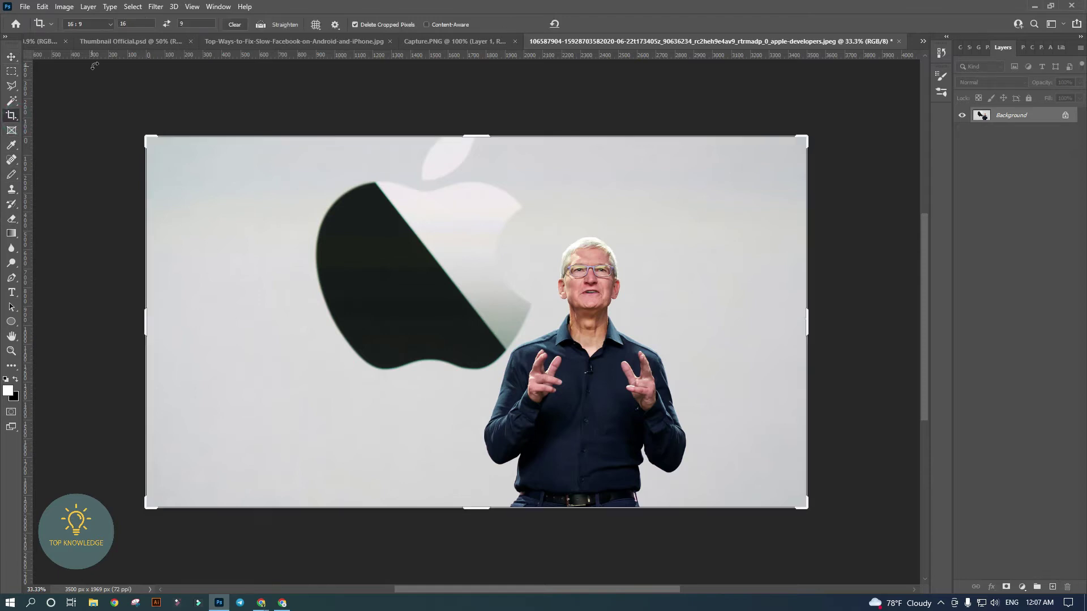
pyautogui.click(93, 24)
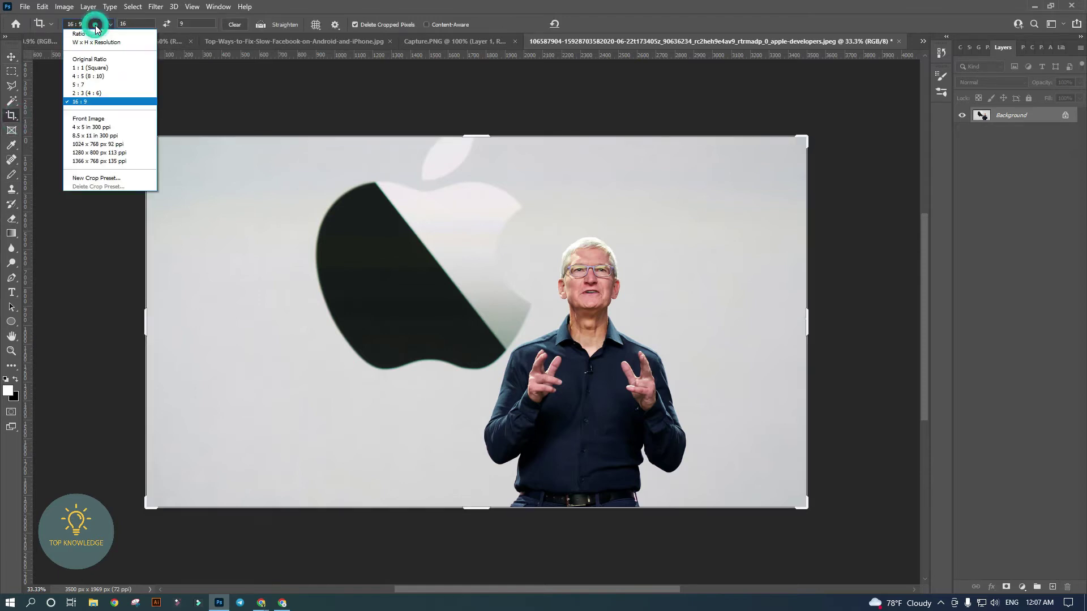
pyautogui.click(99, 102)
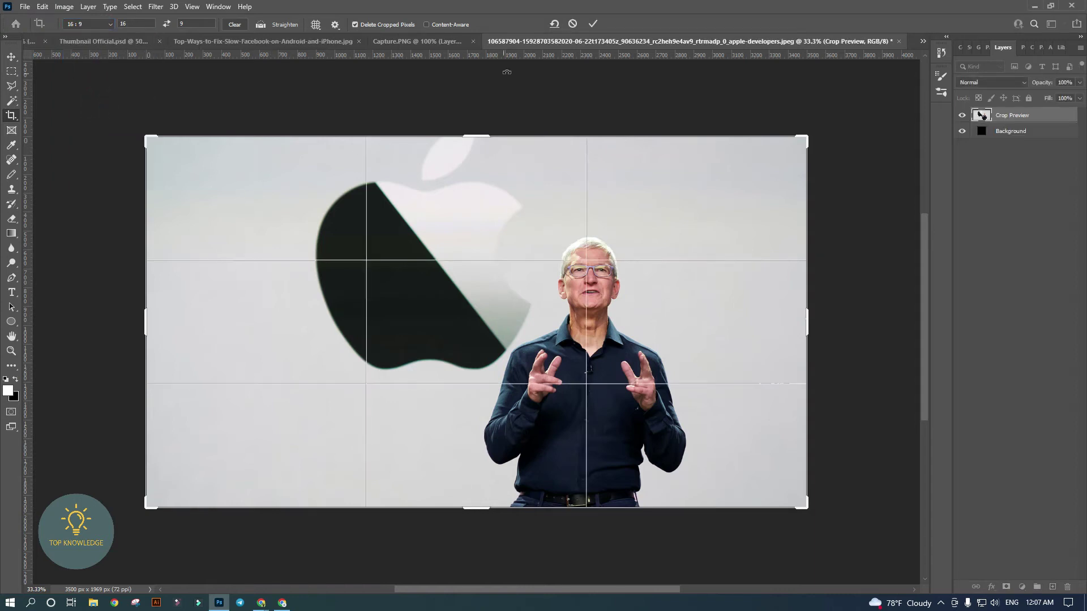
pyautogui.click(593, 24)
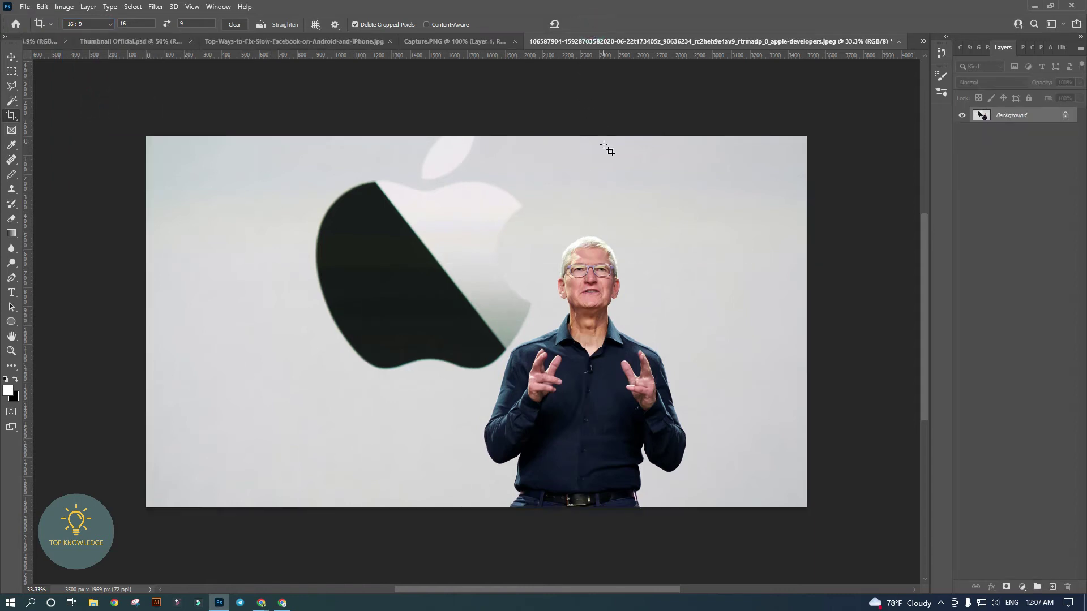
# - Open the maxresdefault.jpg document again, activate the Move tool and toggle Layer 1's visibility twice to review its white fade
pyautogui.click(35, 40)
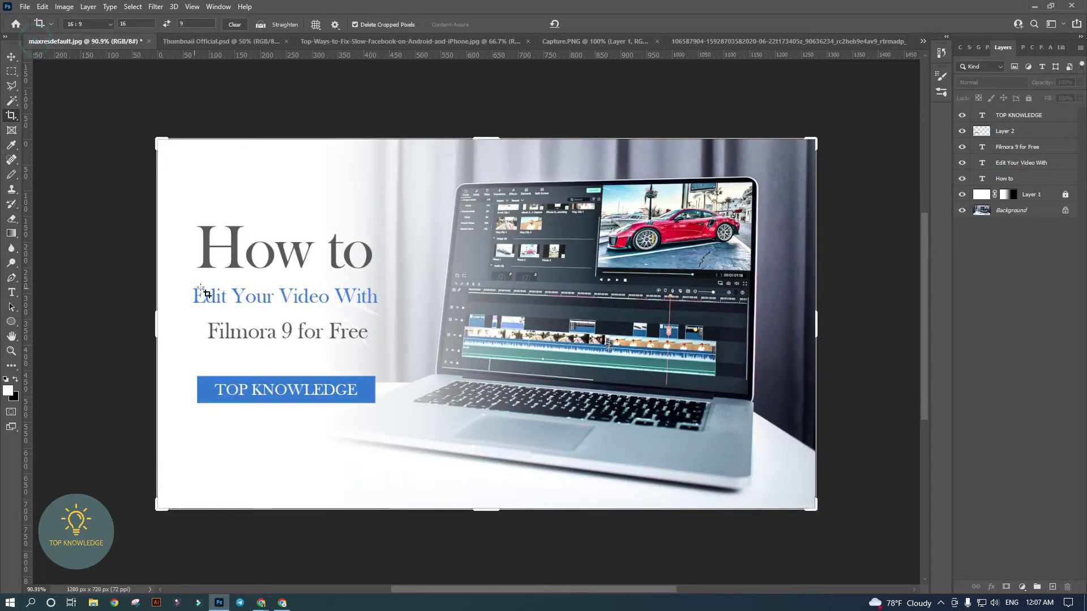
pyautogui.click(11, 60)
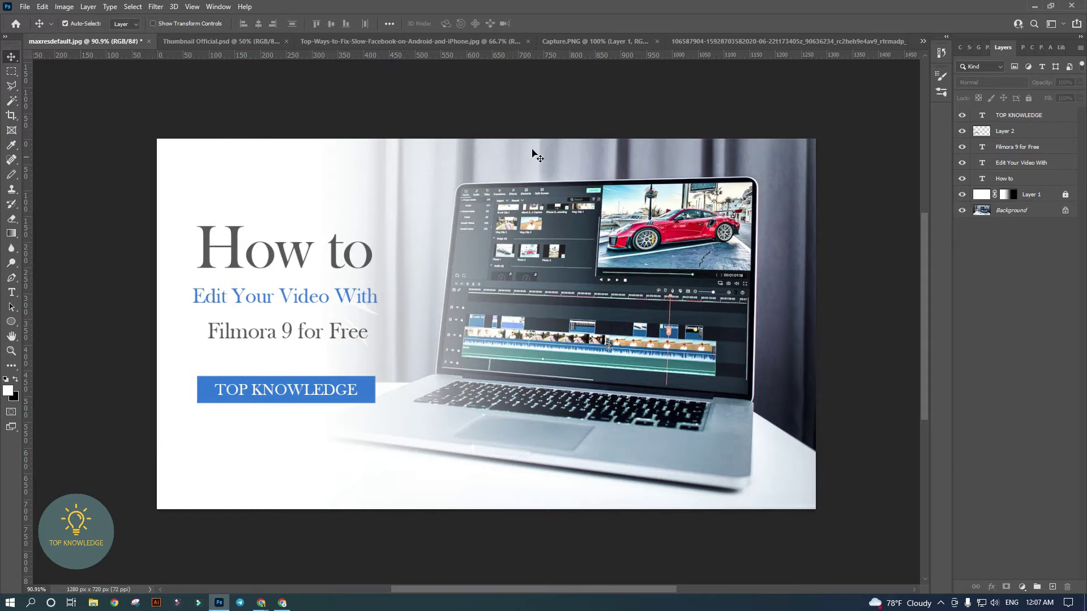
pyautogui.click(963, 195)
pyautogui.click(964, 195)
pyautogui.click(963, 196)
pyautogui.click(963, 195)
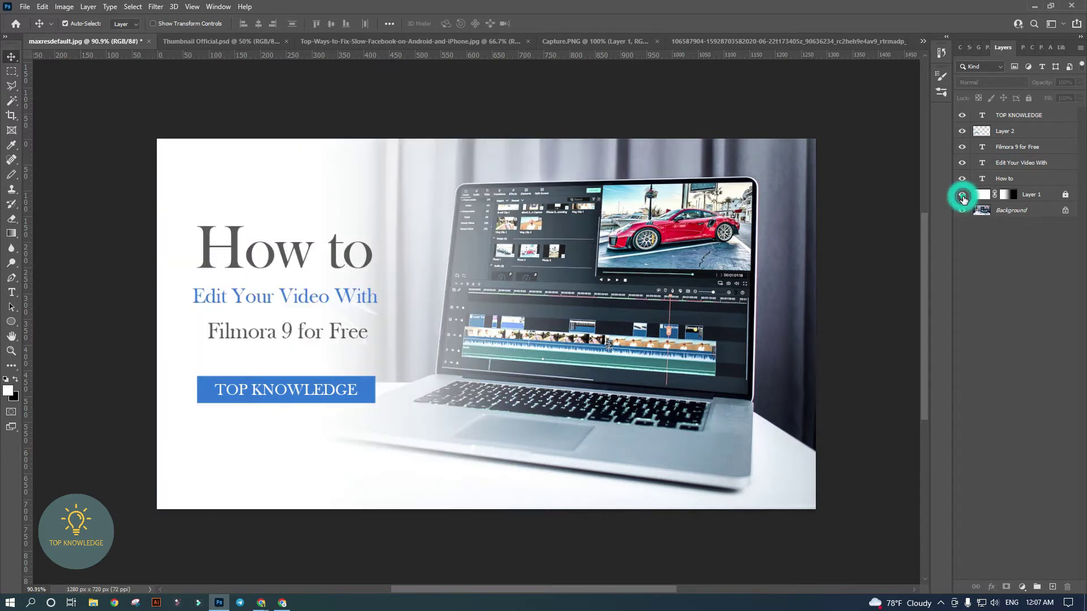
# - Switch back to the Apple speaker picture and add a new empty layer above Background, keeping the name Layer 1
pyautogui.click(847, 43)
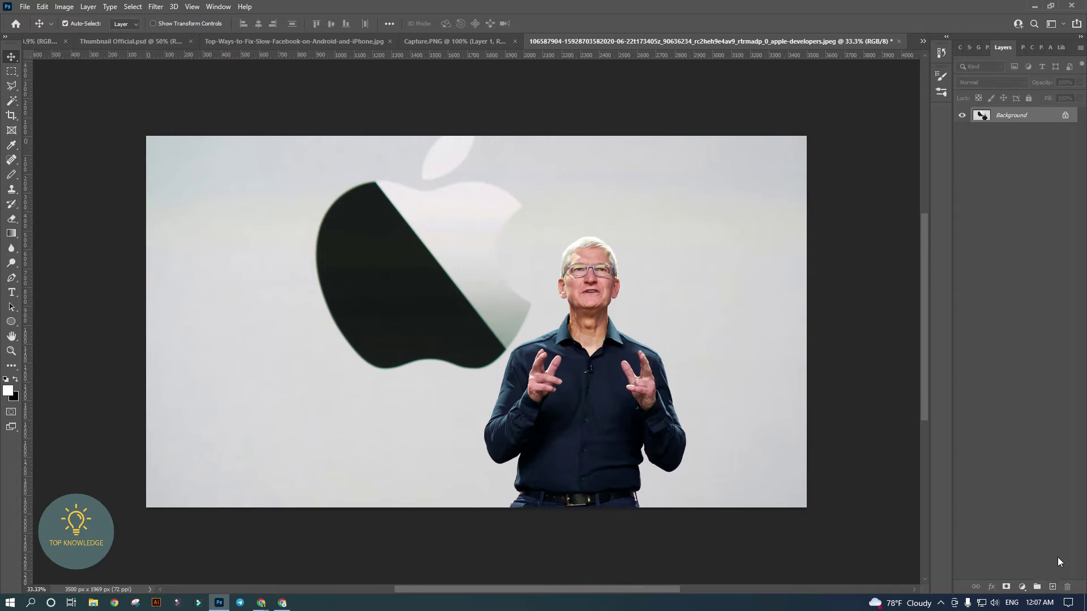
pyautogui.click(1053, 587)
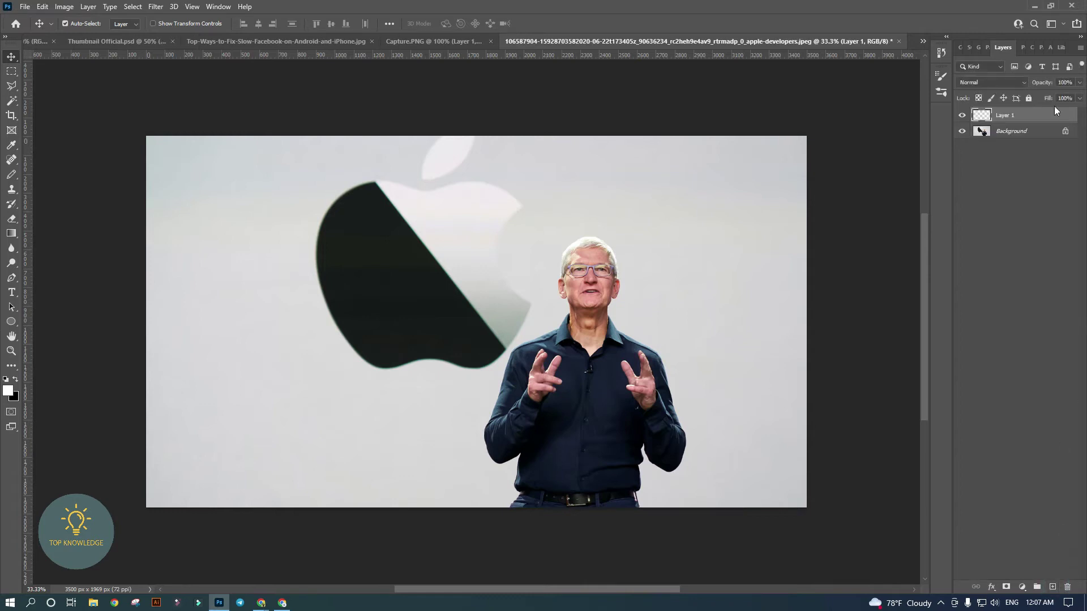
pyautogui.doubleClick(1006, 115)
pyautogui.press('Return')
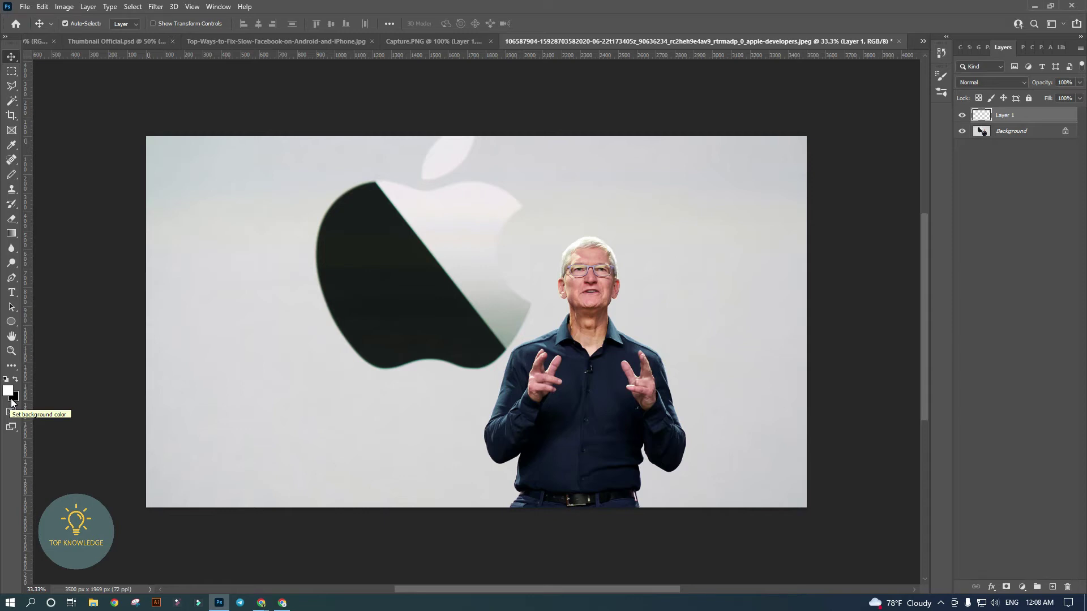
# - In maxresdefault.jpg, examine Layer 1's mask and white fill by selecting each and toggling the layer, and return to the Apple speaker picture
pyautogui.click(38, 42)
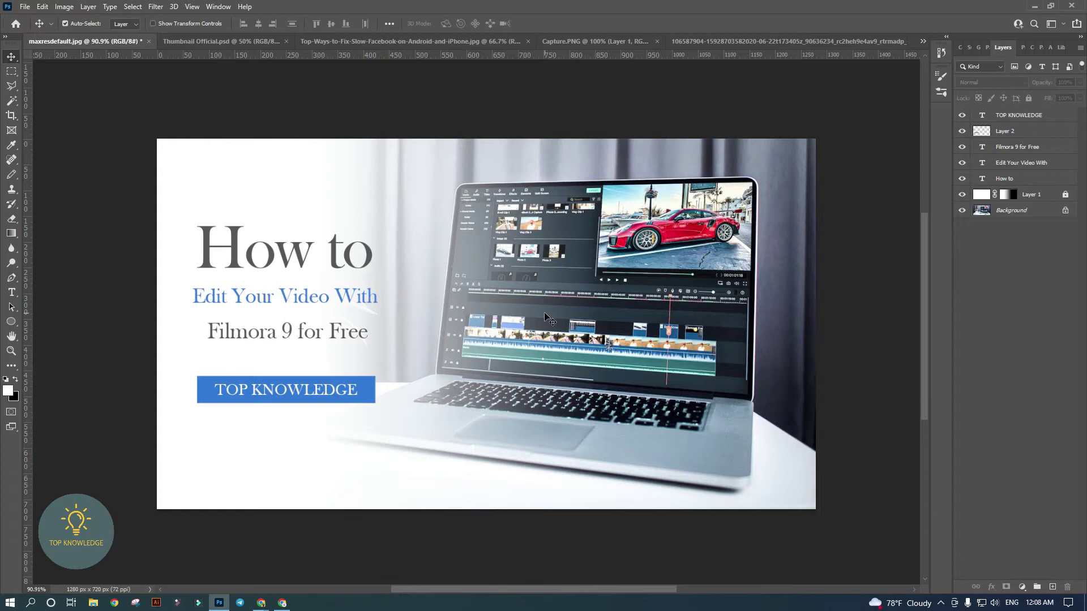
pyautogui.click(1013, 195)
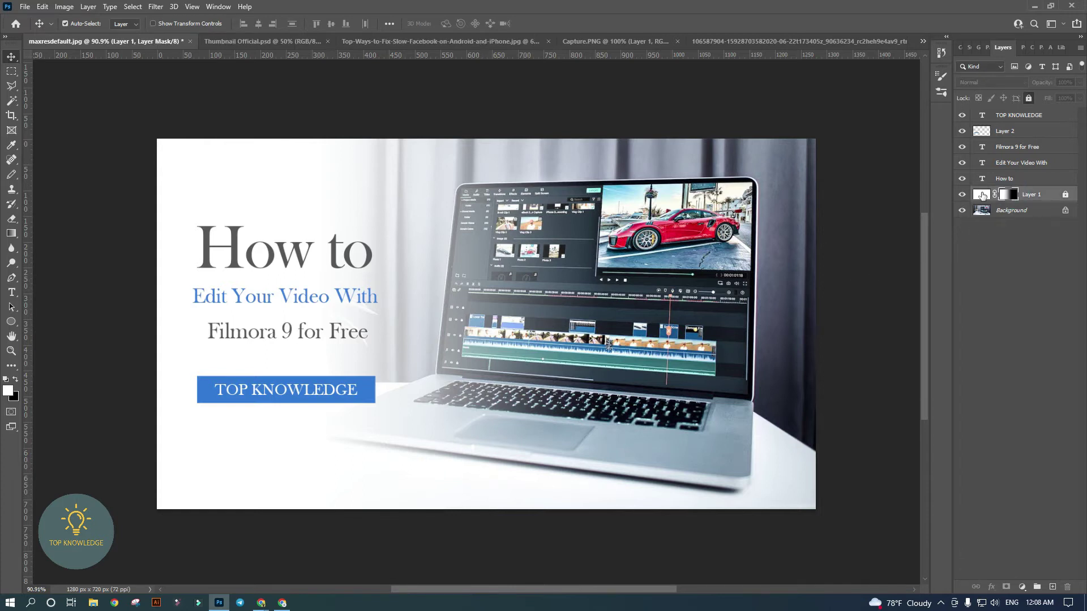
pyautogui.click(961, 197)
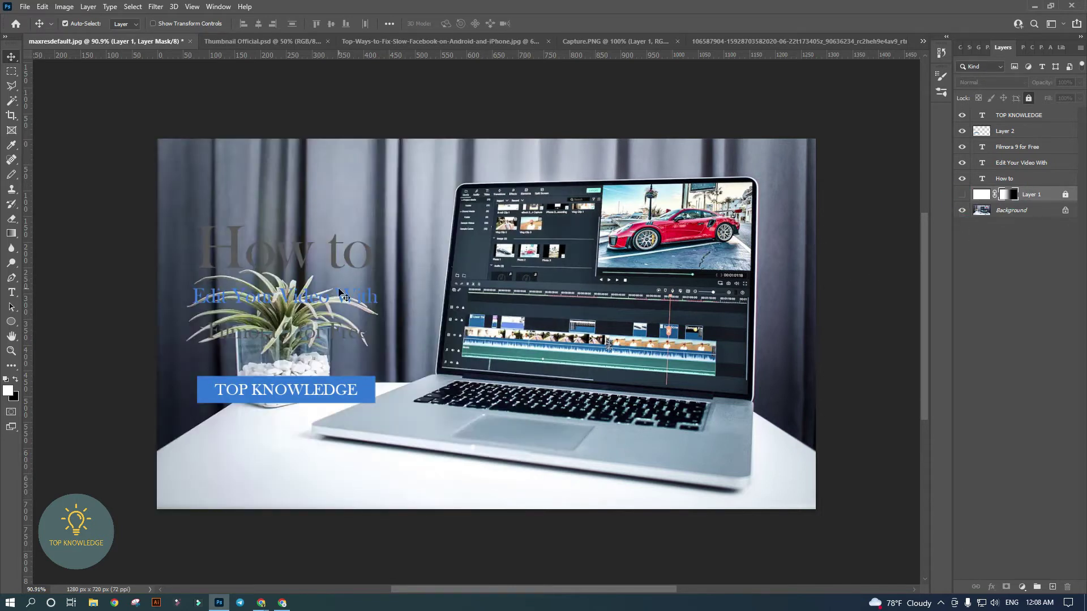
pyautogui.click(962, 194)
pyautogui.click(981, 194)
pyautogui.click(962, 196)
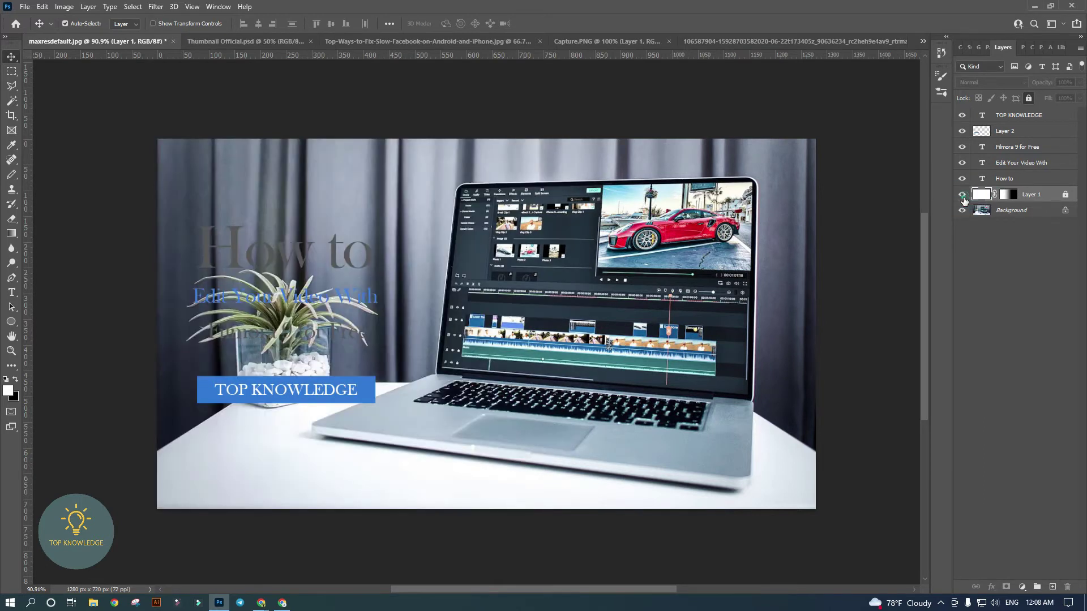
pyautogui.click(962, 196)
pyautogui.click(748, 40)
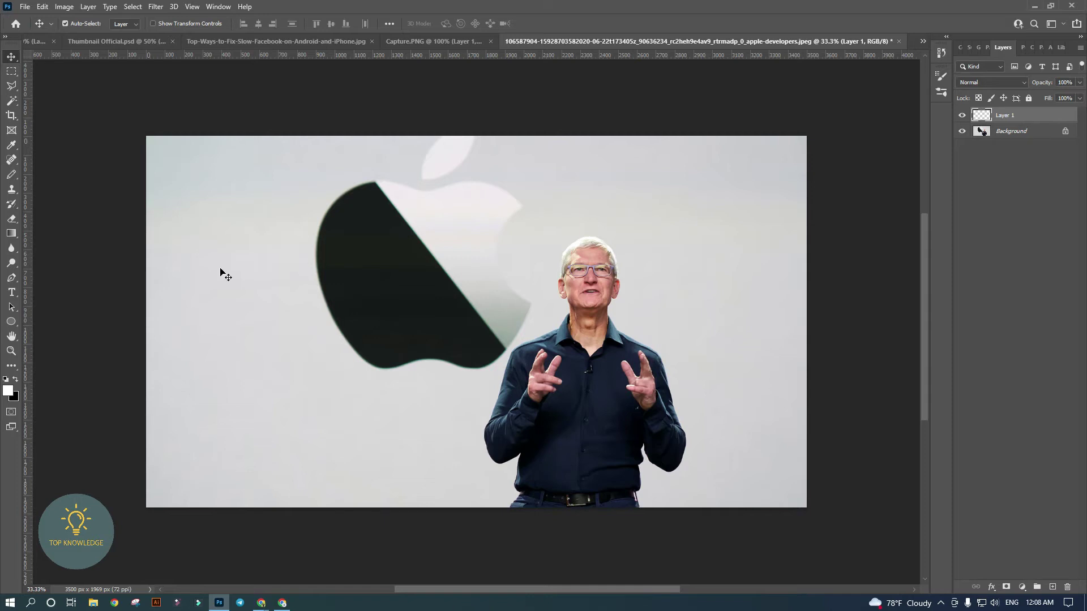
# - Try a linear white-to-black gradient directly on Layer 1 from the picture's left edge to the speaker, and undo it
pyautogui.click(17, 235)
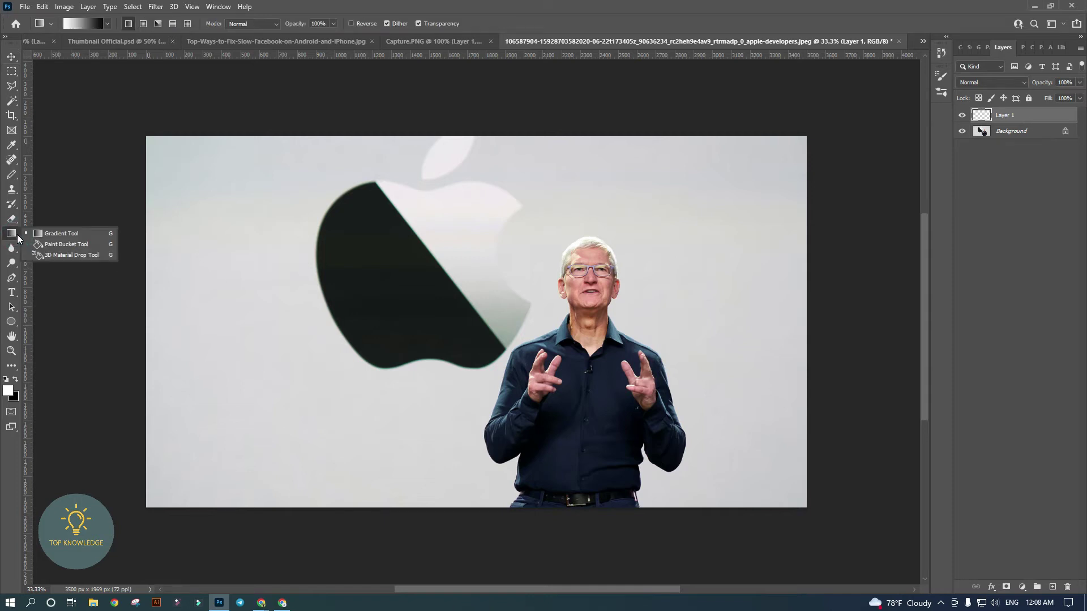
pyautogui.click(57, 243)
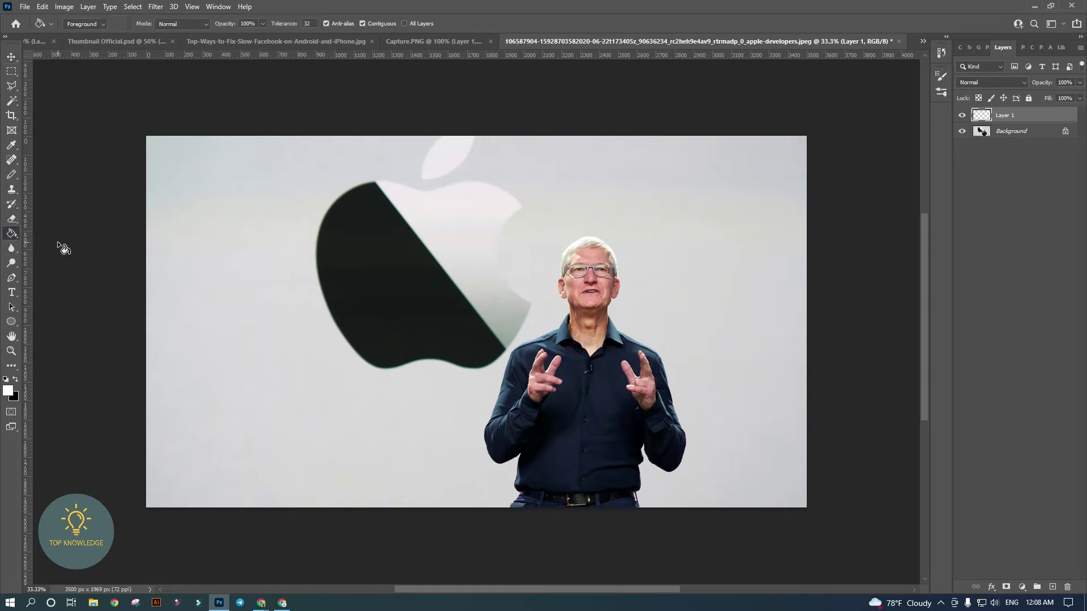
pyautogui.rightClick(11, 234)
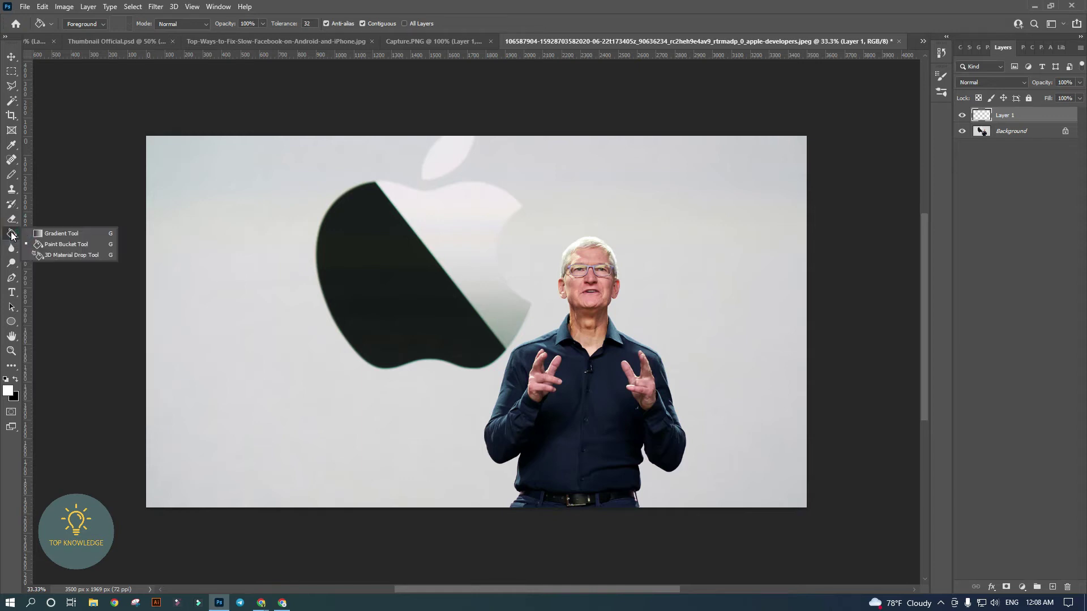
pyautogui.click(86, 233)
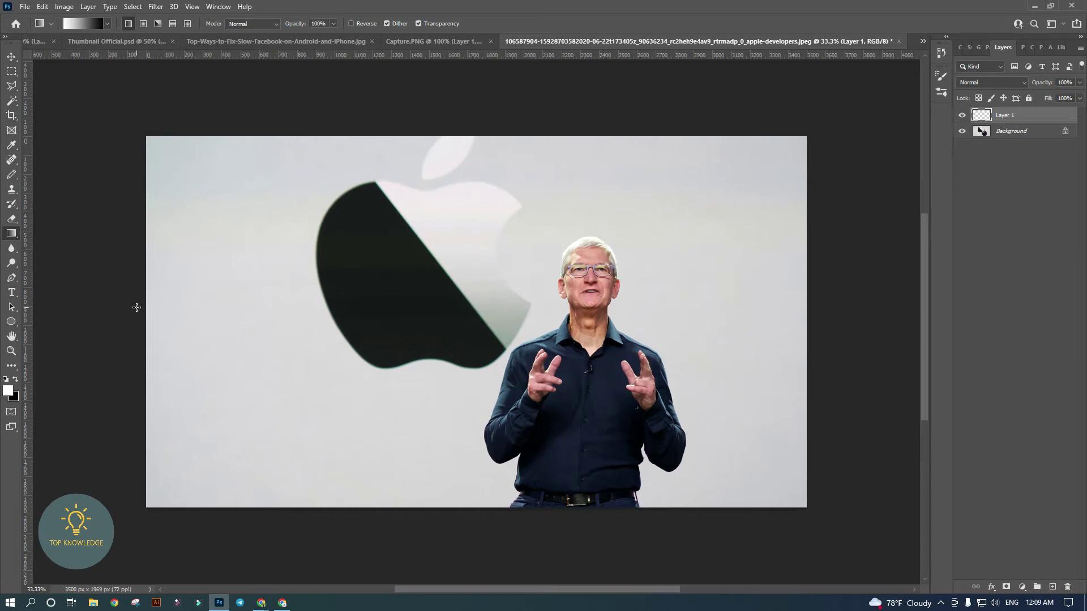
pyautogui.moveTo(133, 309); pyautogui.dragTo(561, 307)
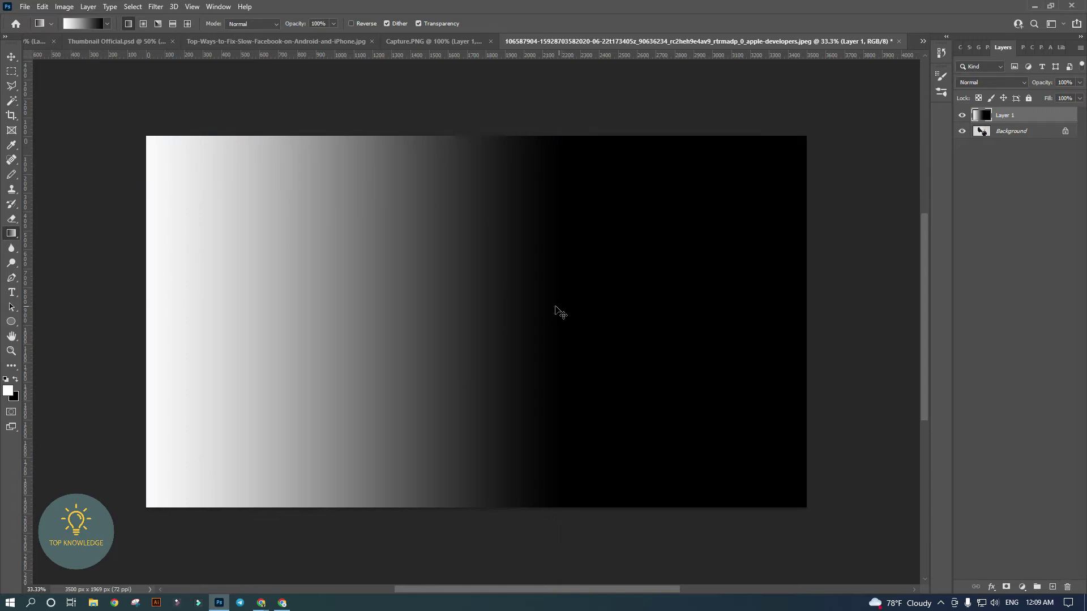
pyautogui.hotkey('ctrl', 'z')
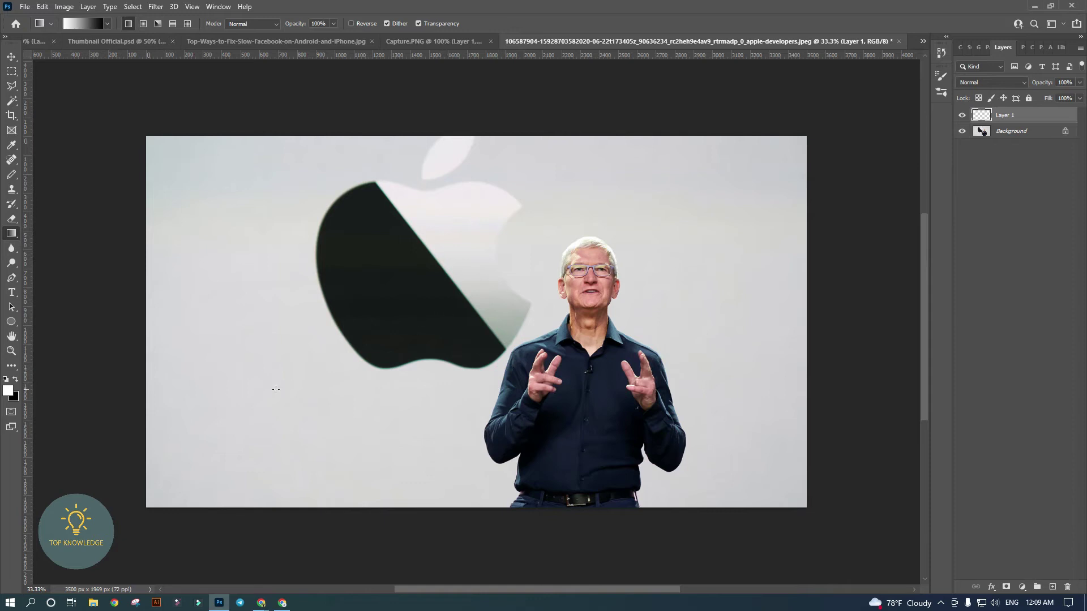
# - Fill the empty Layer 1 with white using the Paint Bucket tool
pyautogui.rightClick(12, 233)
pyautogui.click(61, 243)
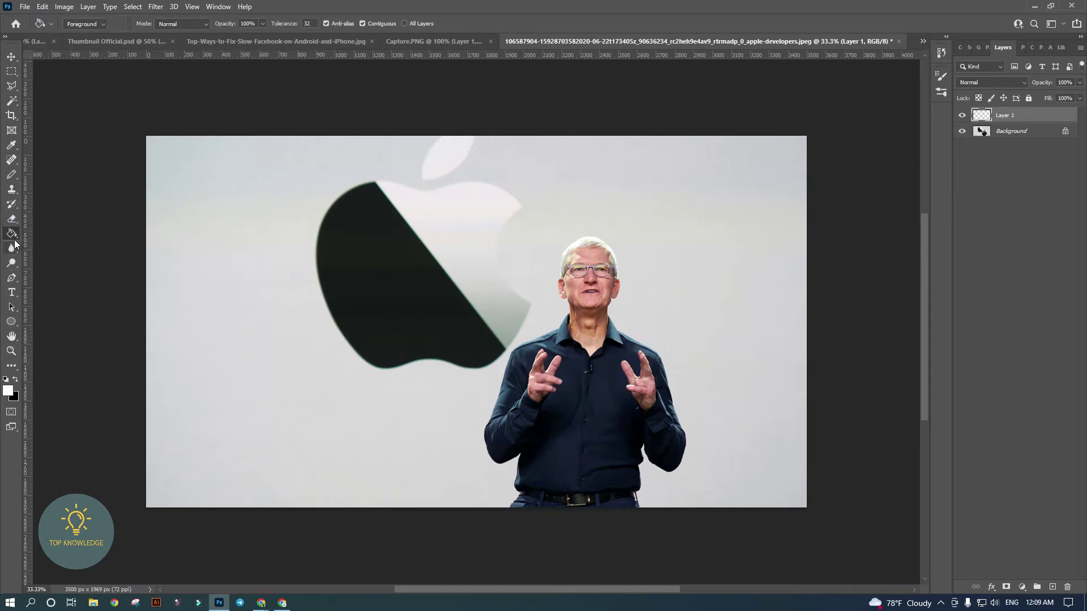
pyautogui.rightClick(10, 237)
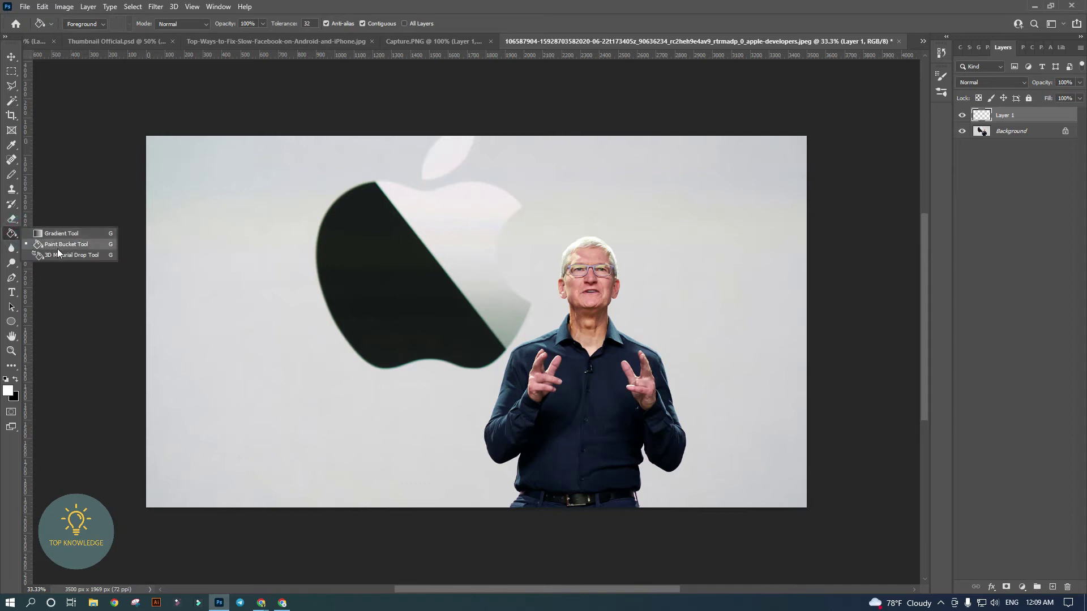
pyautogui.click(80, 247)
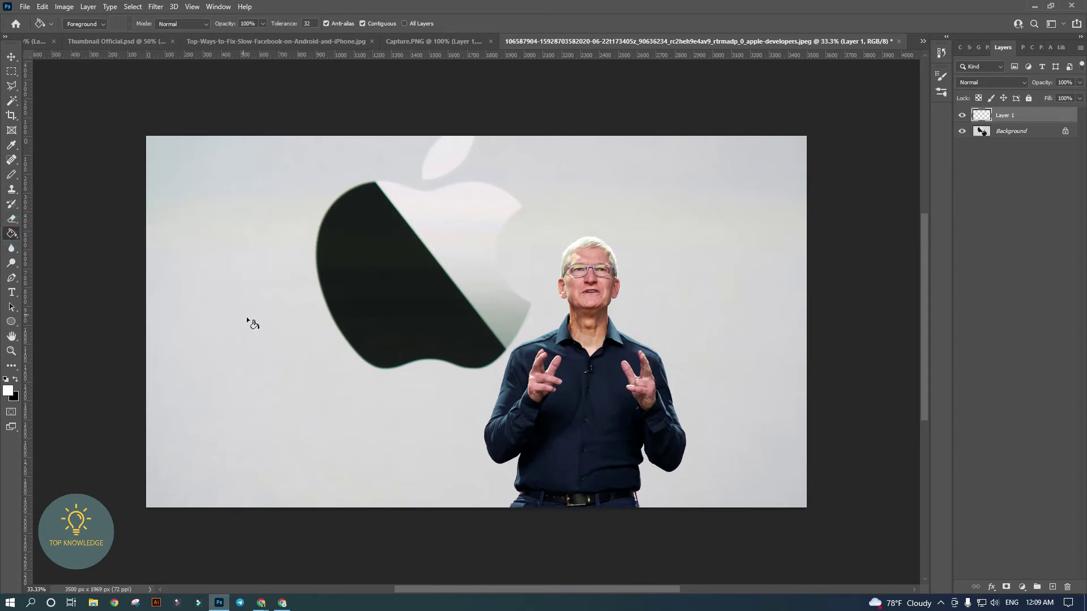
pyautogui.click(274, 337)
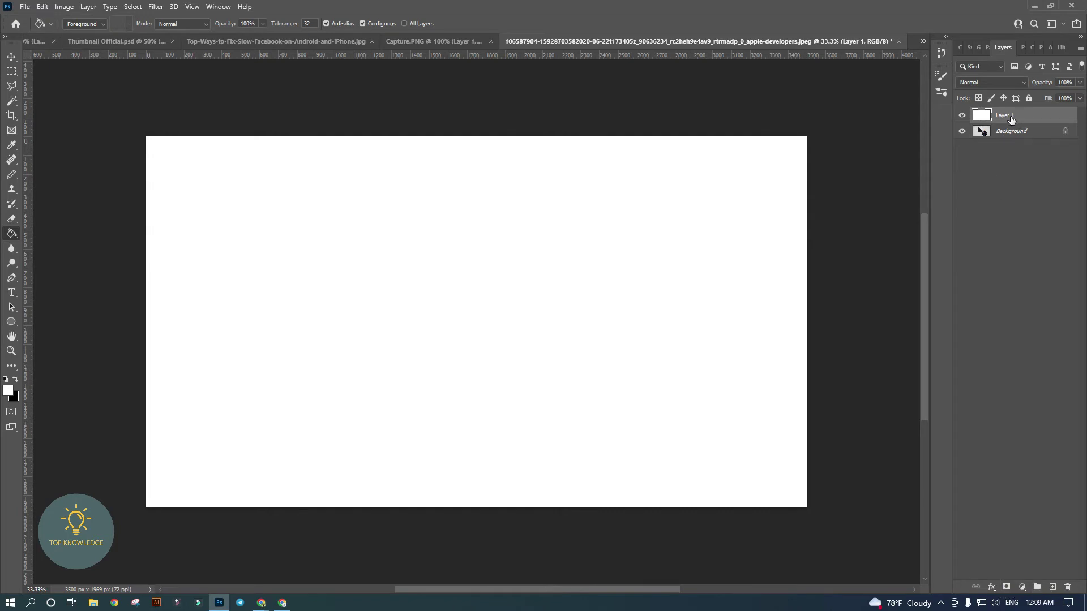
# - Add a layer mask to Layer 1 and fill the mask with black
pyautogui.click(1006, 587)
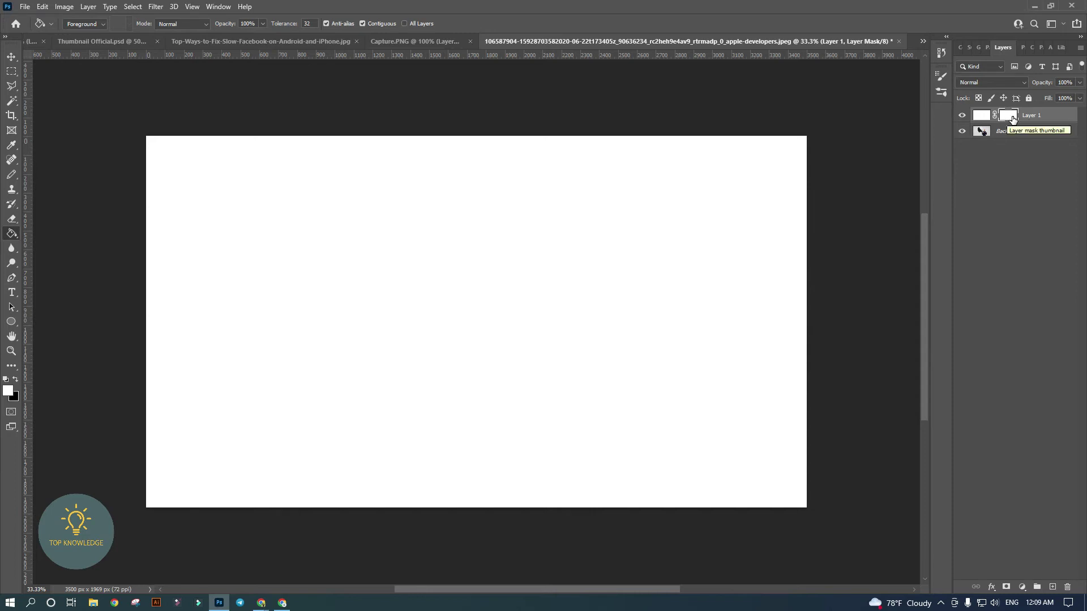
pyautogui.click(15, 381)
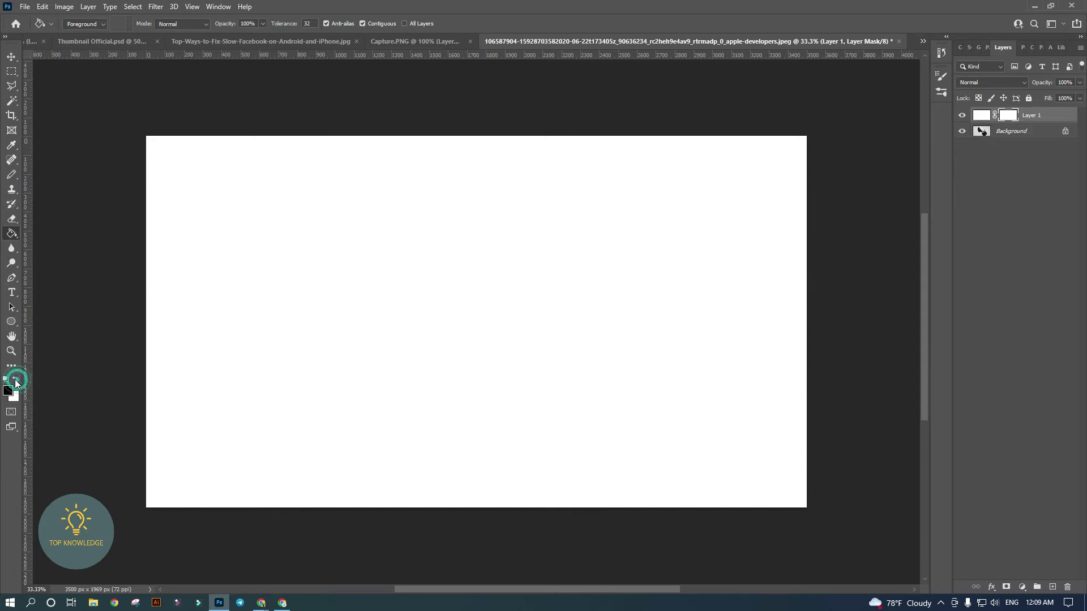
pyautogui.click(304, 331)
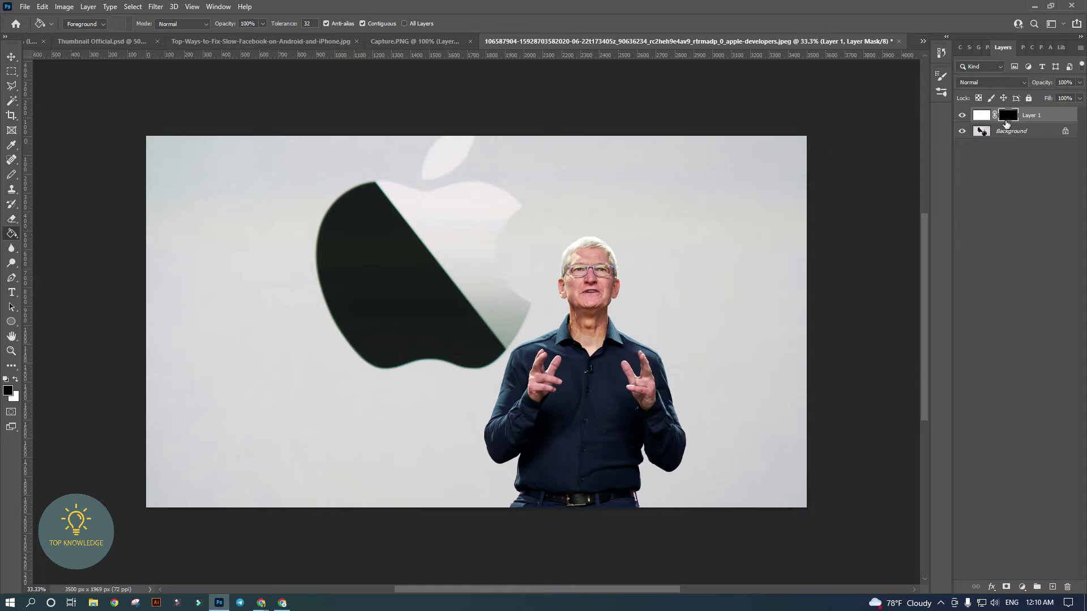
# - Draw a linear black-to-white gradient on Layer 1's mask from the left edge to the speaker, and move the layer slightly left and down
pyautogui.click(985, 116)
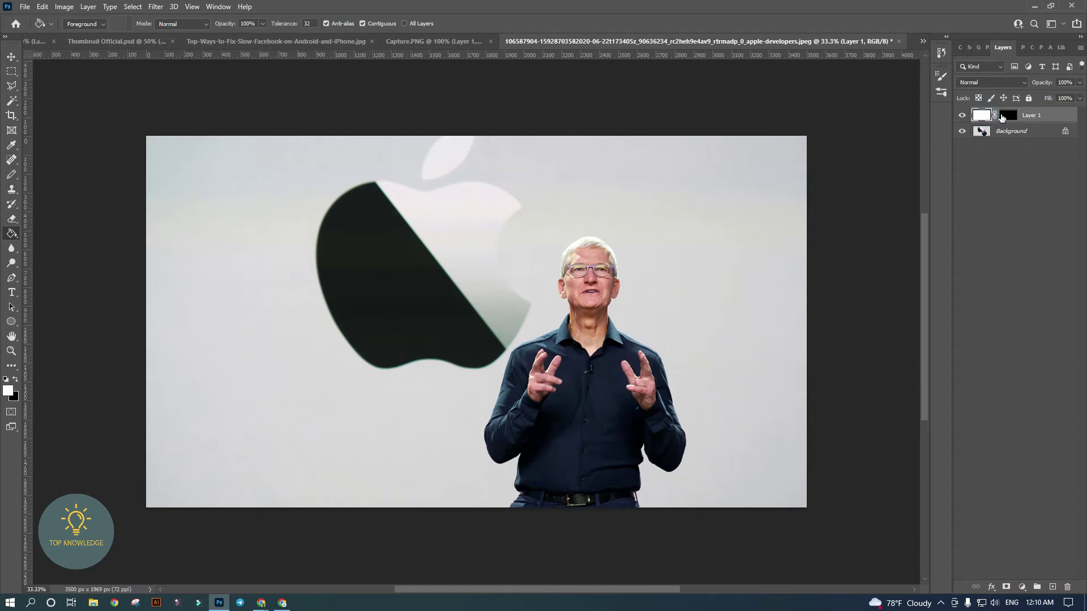
pyautogui.click(1008, 116)
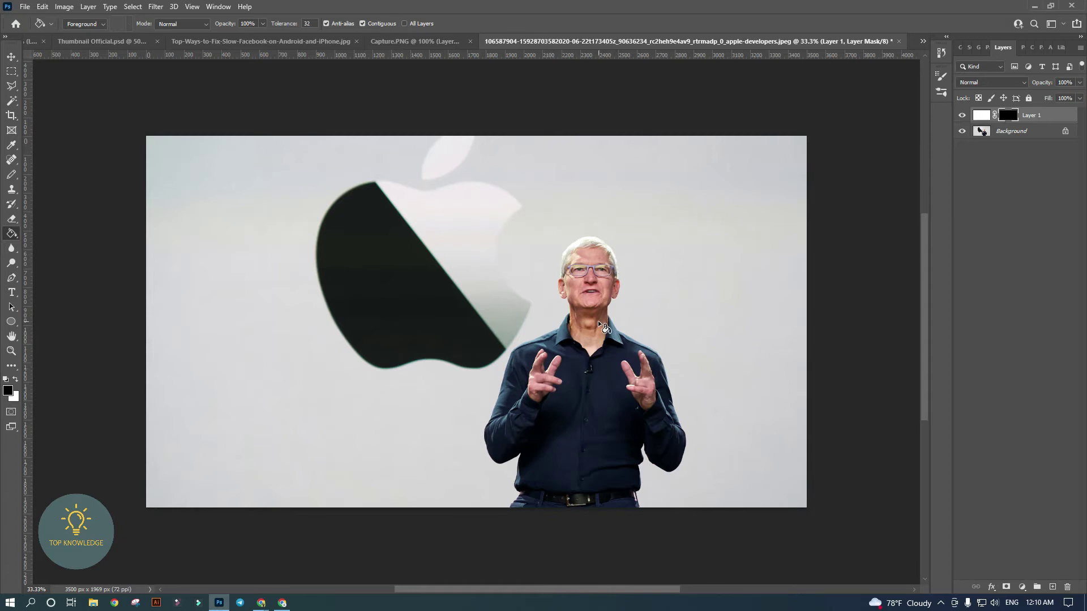
pyautogui.click(984, 116)
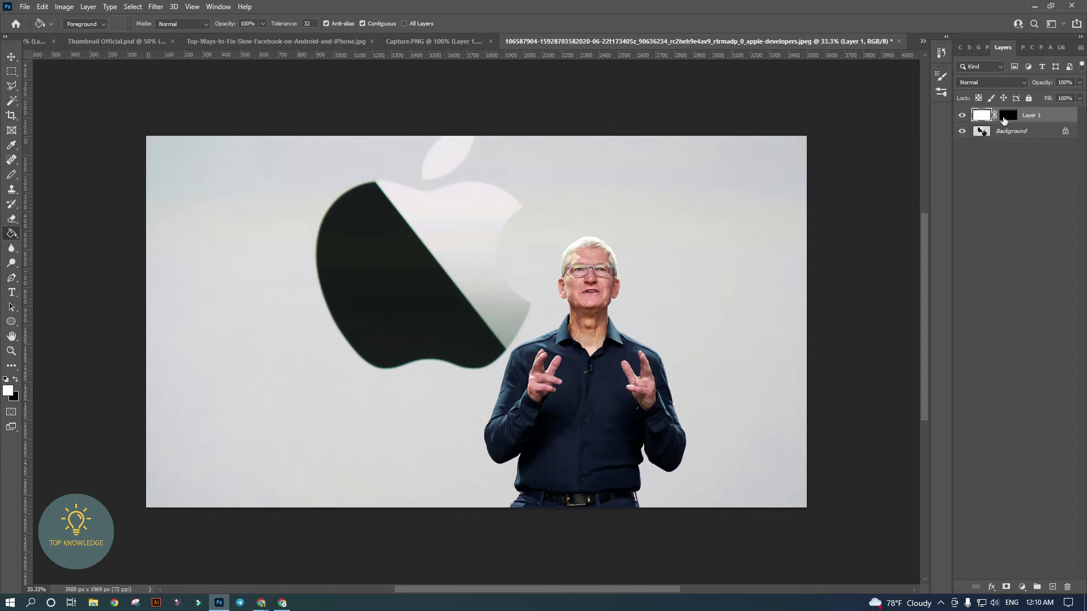
pyautogui.click(1007, 117)
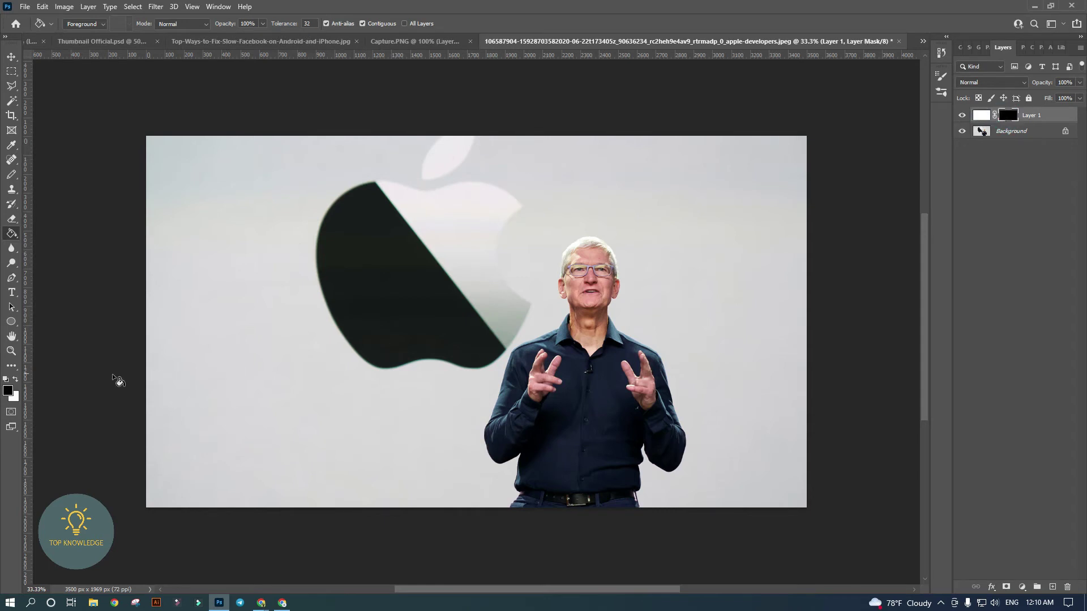
pyautogui.click(15, 231)
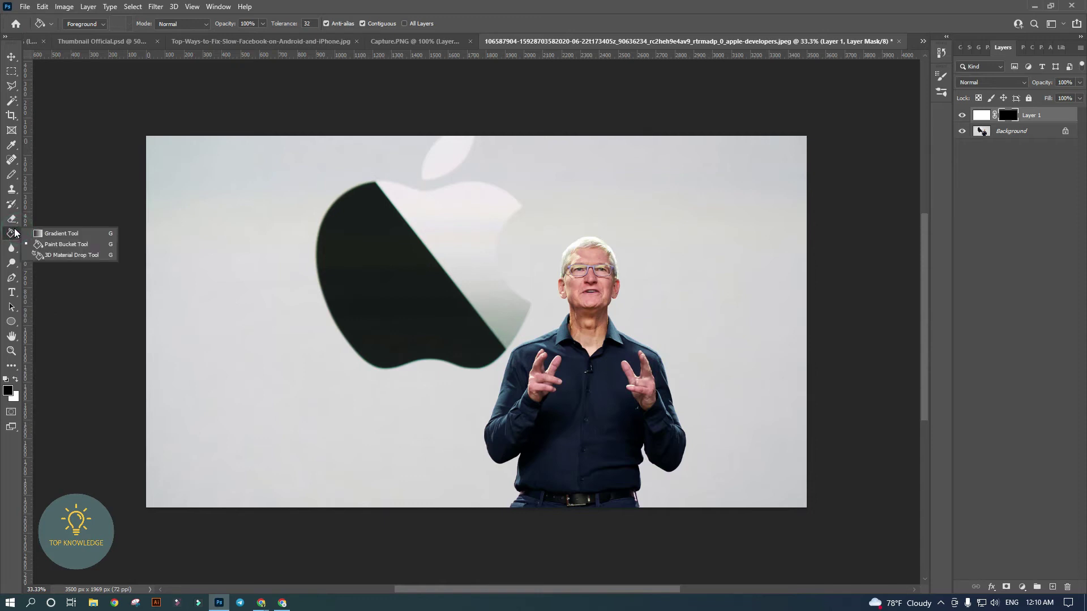
pyautogui.click(68, 234)
pyautogui.moveTo(132, 318); pyautogui.dragTo(641, 299)
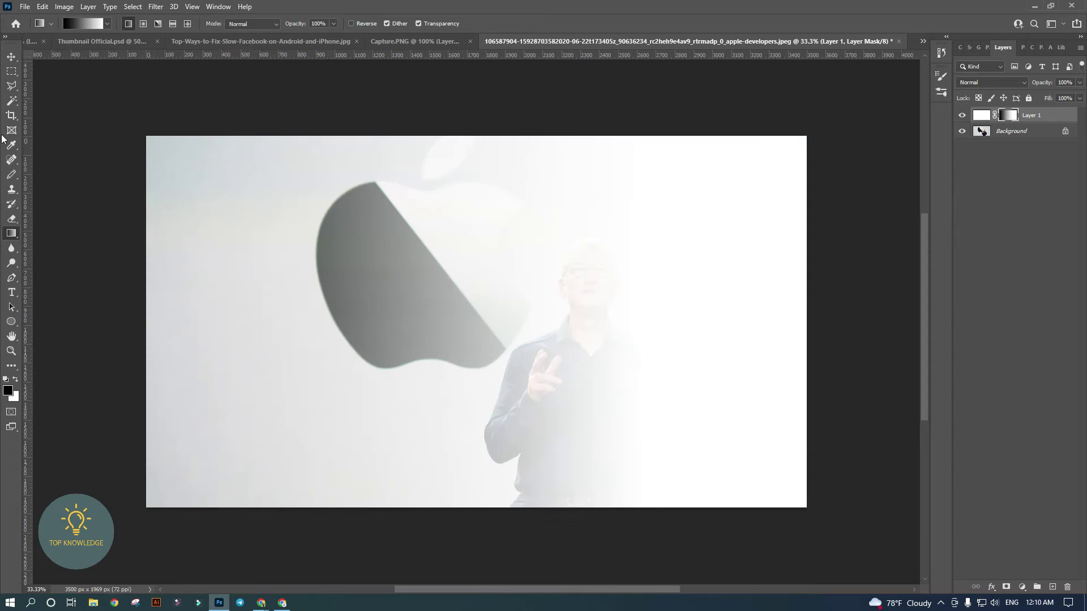
pyautogui.click(11, 56)
pyautogui.moveTo(592, 312); pyautogui.dragTo(540, 331)
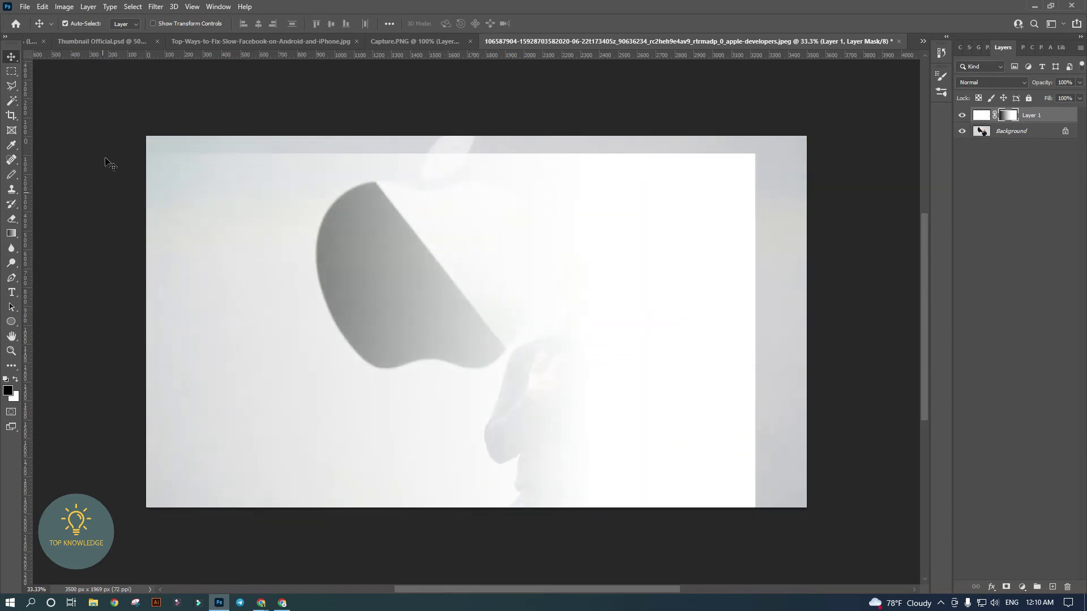
# - In maxresdefault.jpg, unlock Layer 1 and shift its white fade slightly to the left
pyautogui.click(30, 41)
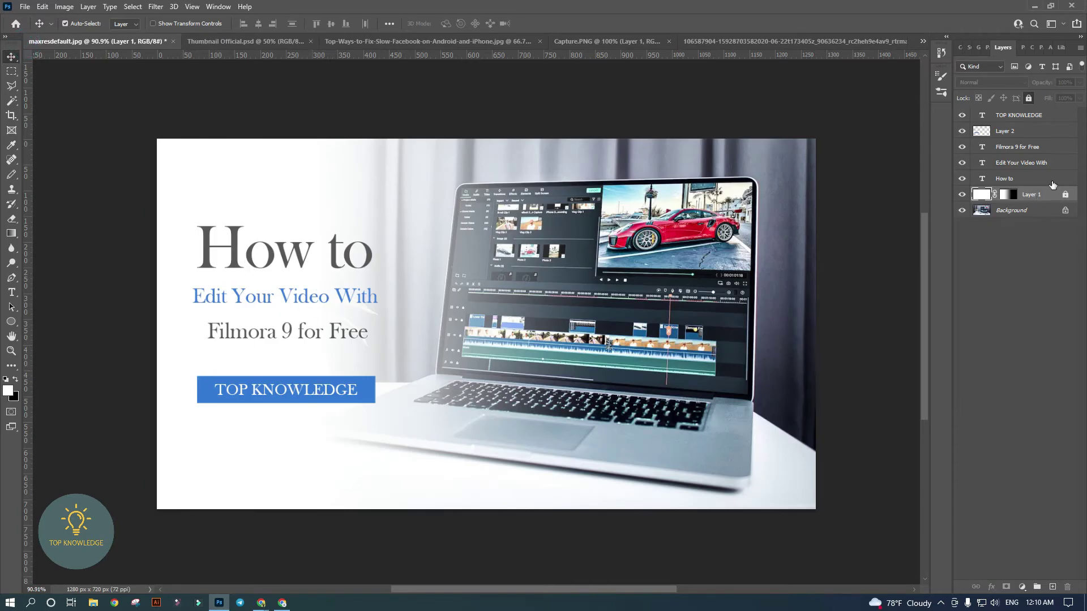
pyautogui.click(1029, 98)
pyautogui.moveTo(199, 346)
pyautogui.mouseDown()
pyautogui.moveTo(416, 351)
pyautogui.moveTo(182, 346)
pyautogui.mouseUp()
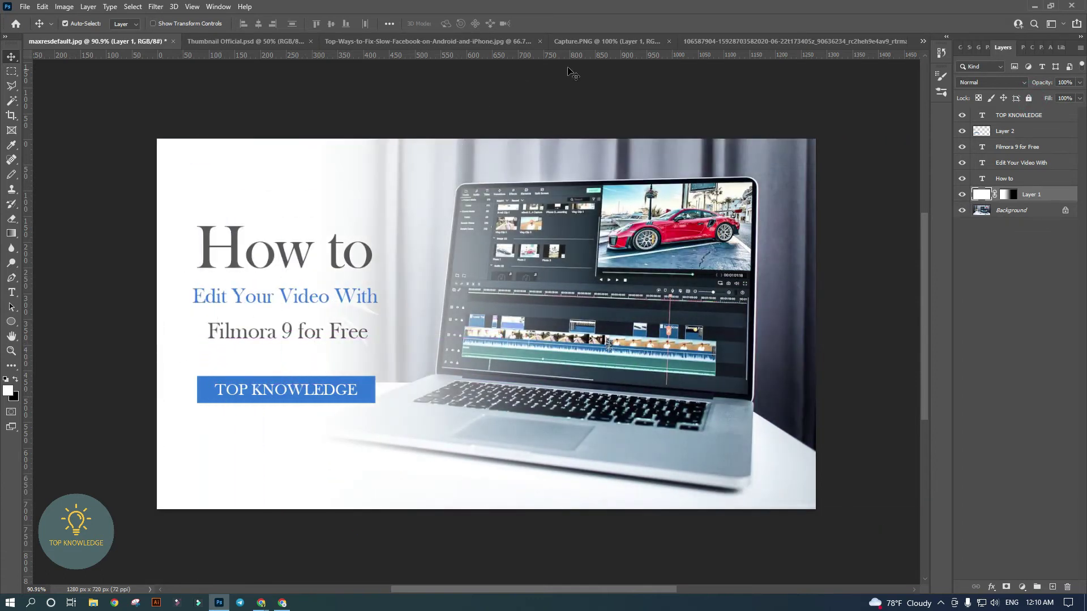
# - In the Apple speaker document, rotate Layer 1 by 180 degrees, align it to the canvas, and narrow it to about 72% width from the left edge
pyautogui.moveTo(753, 46); pyautogui.dragTo(526, 317)
pyautogui.hotkey('ctrl', 't')
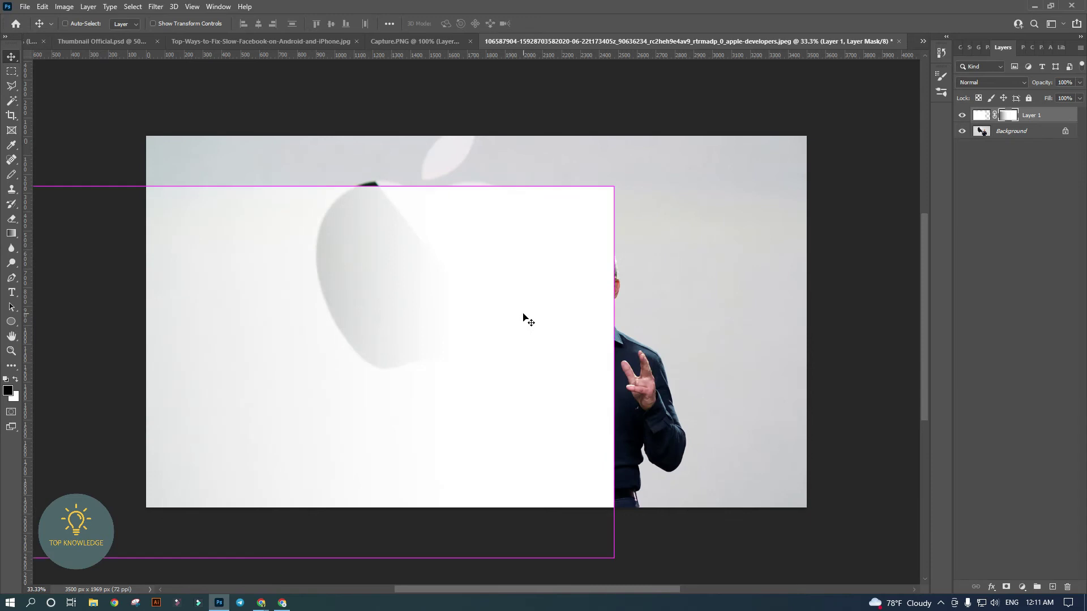
pyautogui.moveTo(639, 180); pyautogui.dragTo(177, 427)
pyautogui.moveTo(335, 424); pyautogui.dragTo(527, 377)
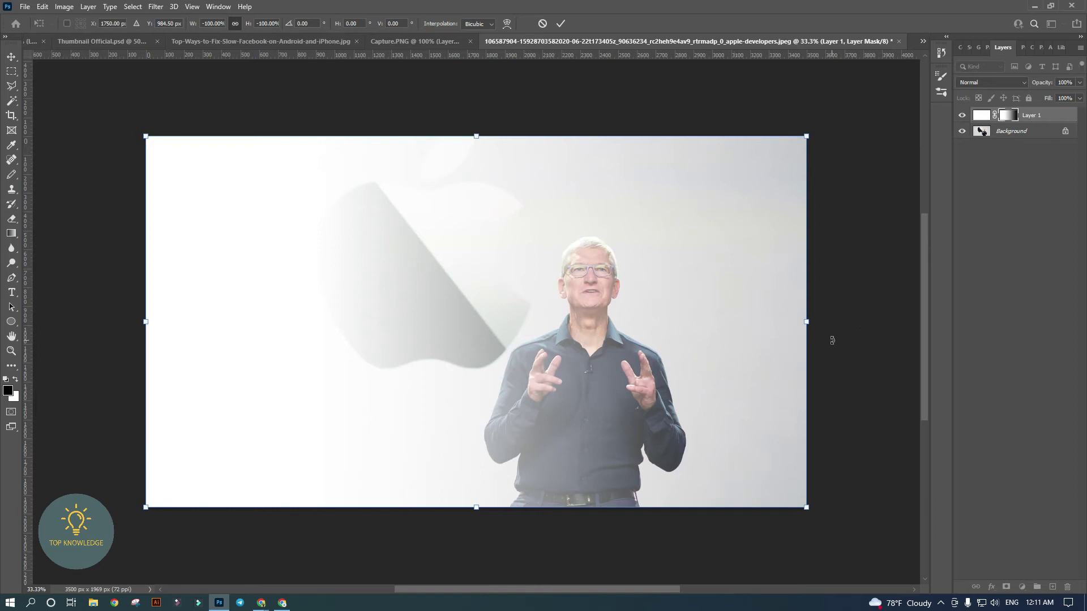
pyautogui.moveTo(751, 335); pyautogui.dragTo(621, 401)
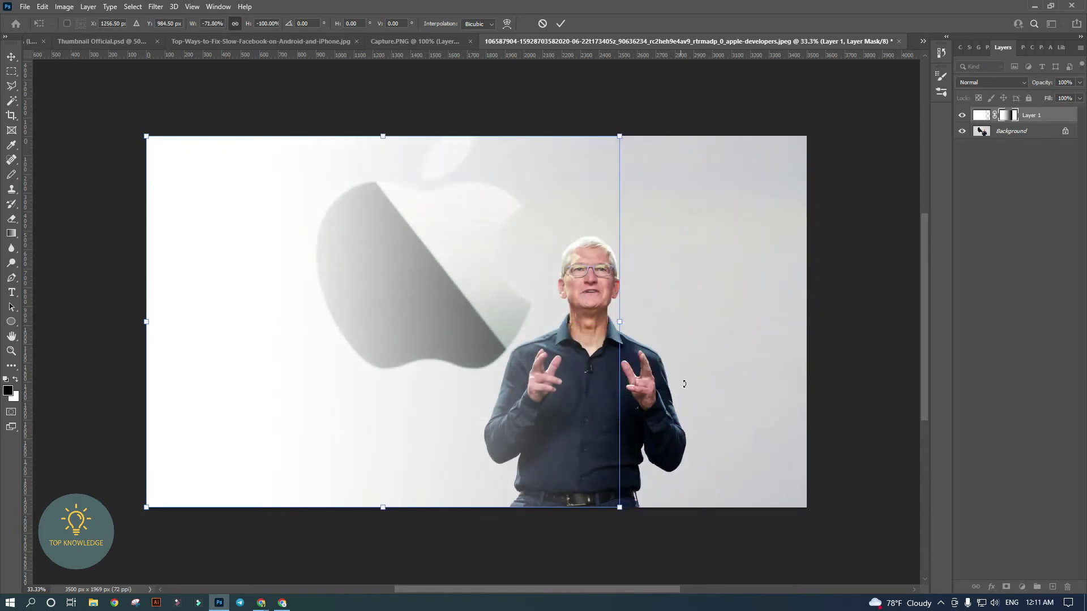
pyautogui.click(561, 24)
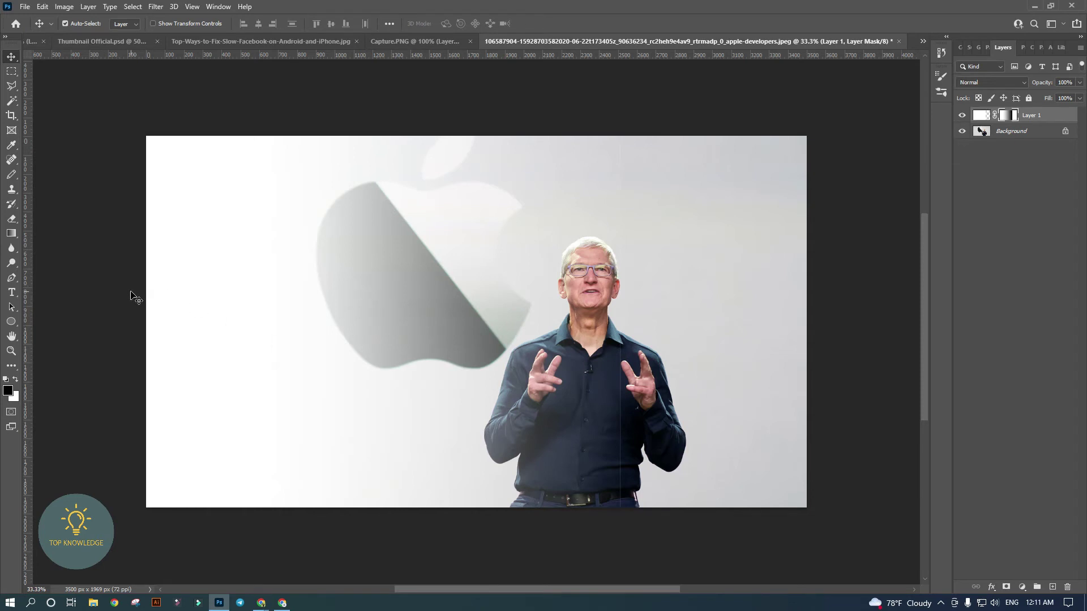
# - Try redrawing and inverting the linear gradient on Layer 1's mask across the Apple speaker picture
pyautogui.click(18, 235)
pyautogui.moveTo(101, 298); pyautogui.dragTo(605, 269)
pyautogui.hotkey('ctrl', 'i')
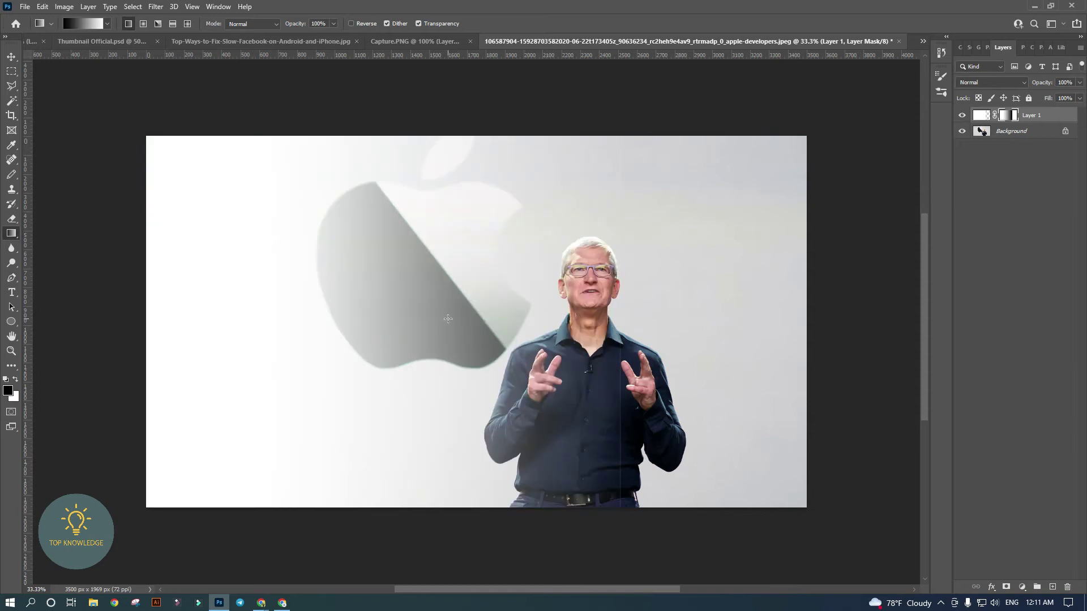
pyautogui.moveTo(875, 292); pyautogui.dragTo(492, 249)
pyautogui.press('v')
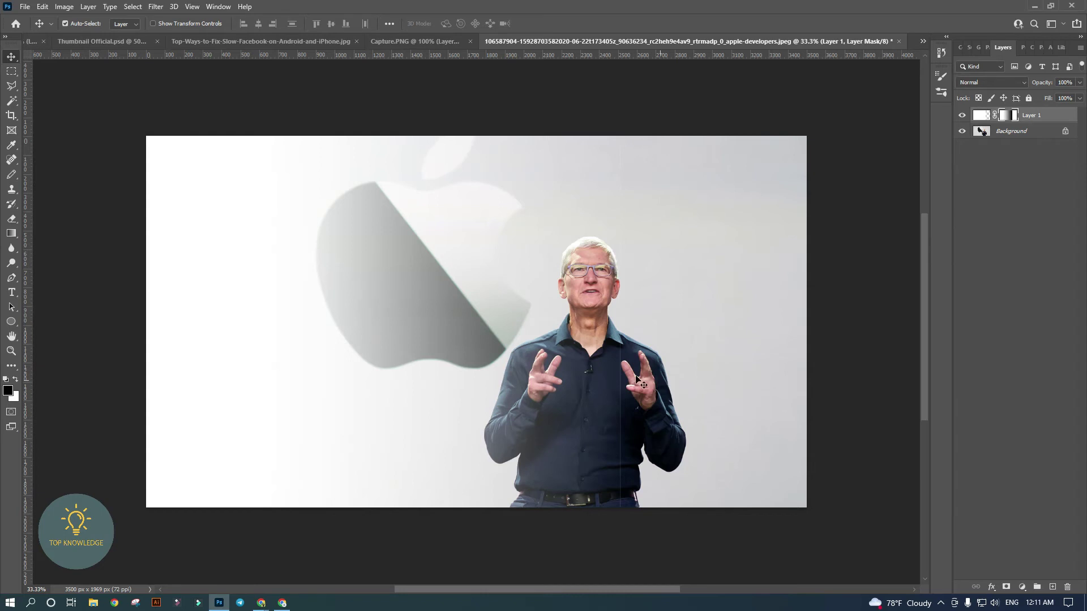
# - In maxresdefault.jpg, lock Layer 1 and test selecting the text layers above it without moving the fade
pyautogui.click(31, 43)
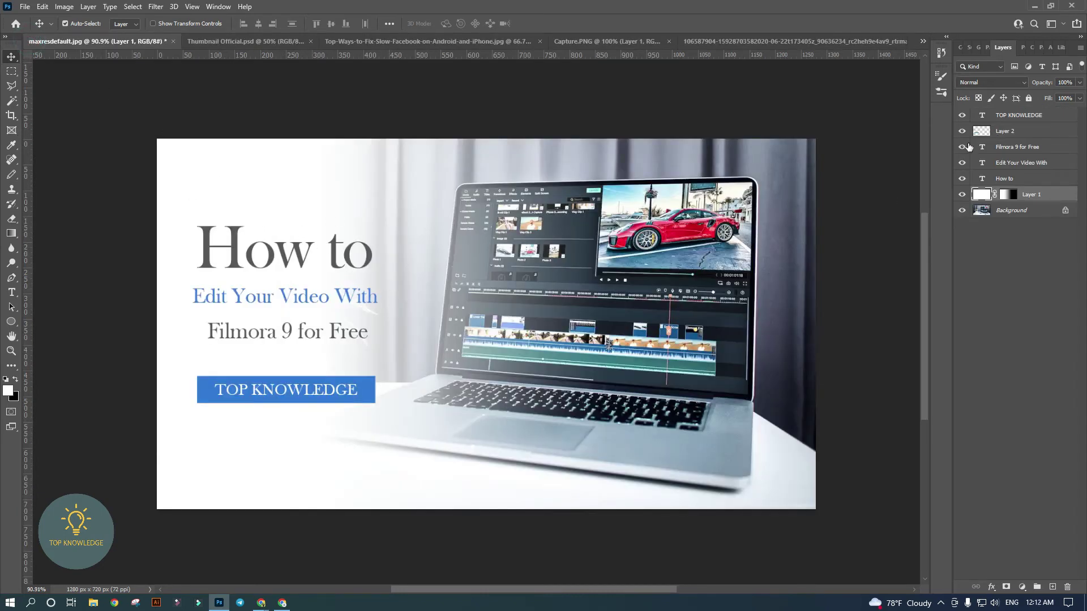
pyautogui.click(1029, 98)
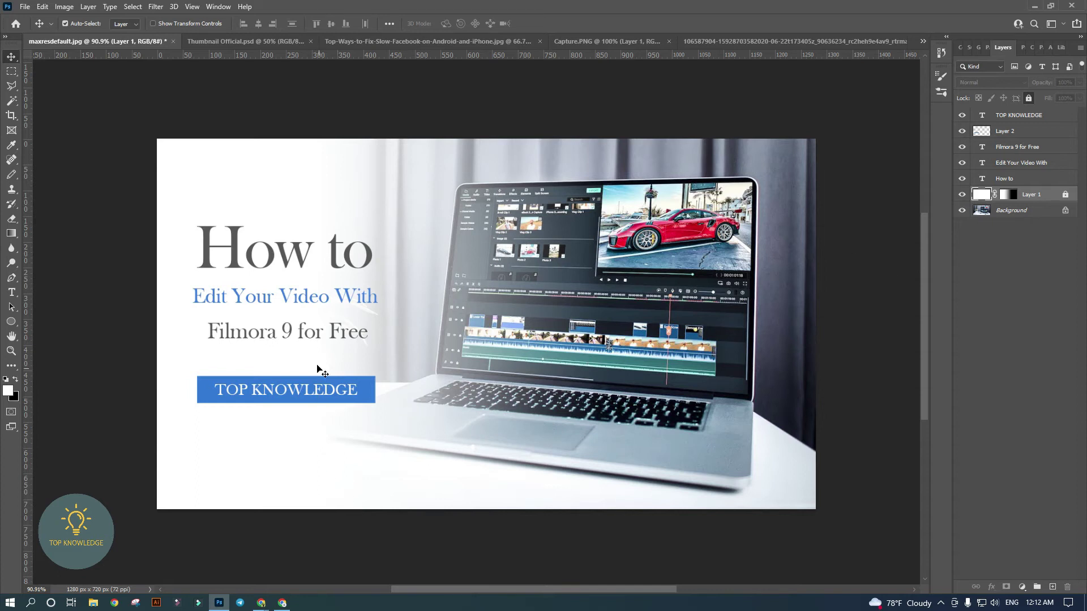
pyautogui.moveTo(215, 187); pyautogui.dragTo(399, 288)
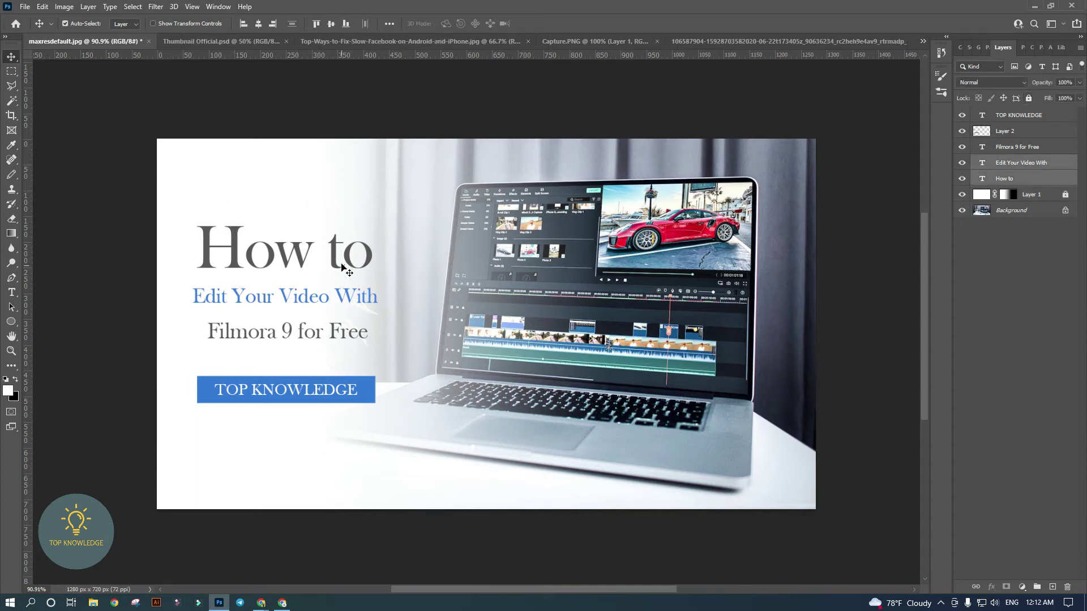
pyautogui.click(1017, 283)
# - Examine the font of the "How to" text in maxresdefault.jpg and the list of available fonts
pyautogui.click(212, 262)
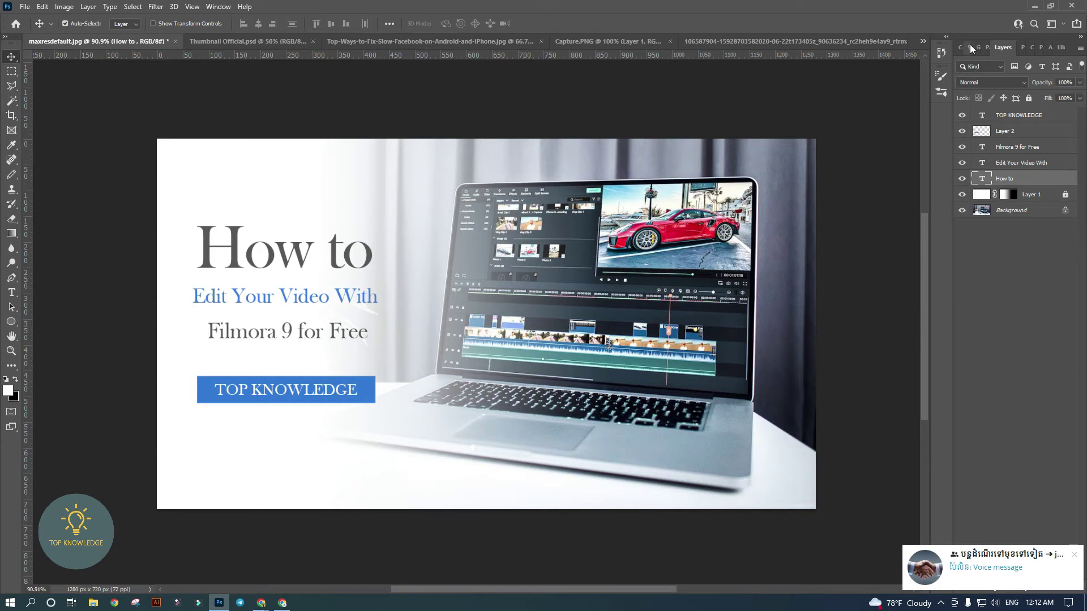
pyautogui.click(985, 45)
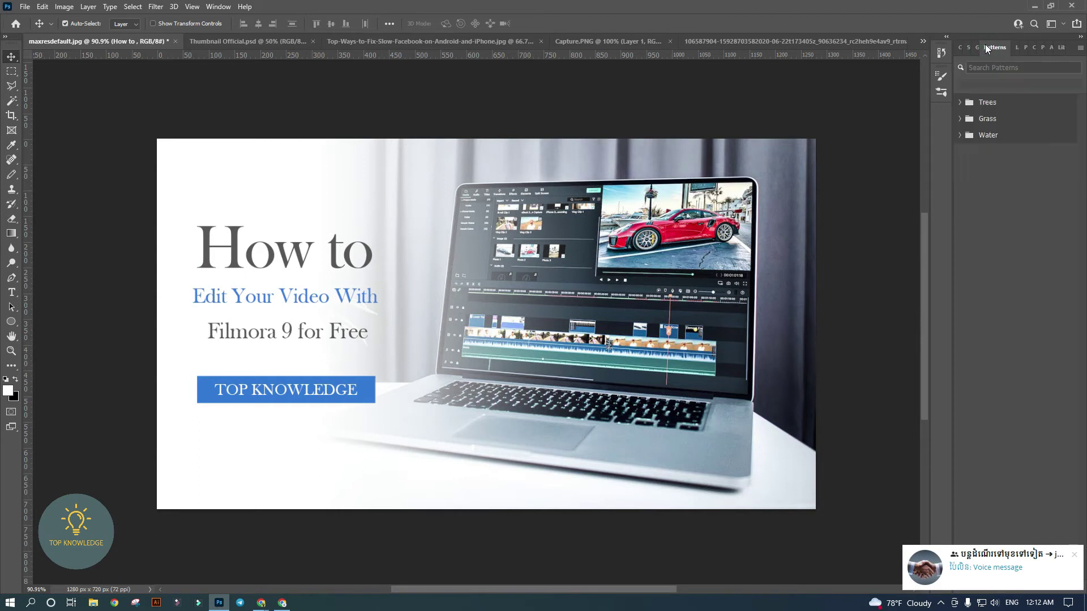
pyautogui.click(1024, 48)
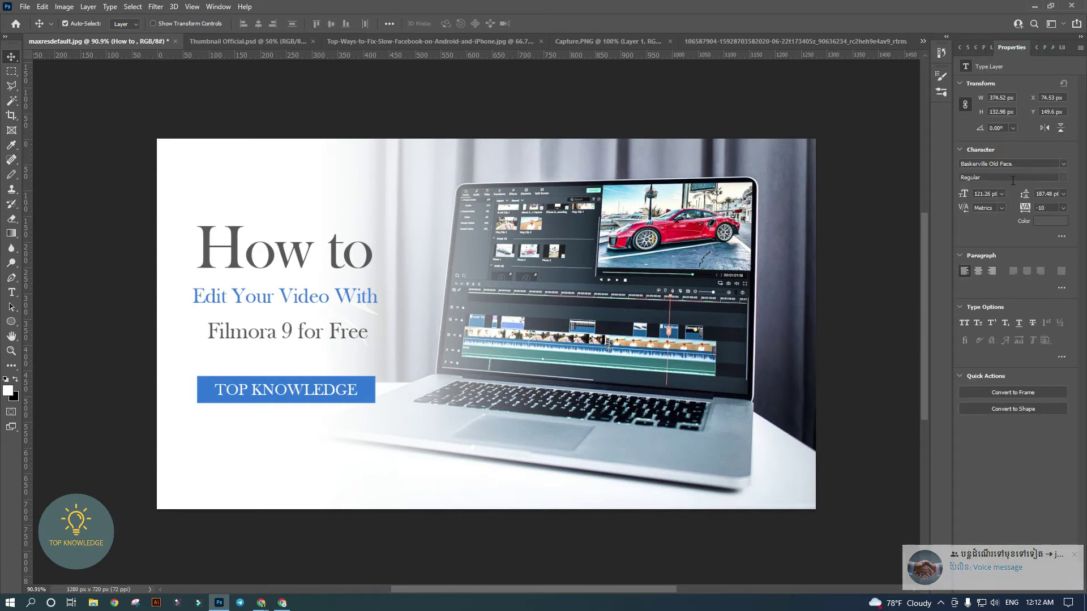
pyautogui.click(1001, 165)
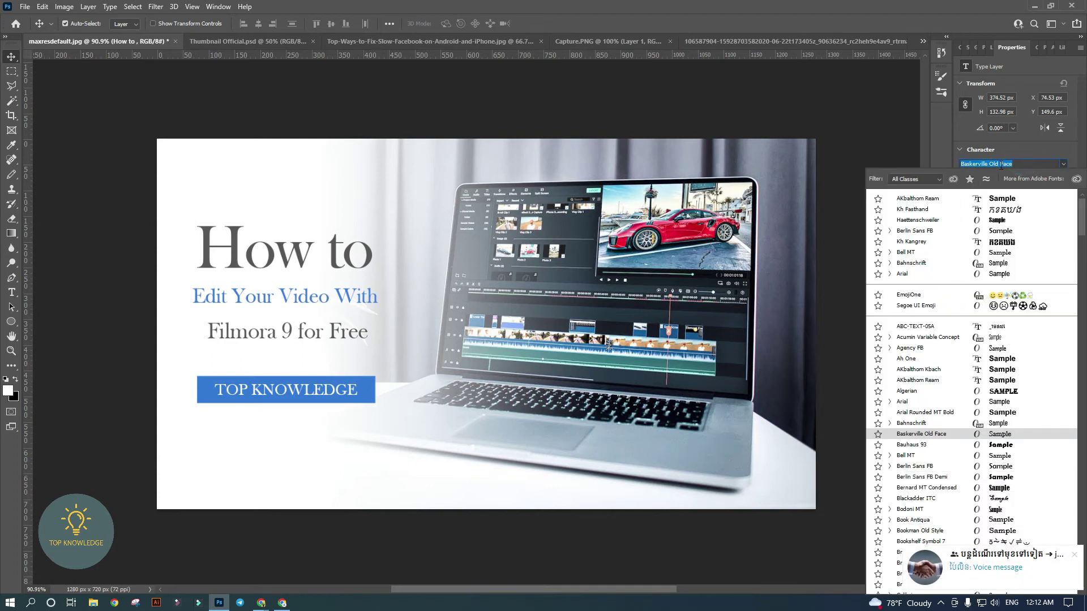
pyautogui.click(881, 134)
# - In the Apple speaker document, lock Layer 1 with the white fade and test that it cannot be moved
pyautogui.click(792, 40)
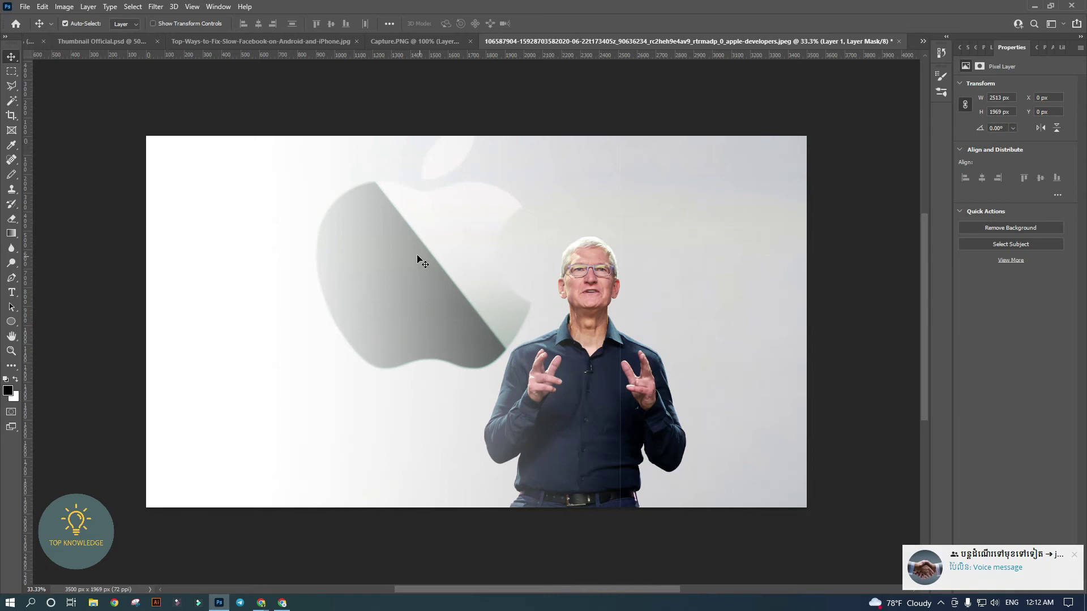
pyautogui.click(990, 48)
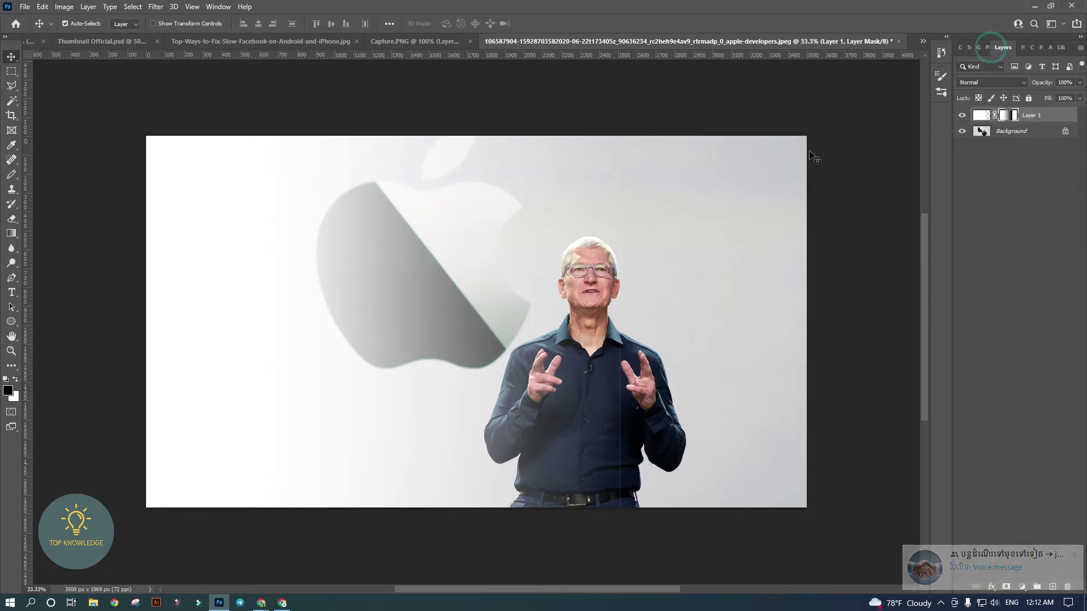
pyautogui.click(384, 271)
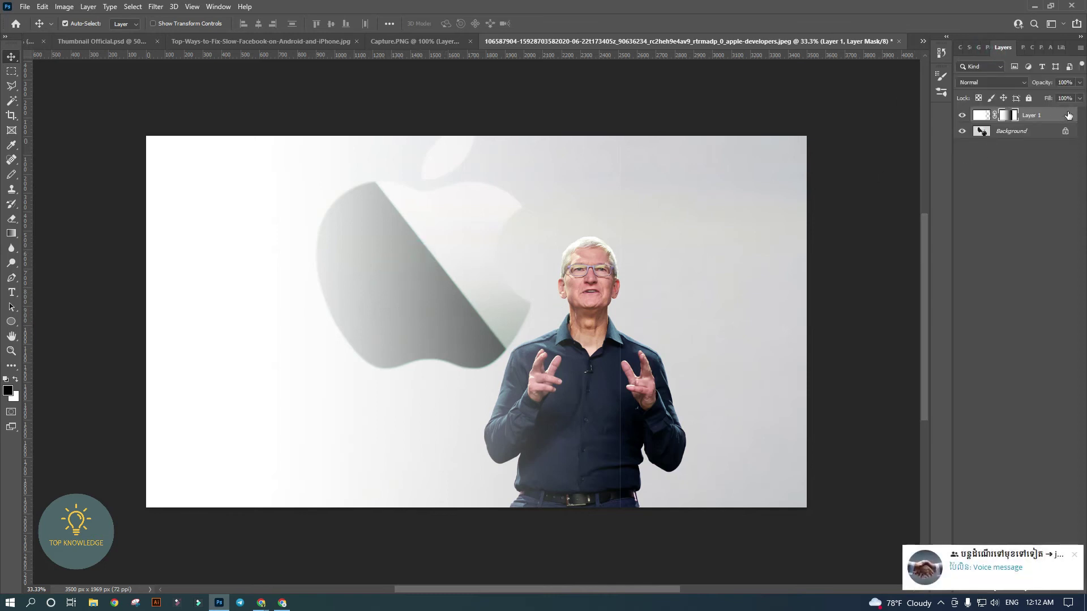
pyautogui.click(1029, 99)
pyautogui.click(277, 306)
pyautogui.moveTo(343, 352); pyautogui.dragTo(557, 447)
pyautogui.click(335, 319)
pyautogui.click(1066, 115)
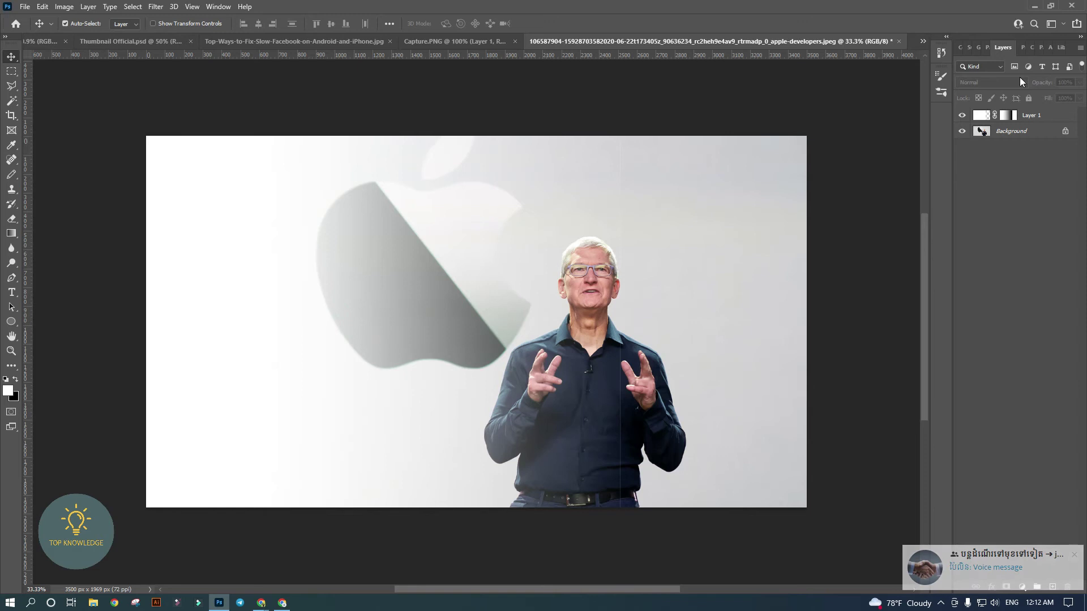
pyautogui.moveTo(353, 311); pyautogui.dragTo(308, 368)
pyautogui.click(1029, 98)
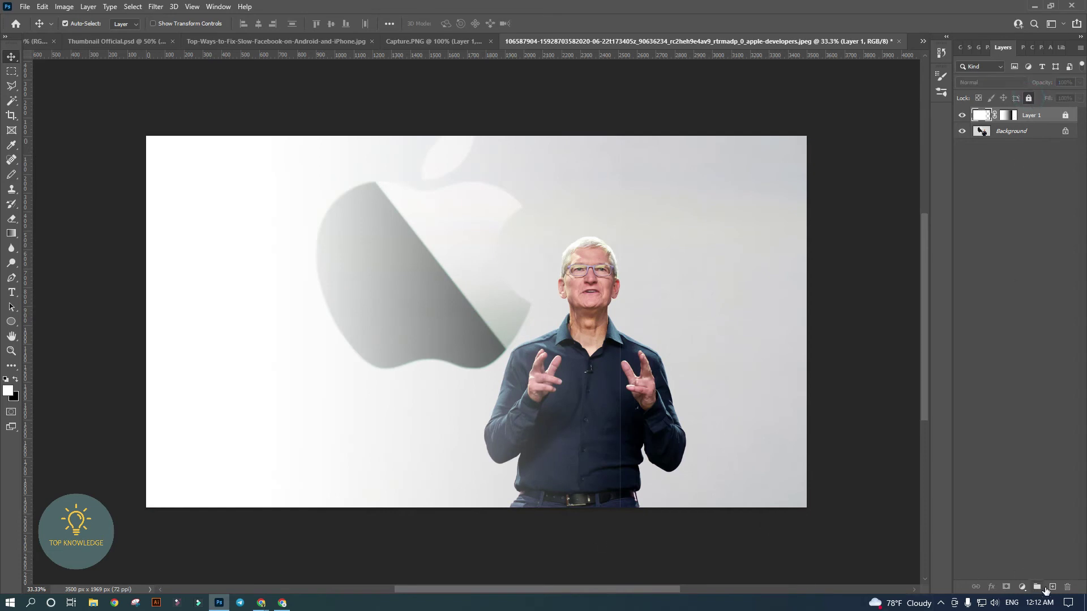
# - Add a new layer and create the text "How to" on the white area at the picture's left
pyautogui.click(1052, 587)
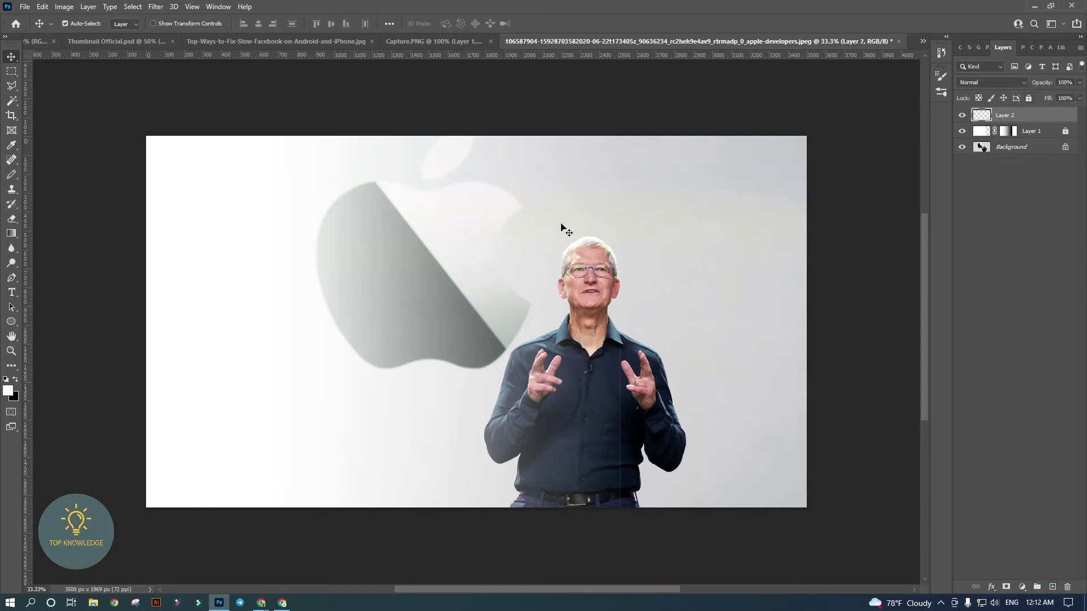
pyautogui.press('t')
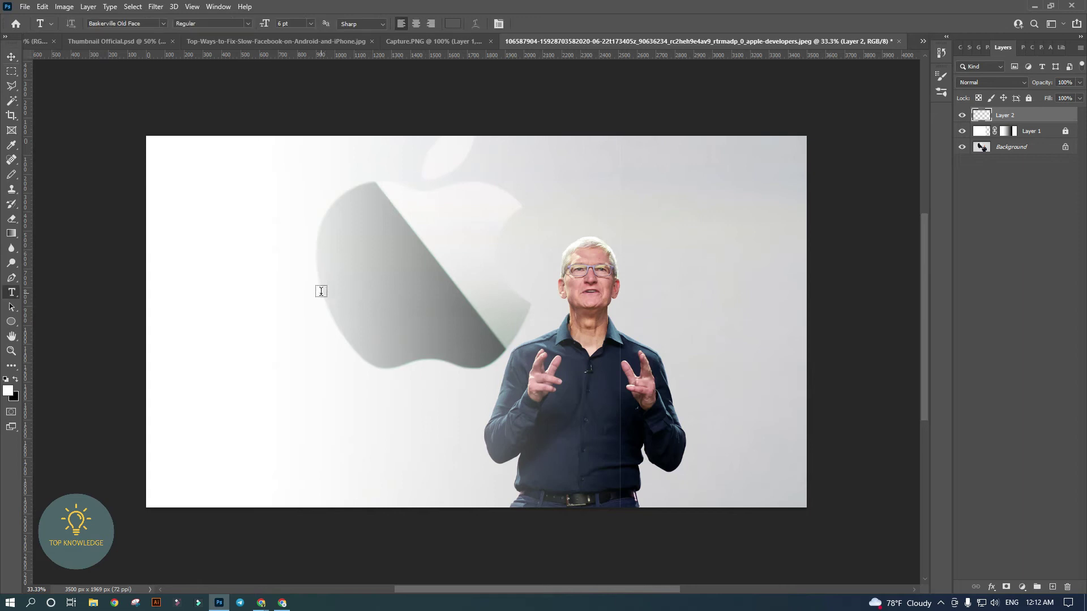
pyautogui.click(11, 57)
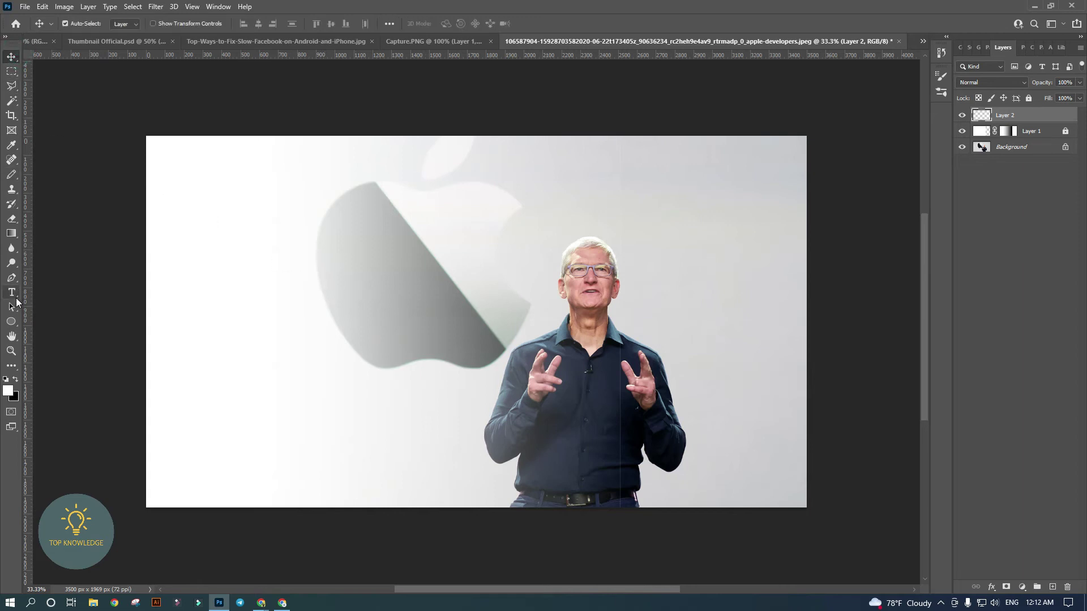
pyautogui.click(11, 293)
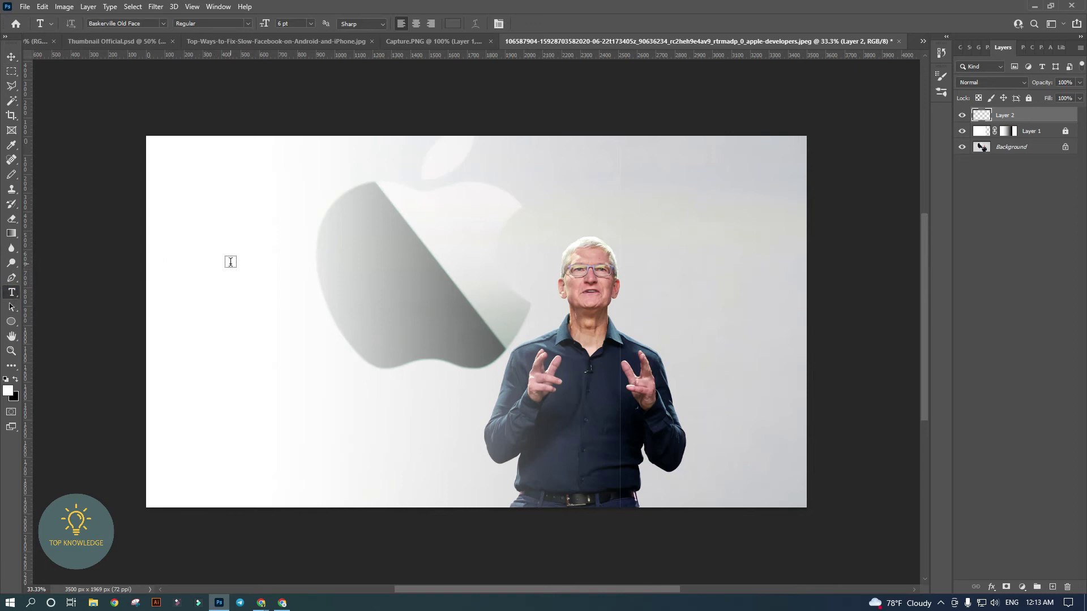
pyautogui.click(228, 260)
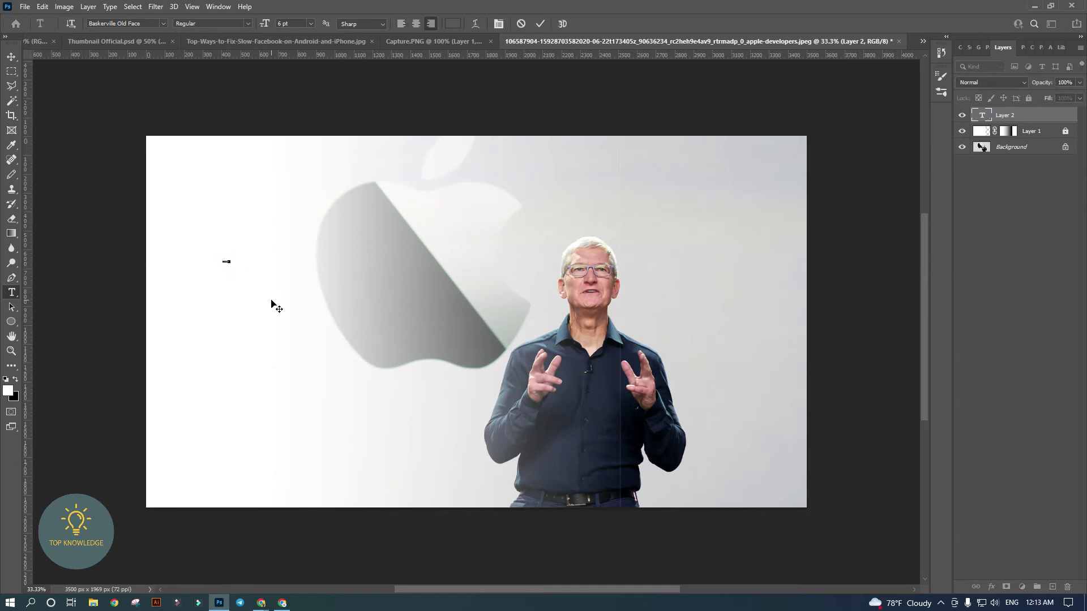
pyautogui.click(218, 300)
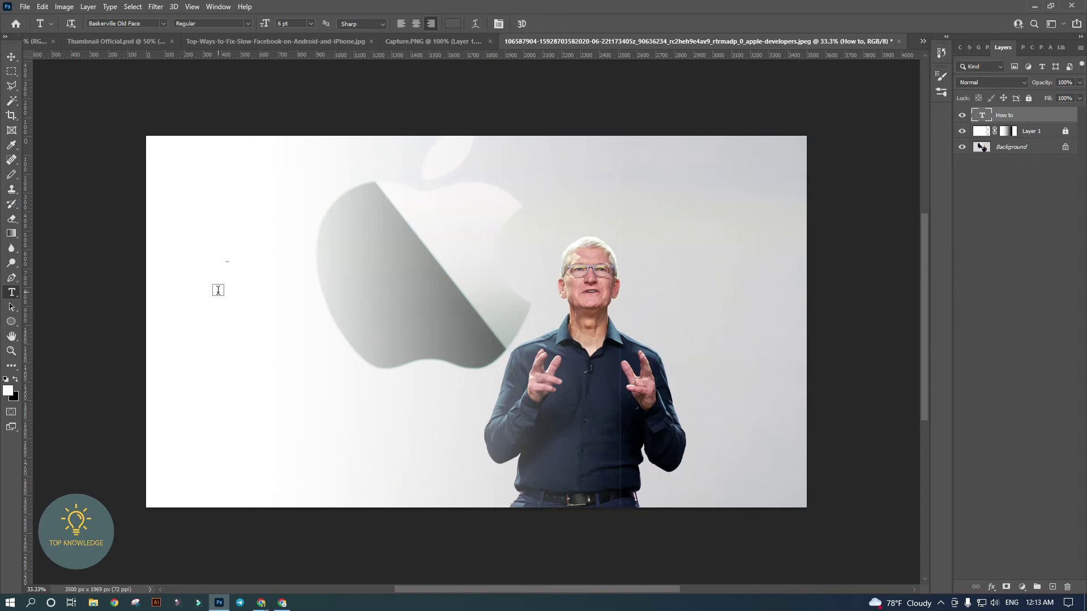
# - Enlarge the "How to" text to about 415 pt so it extends from the white area across the Apple logo
pyautogui.hotkey('ctrl', 't')
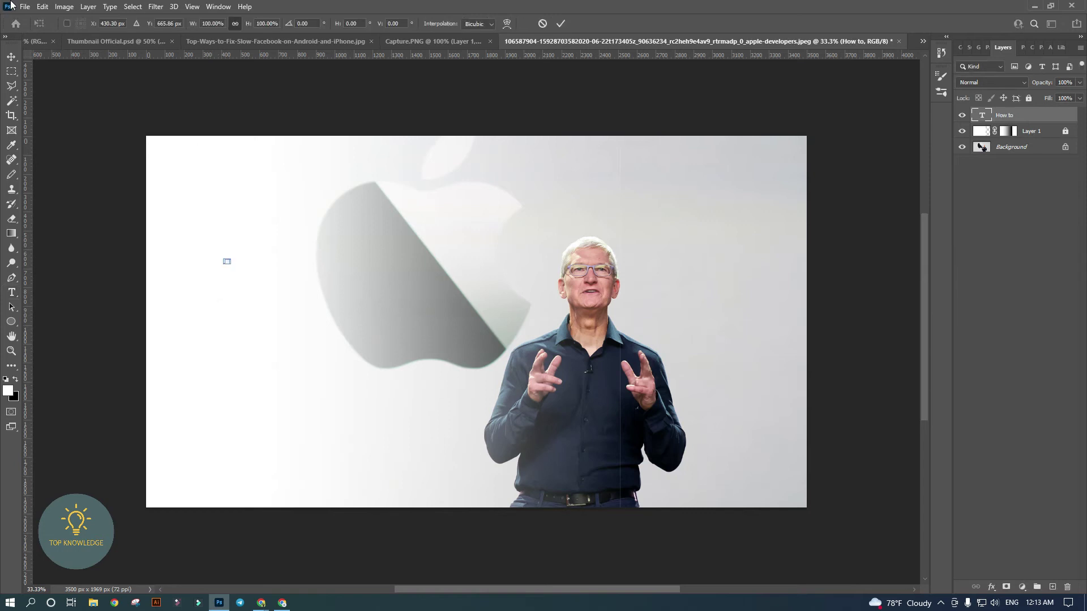
pyautogui.moveTo(229, 264); pyautogui.dragTo(444, 366)
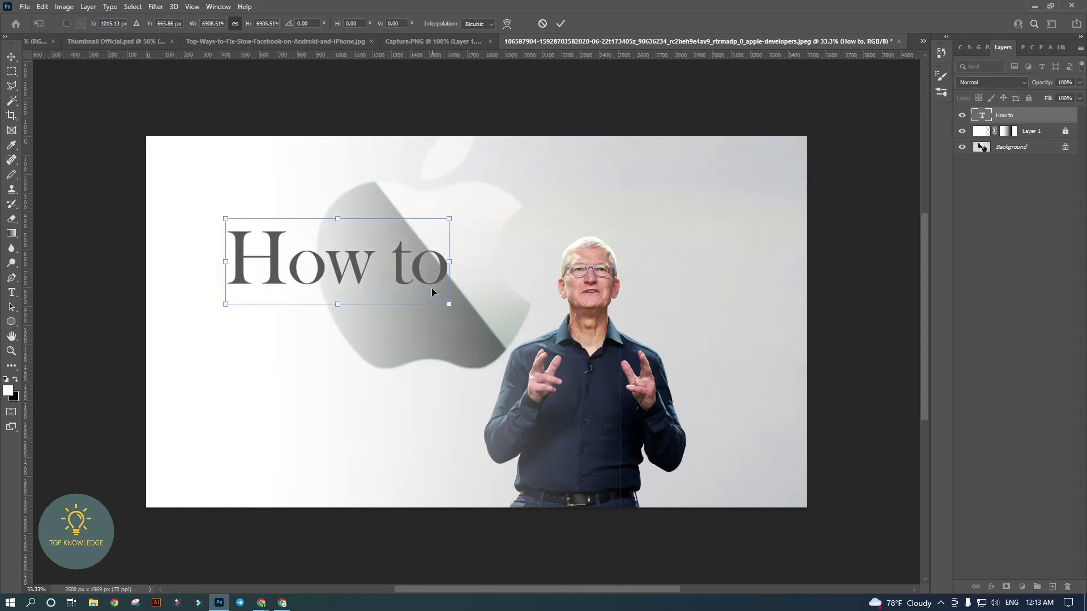
pyautogui.click(561, 23)
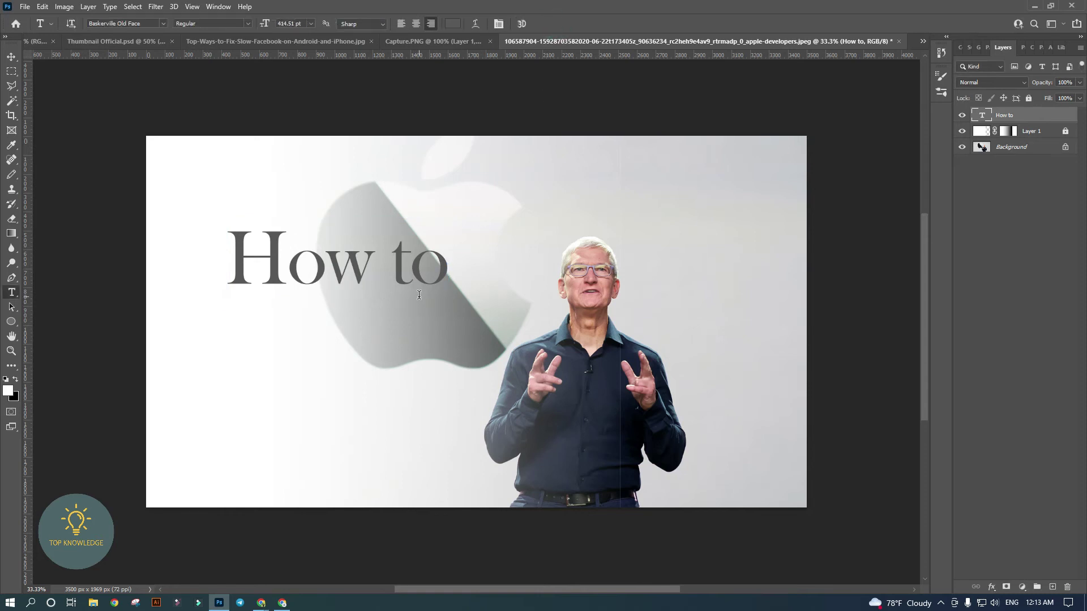
# - Move the "How to" text up and left, and scale it down to about 348 pt
pyautogui.click(11, 56)
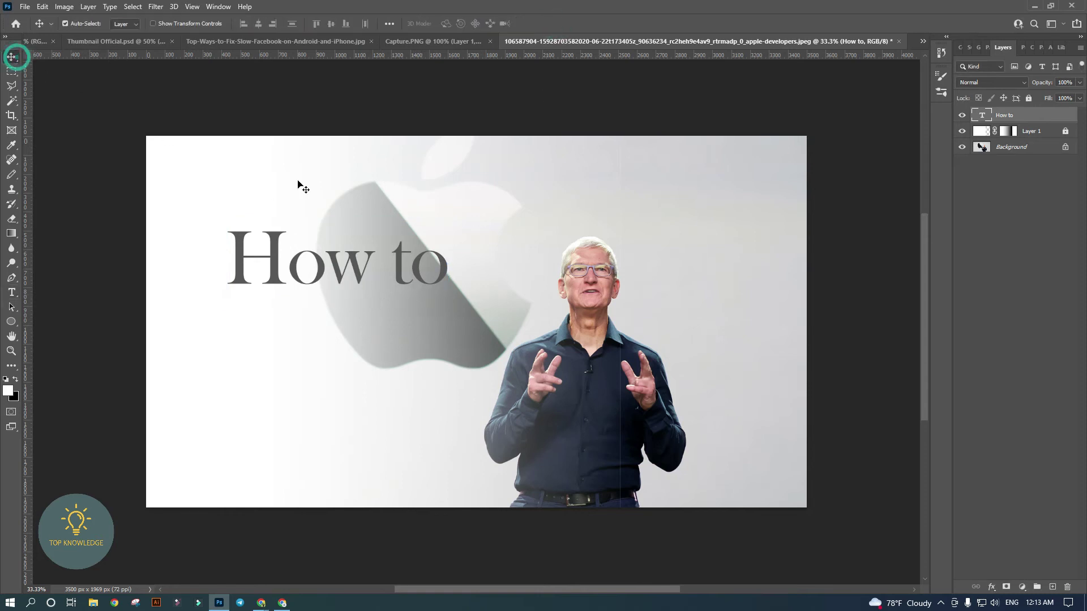
pyautogui.moveTo(401, 255); pyautogui.dragTo(375, 236)
pyautogui.hotkey('ctrl', 't')
pyautogui.moveTo(429, 291); pyautogui.dragTo(394, 247)
pyautogui.click(561, 24)
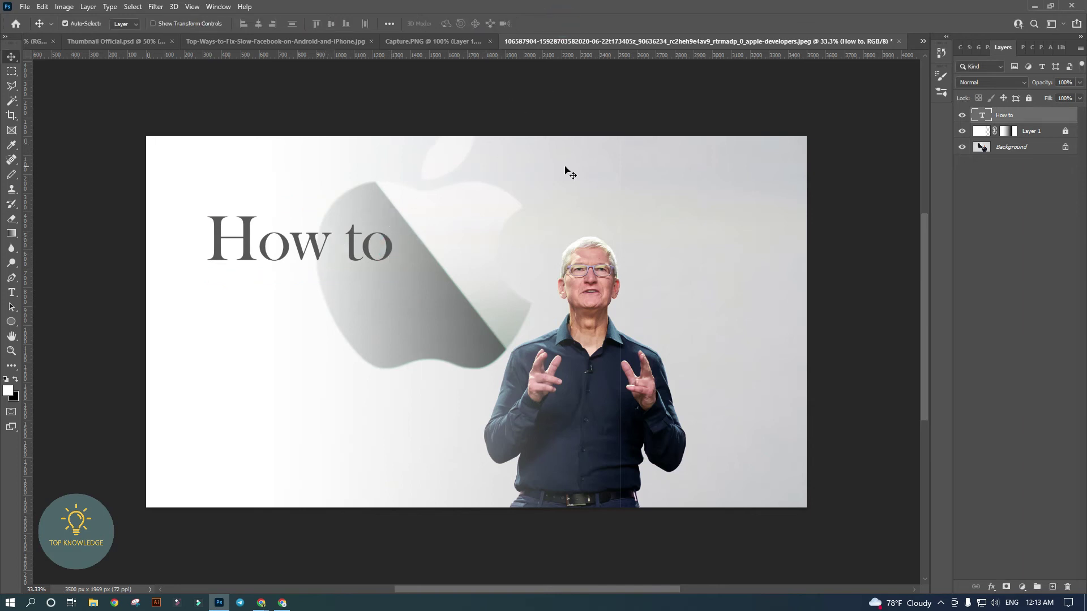
# - Change the "How to" text color to green #03ae78
pyautogui.click(1019, 49)
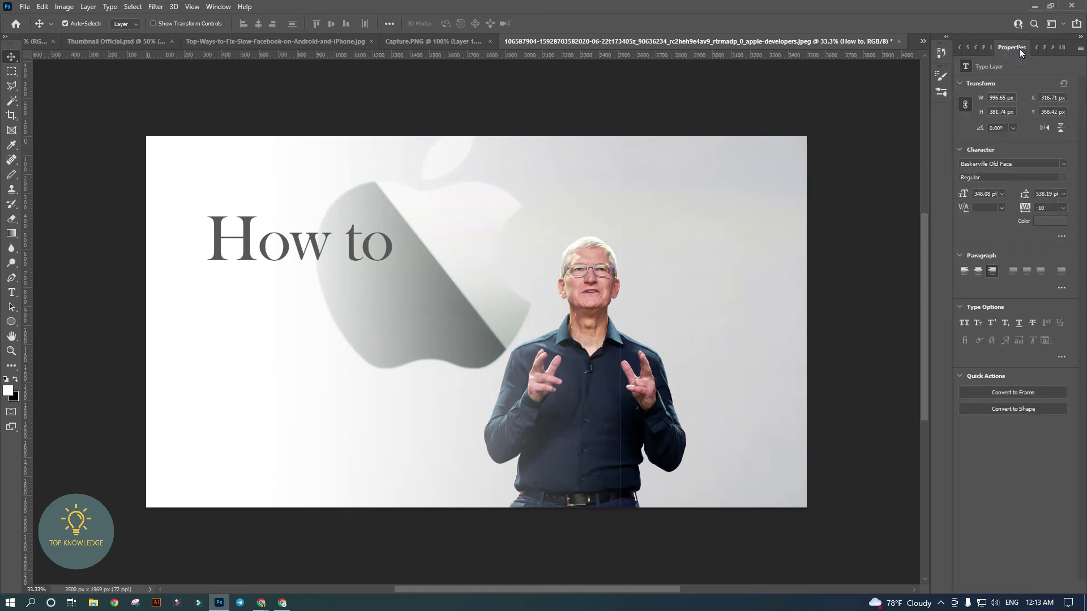
pyautogui.click(1052, 221)
pyautogui.click(751, 129)
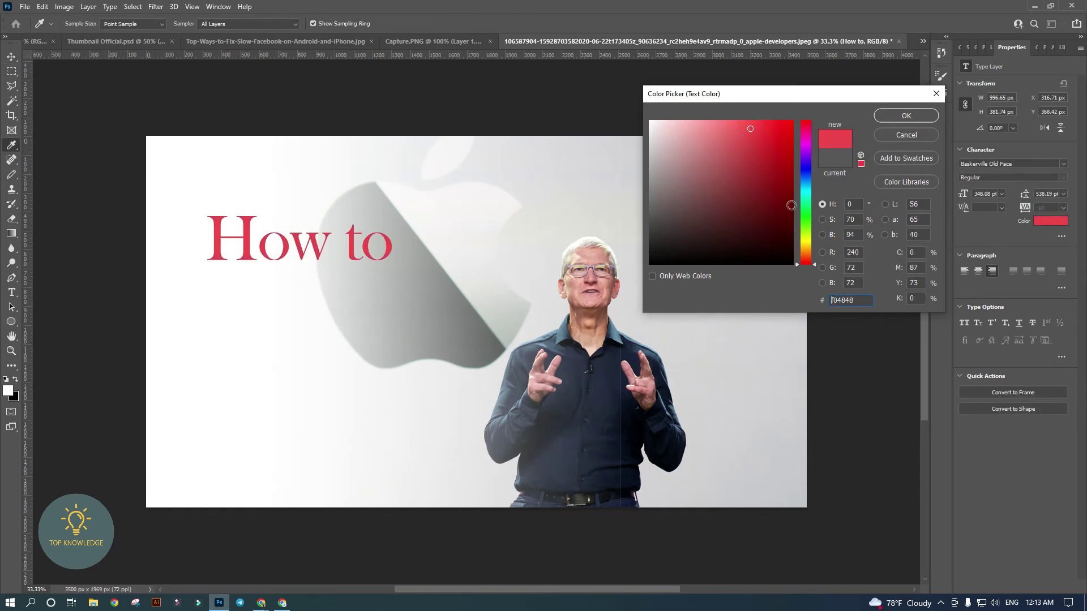
pyautogui.click(807, 196)
pyautogui.click(785, 161)
pyautogui.moveTo(785, 133); pyautogui.dragTo(787, 183)
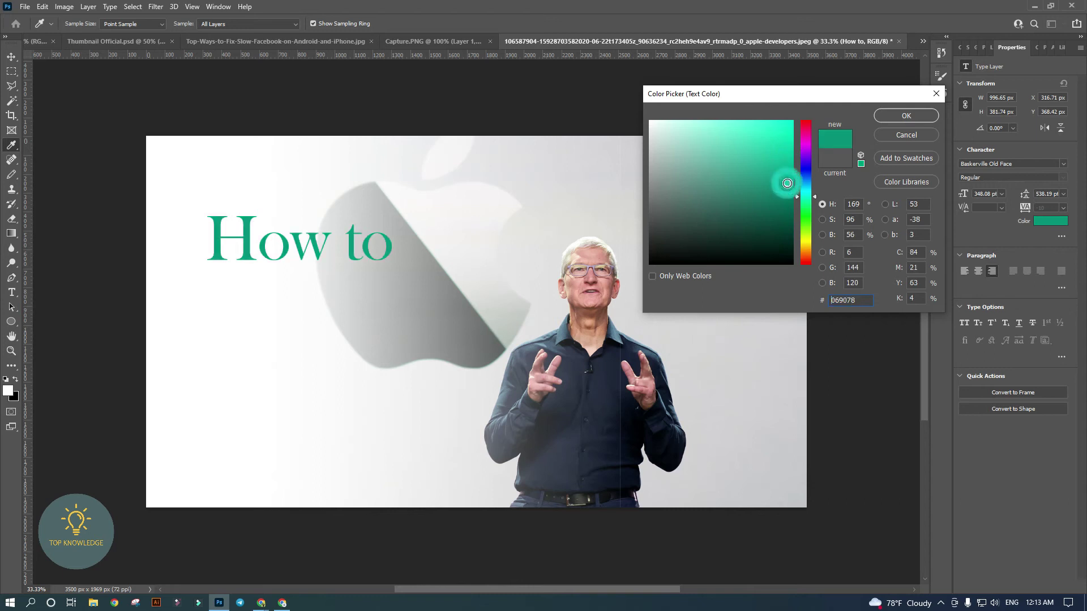
pyautogui.click(790, 165)
pyautogui.click(795, 158)
pyautogui.click(795, 171)
pyautogui.click(798, 199)
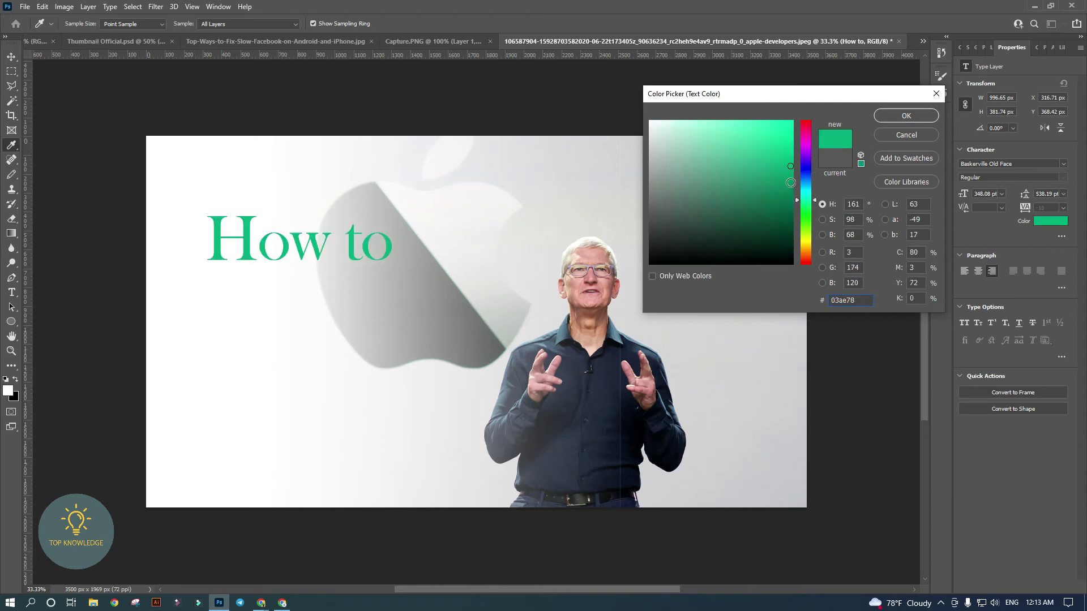
pyautogui.click(902, 116)
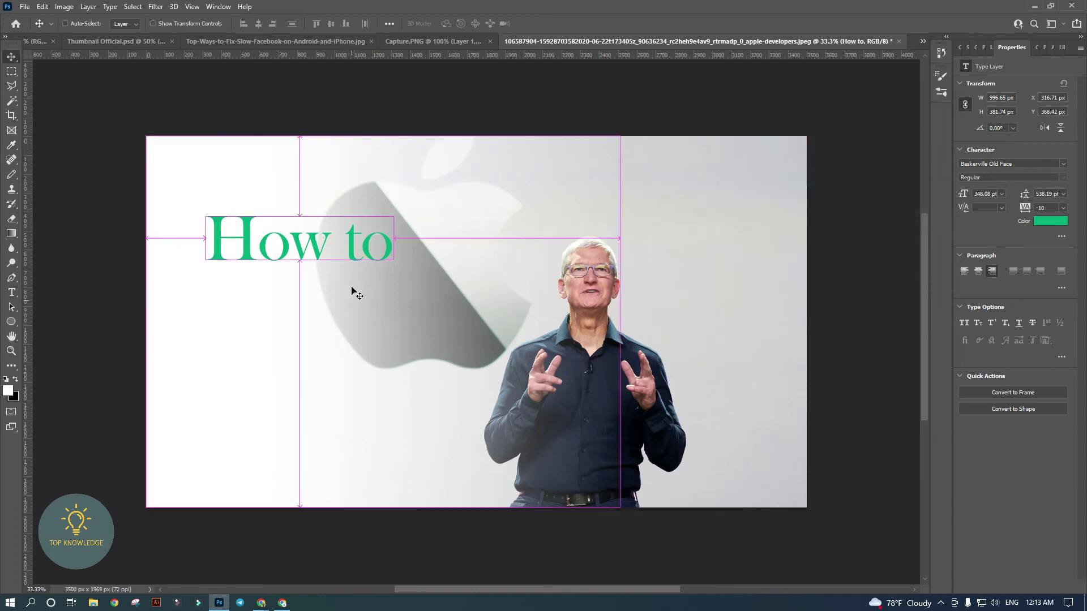
# - Enlarge the green "How to" text to about 365 pt and shift it slightly up and left
pyautogui.hotkey('ctrl', 't')
pyautogui.moveTo(395, 277); pyautogui.dragTo(341, 256)
pyautogui.press('Return')
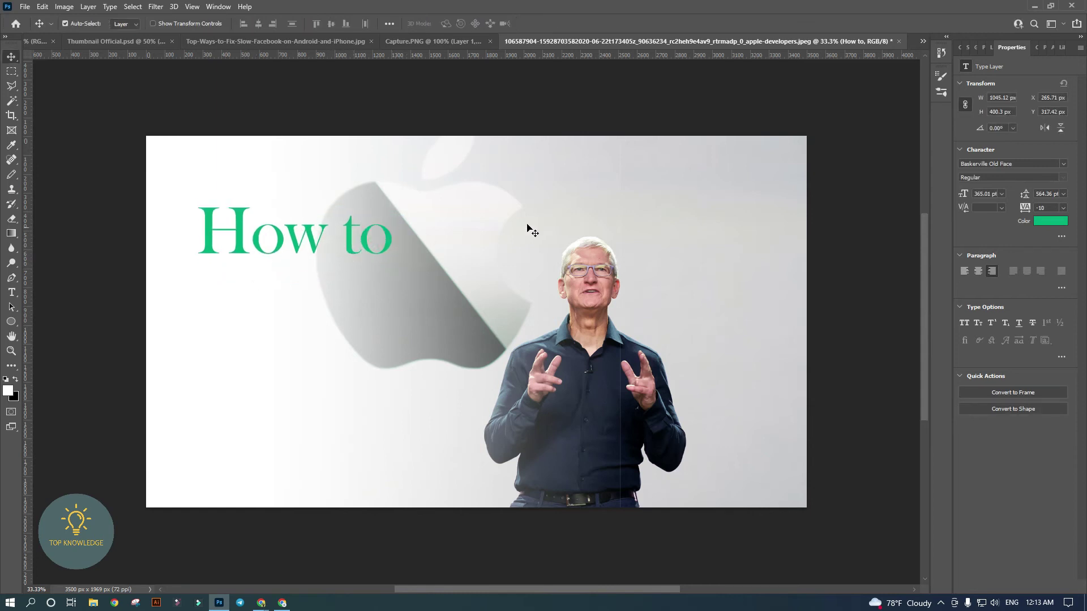
pyautogui.click(11, 293)
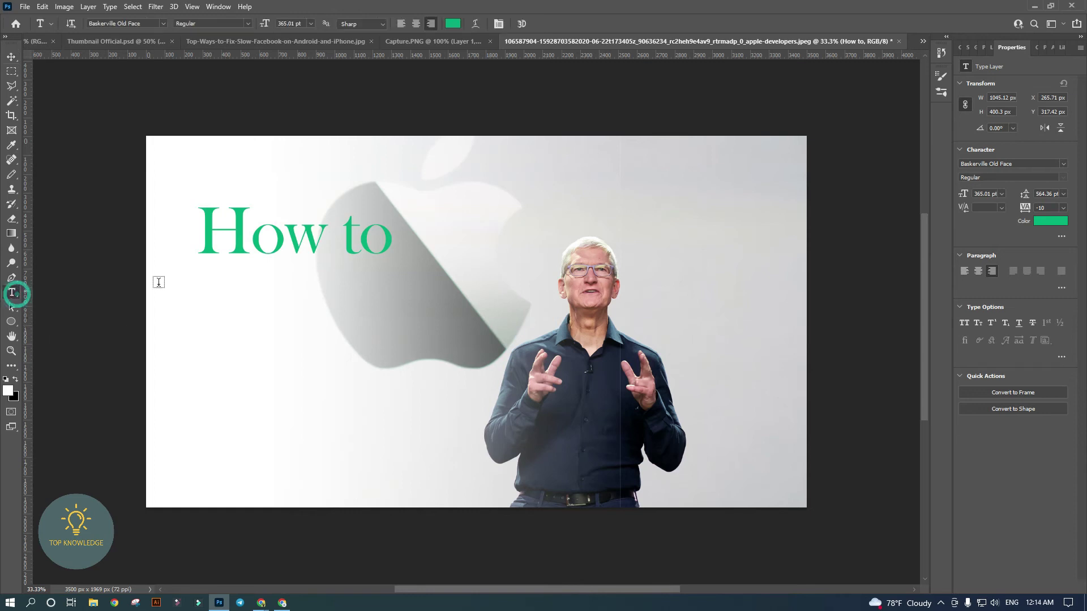
pyautogui.click(232, 281)
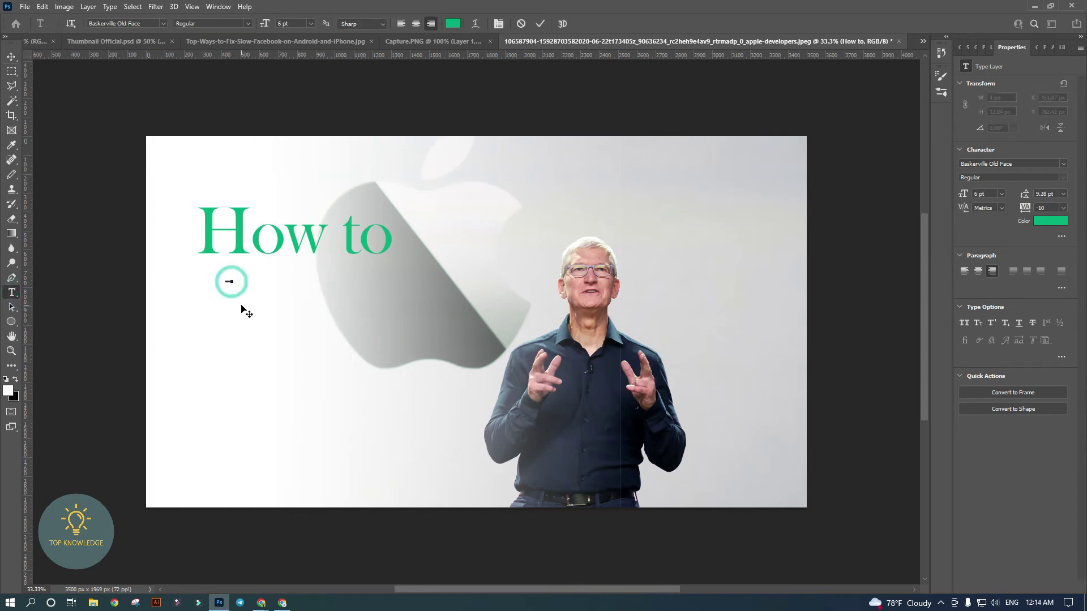
pyautogui.press('Escape')
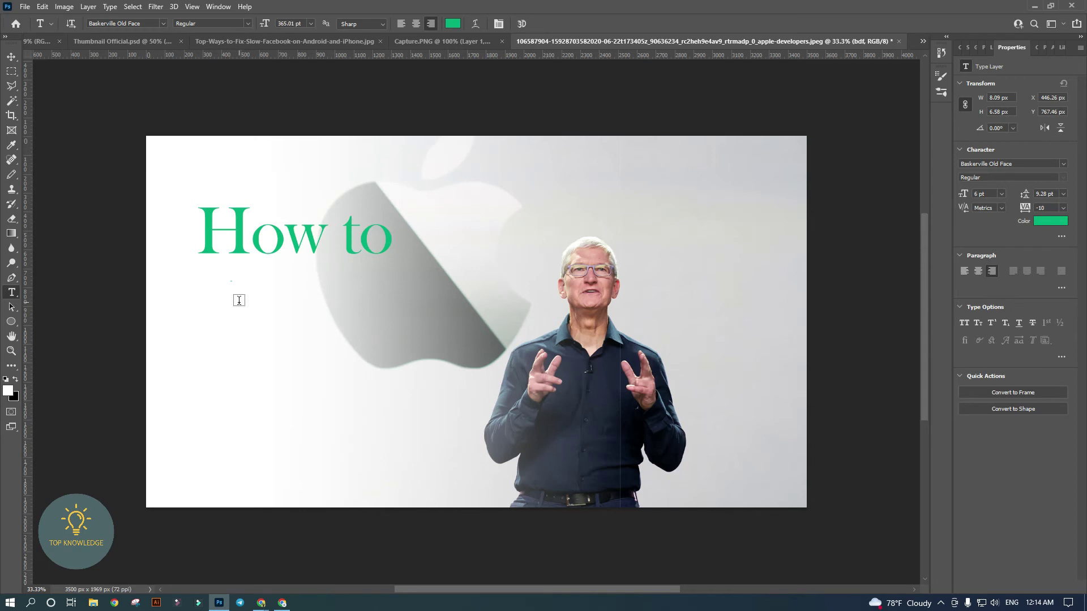
pyautogui.press('v')
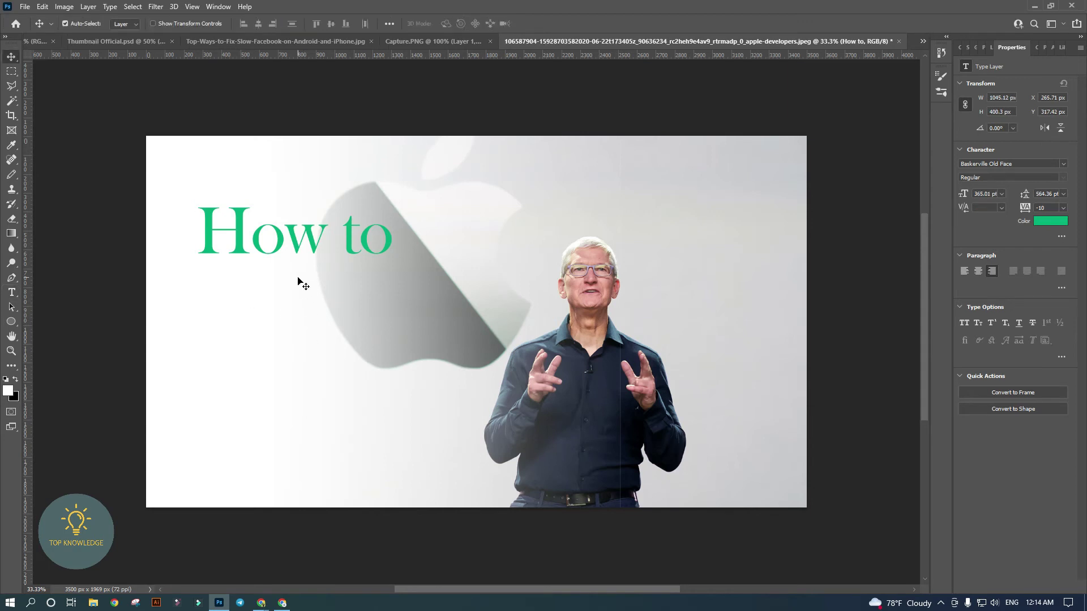
# - Duplicate the green "How to" text and place the copy directly below the original
pyautogui.press('ctrl')
pyautogui.keyDown('alt'); pyautogui.moveTo(347, 238); pyautogui.dragTo(349, 304); pyautogui.keyUp('alt')
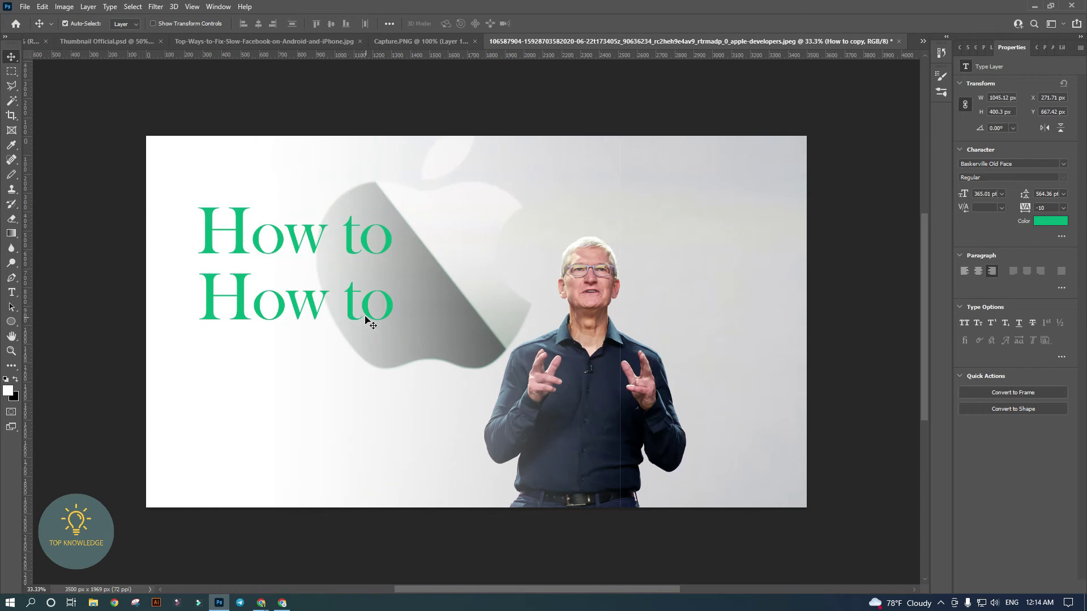
pyautogui.press('ctrl')
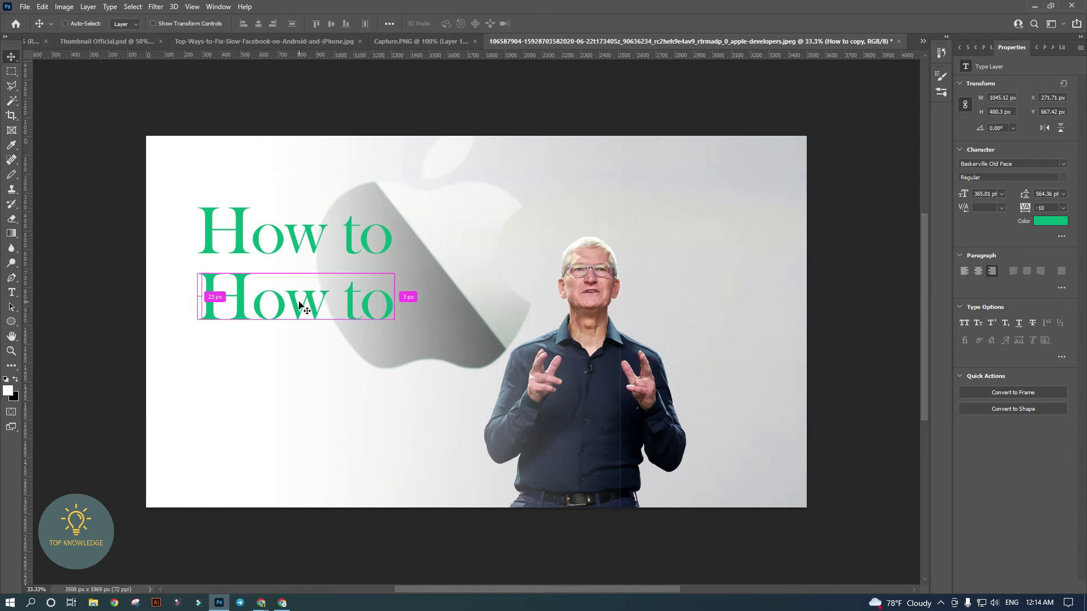
# - Replace the wording of the lower "How to" copy with "Use iPhone 14"
pyautogui.press('t')
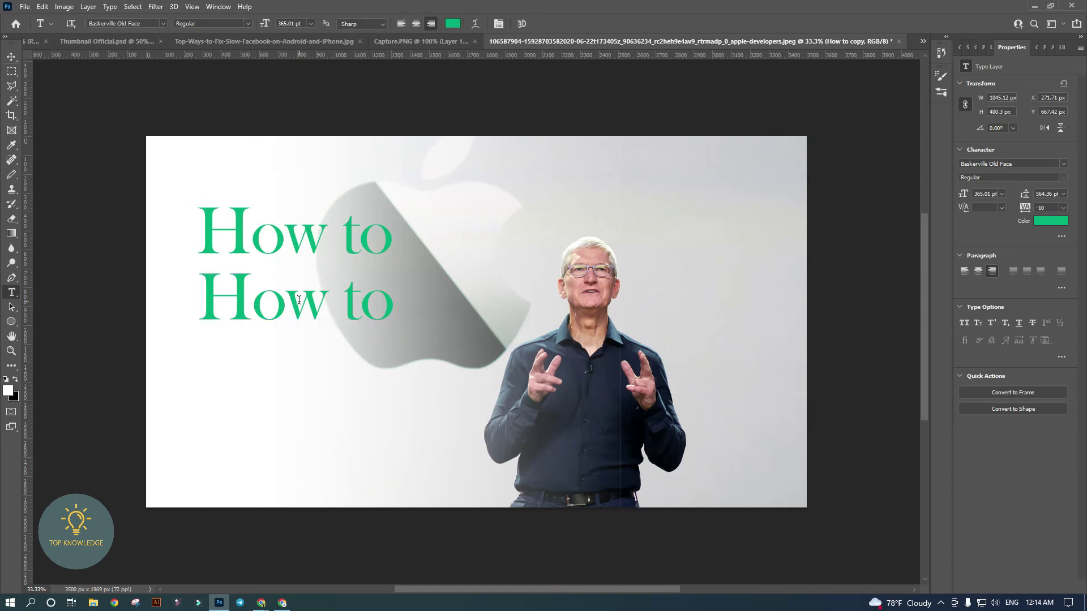
pyautogui.click(297, 300)
pyautogui.hotkey('ctrl', 'a')
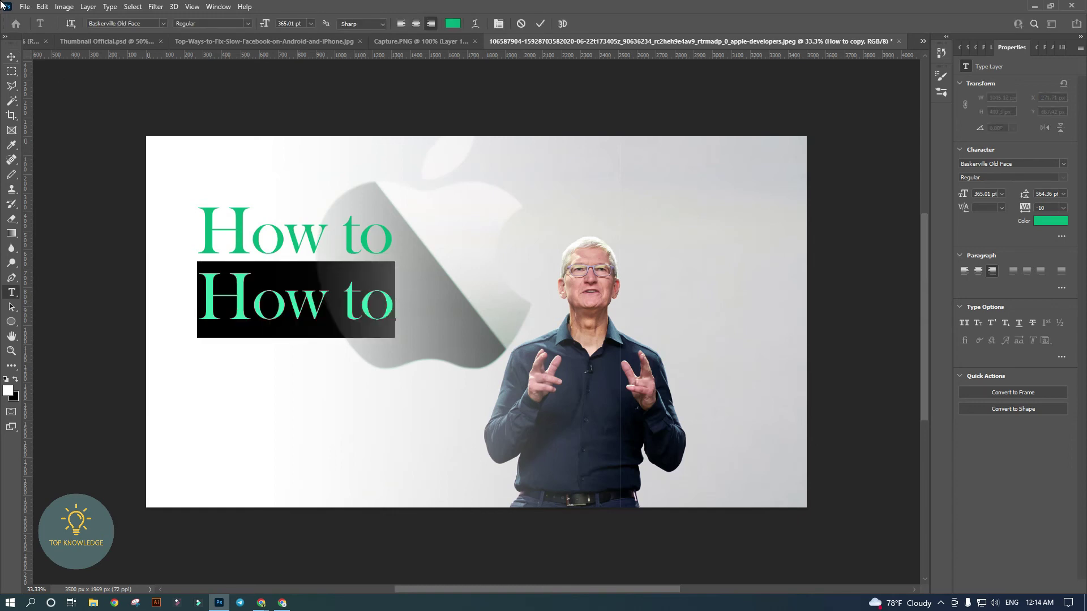
pyautogui.write('Use')
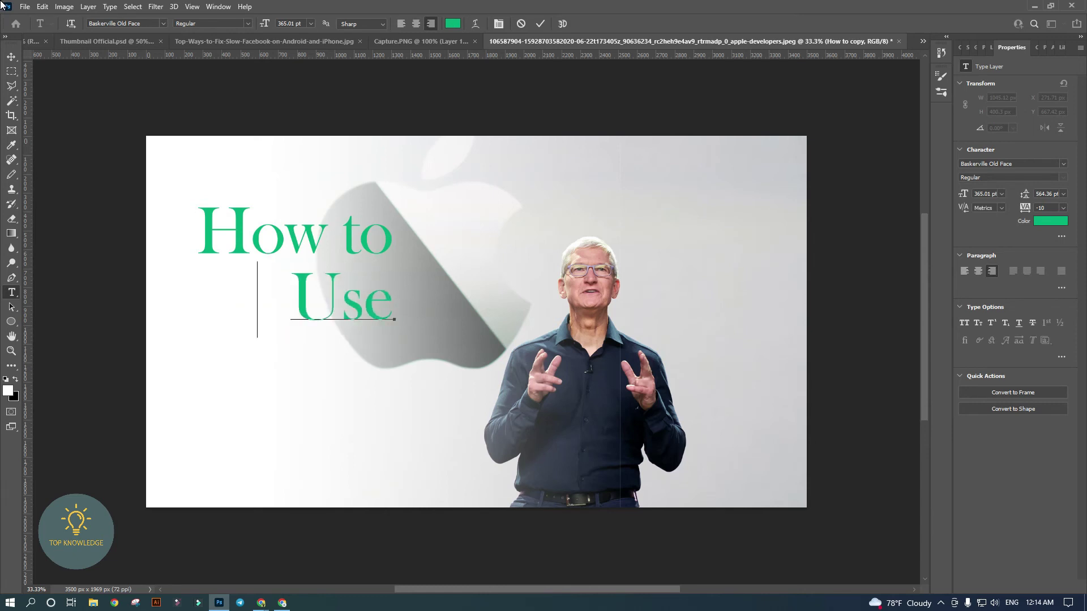
pyautogui.write(' I')
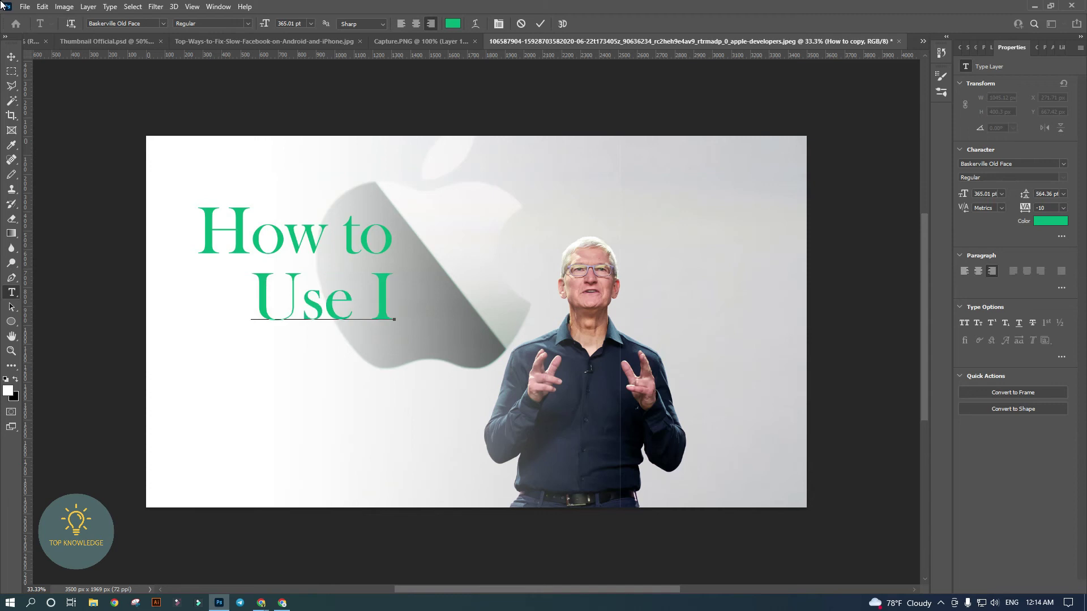
pyautogui.press('BackSpace')
pyautogui.write('iPhone')
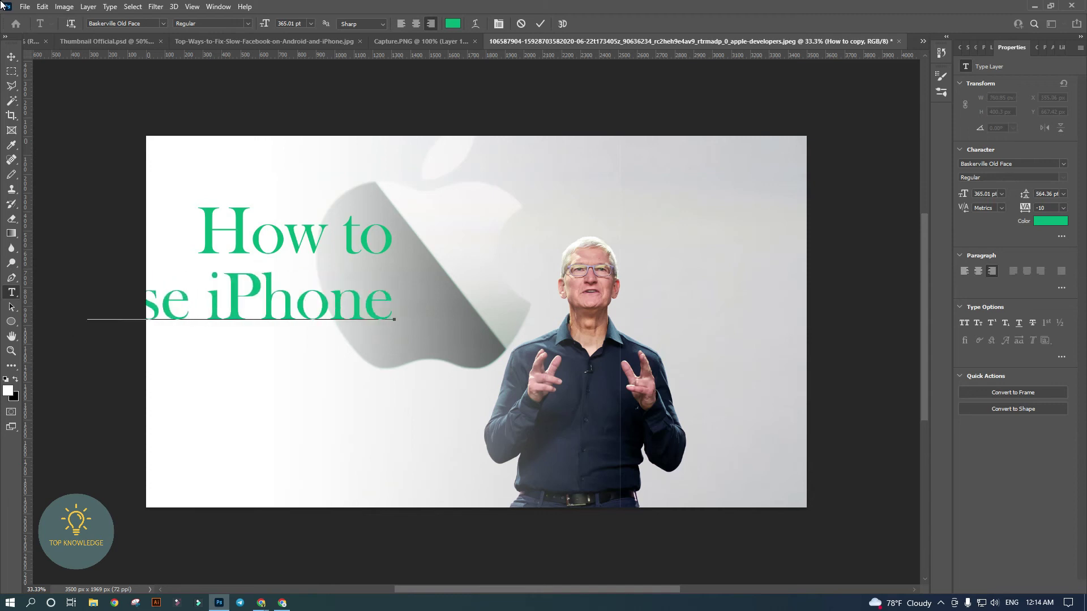
pyautogui.write('14')
pyautogui.hotkey('ctrl', 'Return')
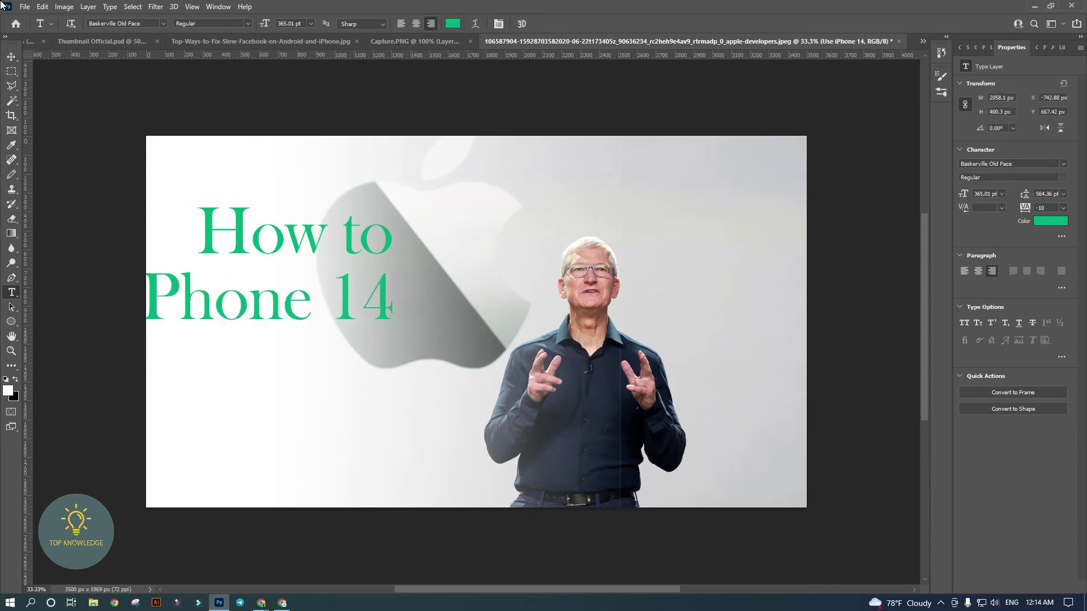
# - Scale the "Use iPhone 14" text down to about 266 pt and position it within the canvas, centered under "How to"
pyautogui.hotkey('ctrl', 't')
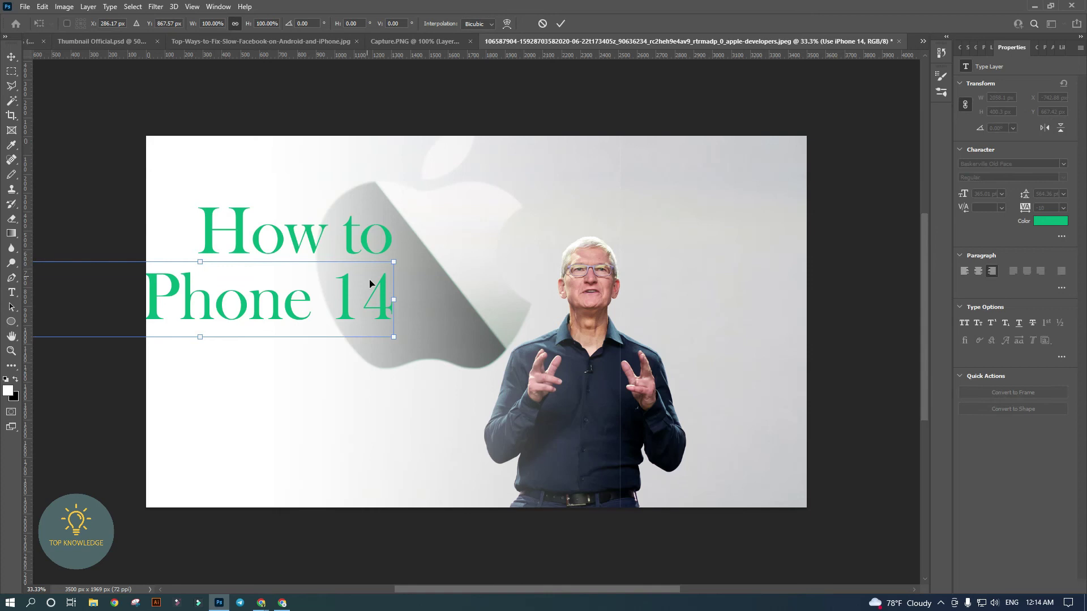
pyautogui.moveTo(396, 338); pyautogui.dragTo(462, 333)
pyautogui.moveTo(397, 324); pyautogui.dragTo(373, 312)
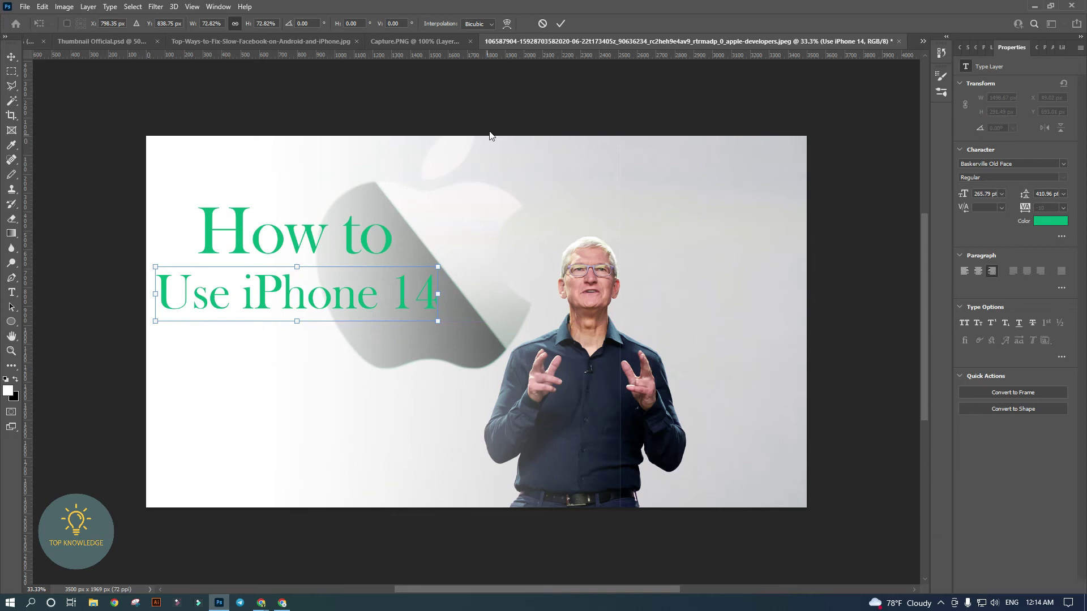
pyautogui.click(561, 23)
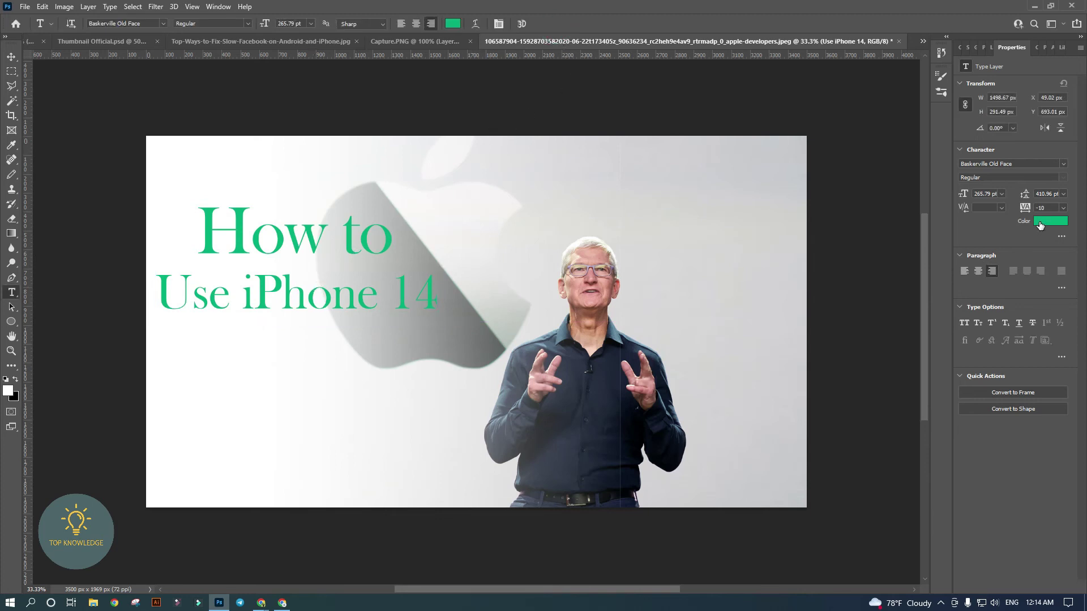
# - Change the "Use iPhone 14" text color to bright purple #d10ffb
pyautogui.click(1041, 224)
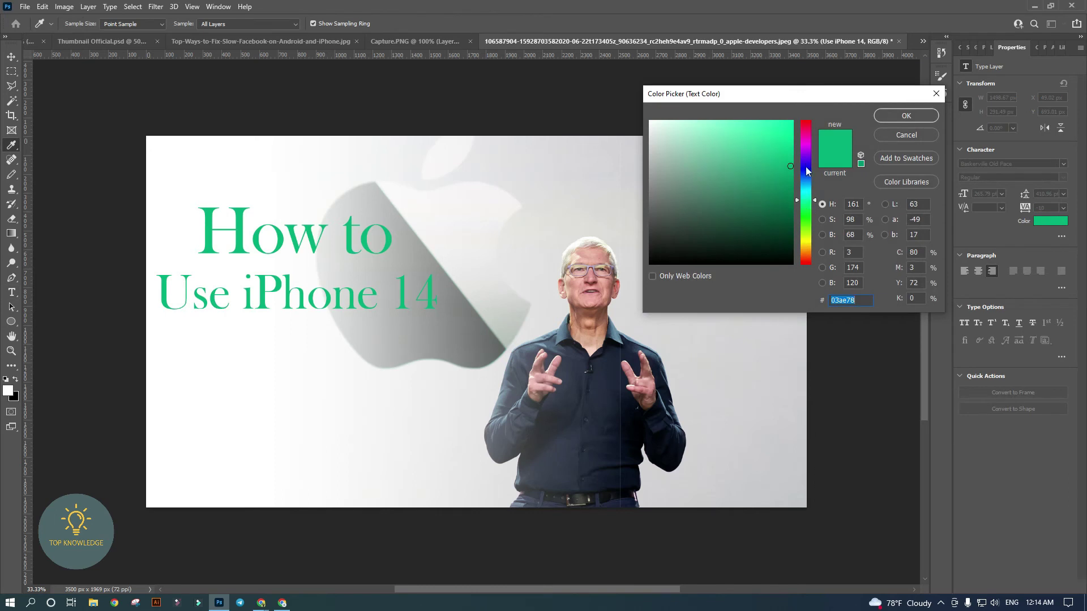
pyautogui.moveTo(806, 167); pyautogui.dragTo(806, 148)
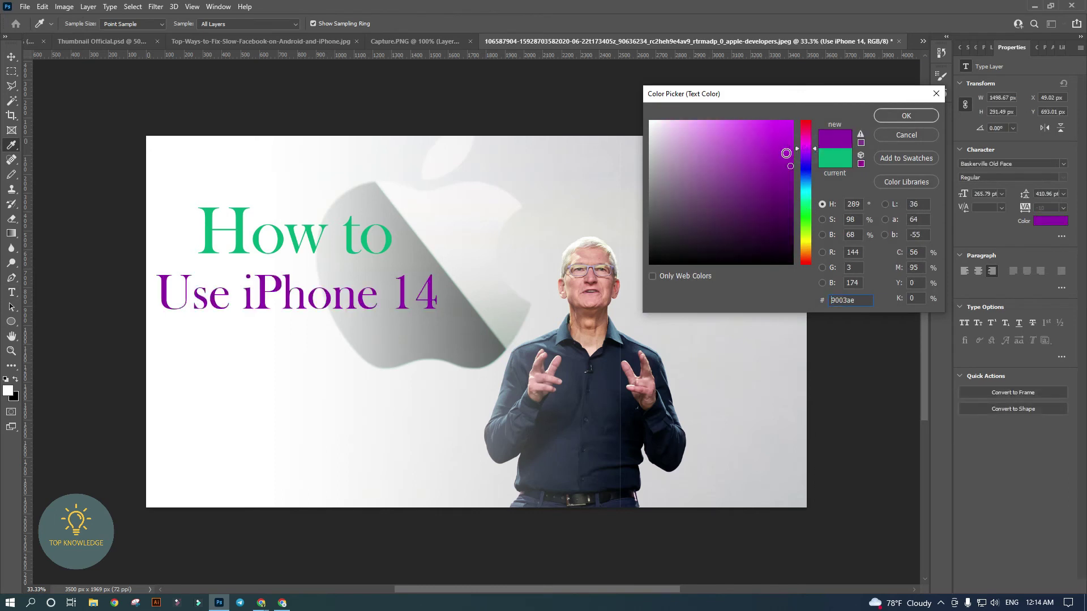
pyautogui.moveTo(784, 143); pyautogui.dragTo(785, 123)
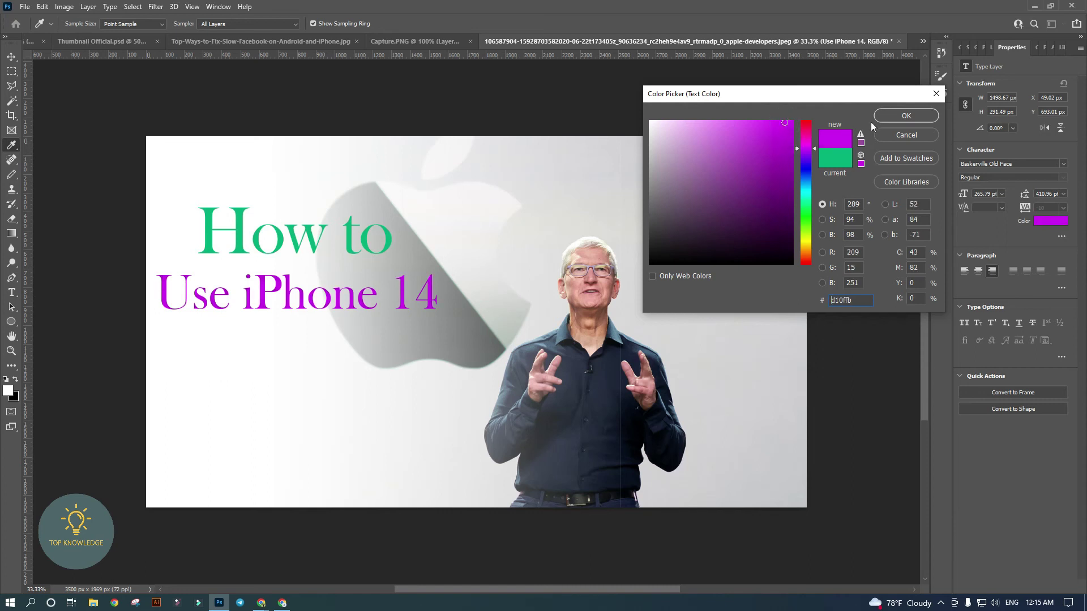
pyautogui.click(888, 119)
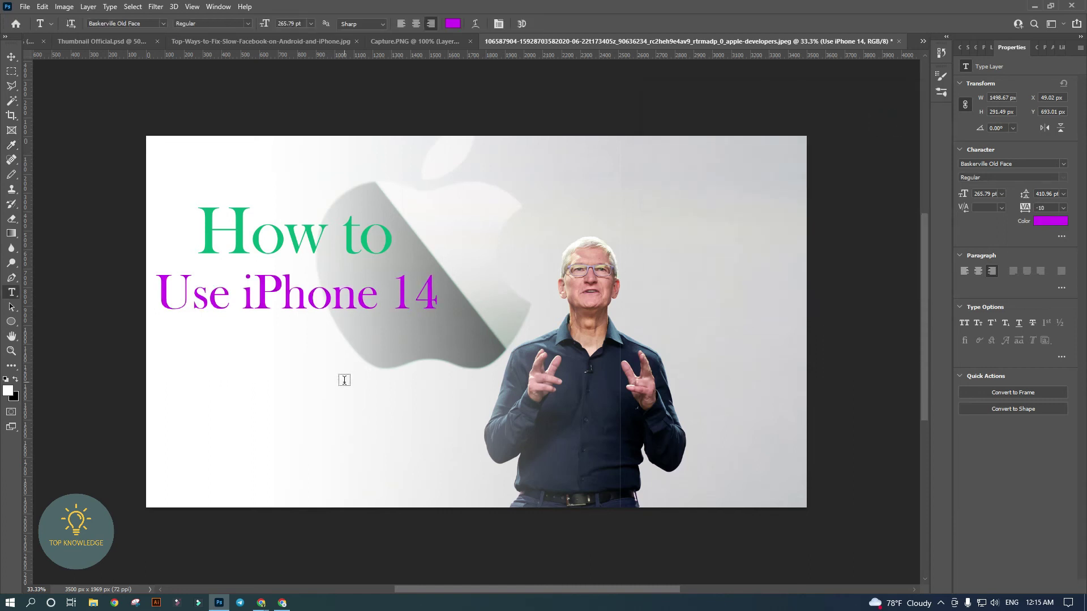
# - Shrink the "Use iPhone 14" text to about 195 pt, lining up its left edge with "How to"
pyautogui.hotkey('ctrl', 't')
pyautogui.moveTo(297, 265); pyautogui.dragTo(326, 297)
pyautogui.press('Return')
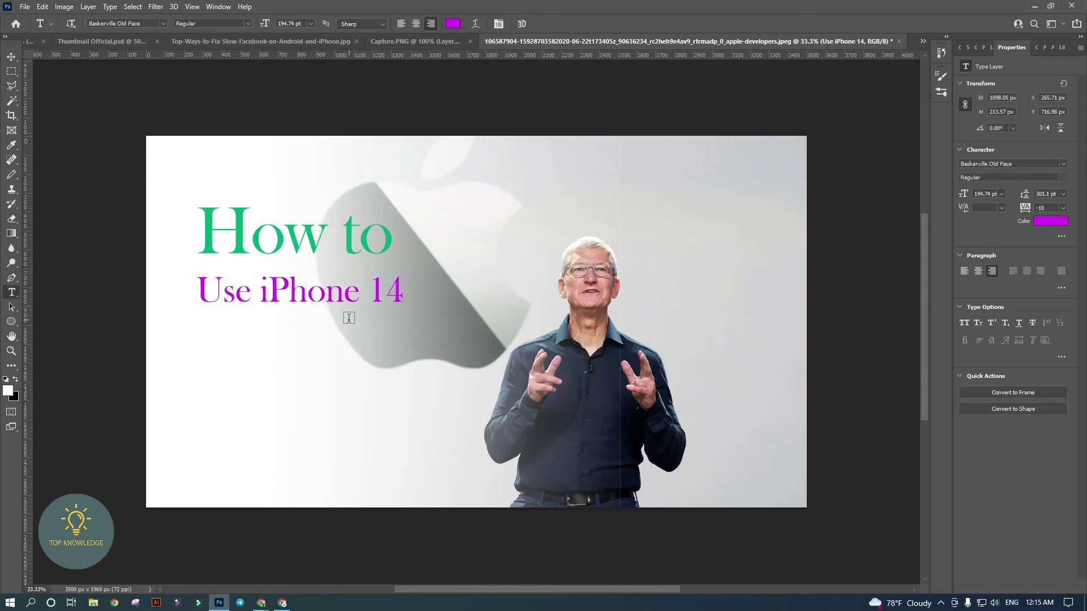
# - Shift the "How to" text slightly right to center it over "Use iPhone 14", and deselect the text layer
pyautogui.press('v')
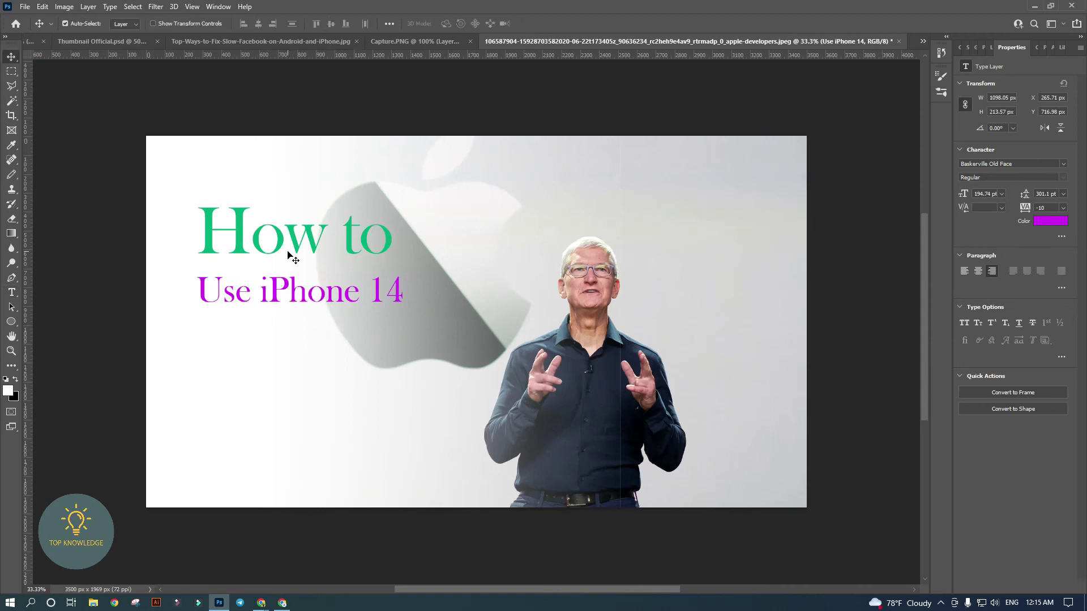
pyautogui.moveTo(294, 244); pyautogui.dragTo(300, 245)
pyautogui.click(332, 334)
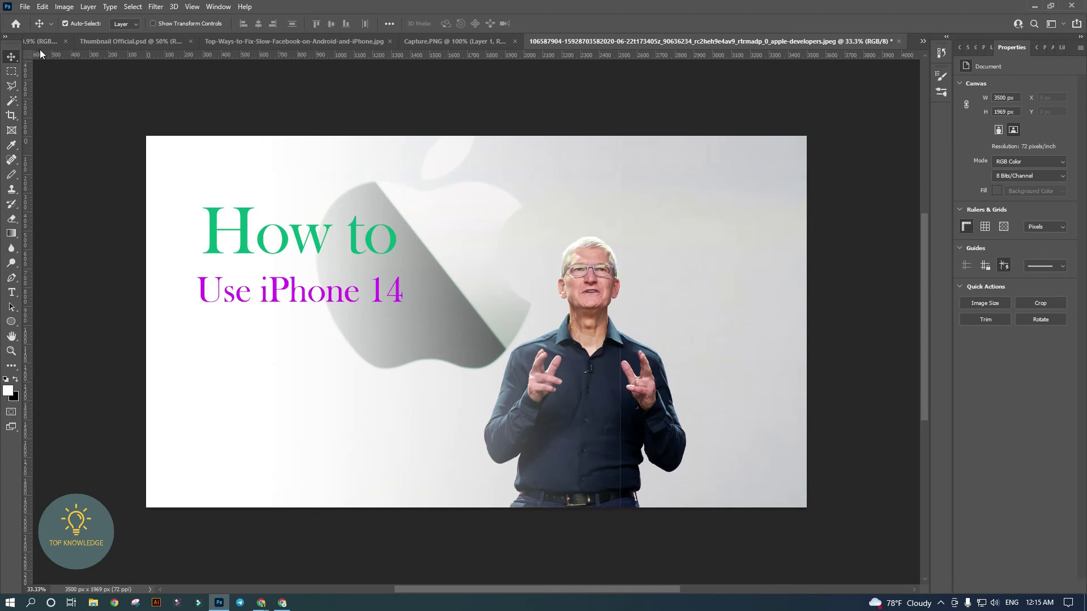
# - Examine the text and colored name banner in the maxresdefault.jpg reference thumbnail, and return to the Apple picture document
pyautogui.click(40, 42)
pyautogui.moveTo(300, 412); pyautogui.dragTo(238, 390)
pyautogui.moveTo(289, 442)
pyautogui.mouseDown()
pyautogui.moveTo(311, 440)
pyautogui.moveTo(281, 440)
pyautogui.mouseUp()
pyautogui.click(282, 439)
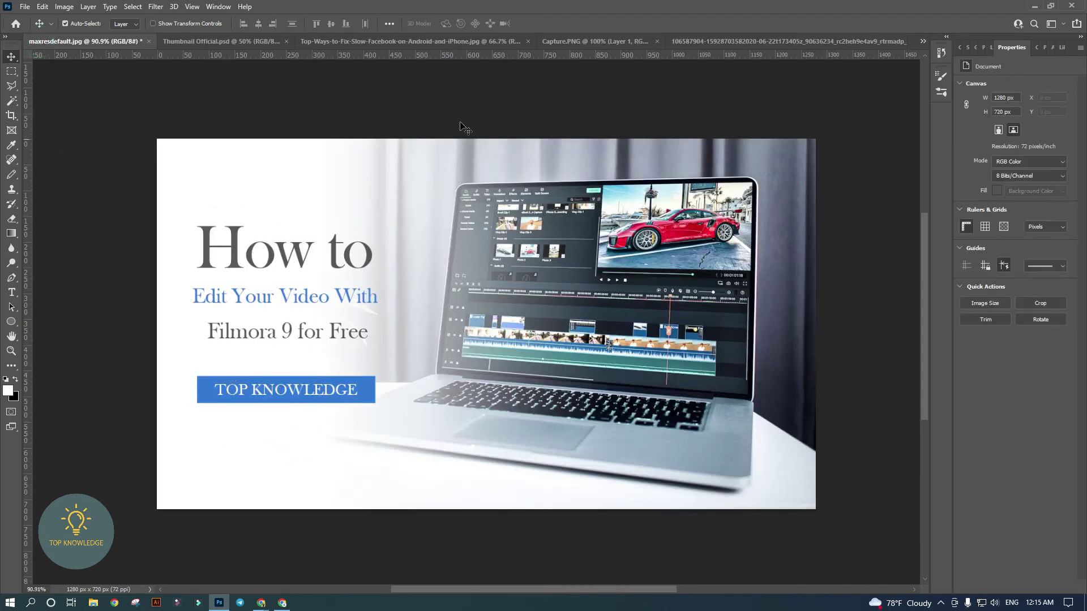
pyautogui.click(746, 42)
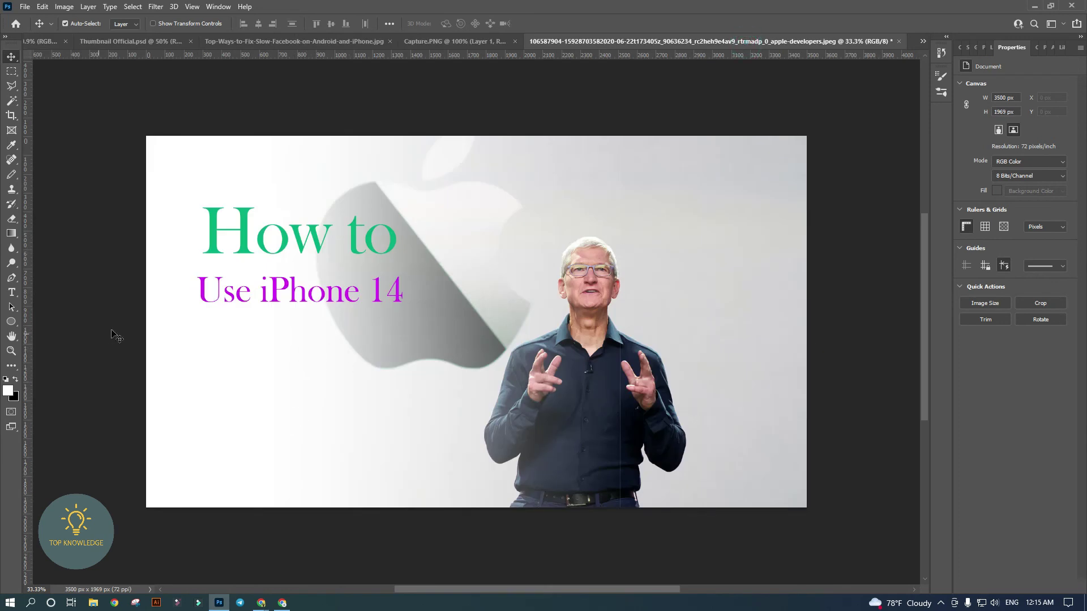
# - Add a new layer above the text layers and make a wide rectangular selection below "Use iPhone 14"
pyautogui.click(992, 48)
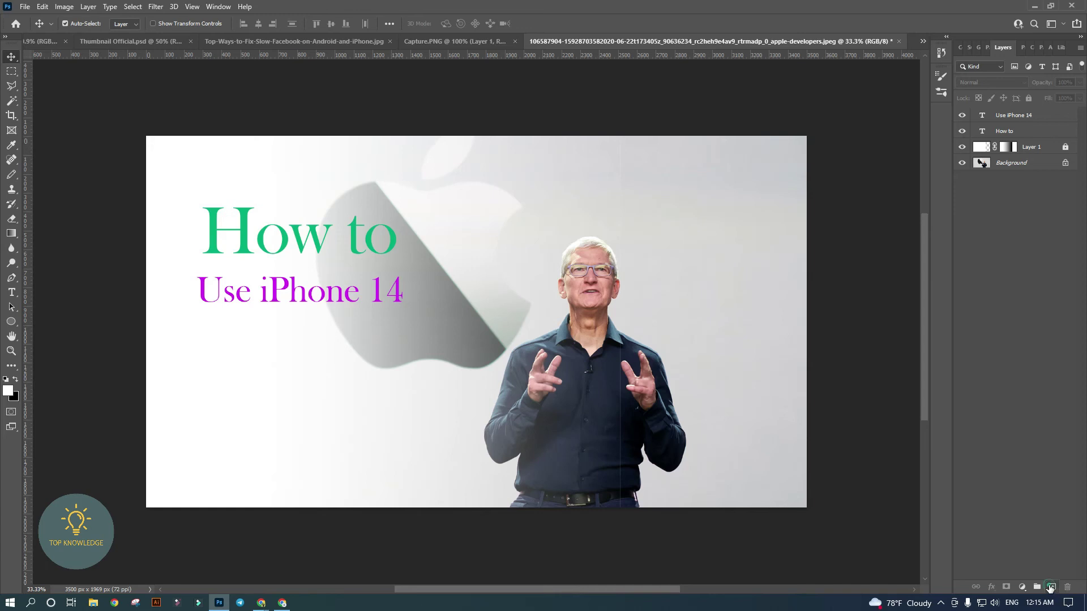
pyautogui.click(1050, 587)
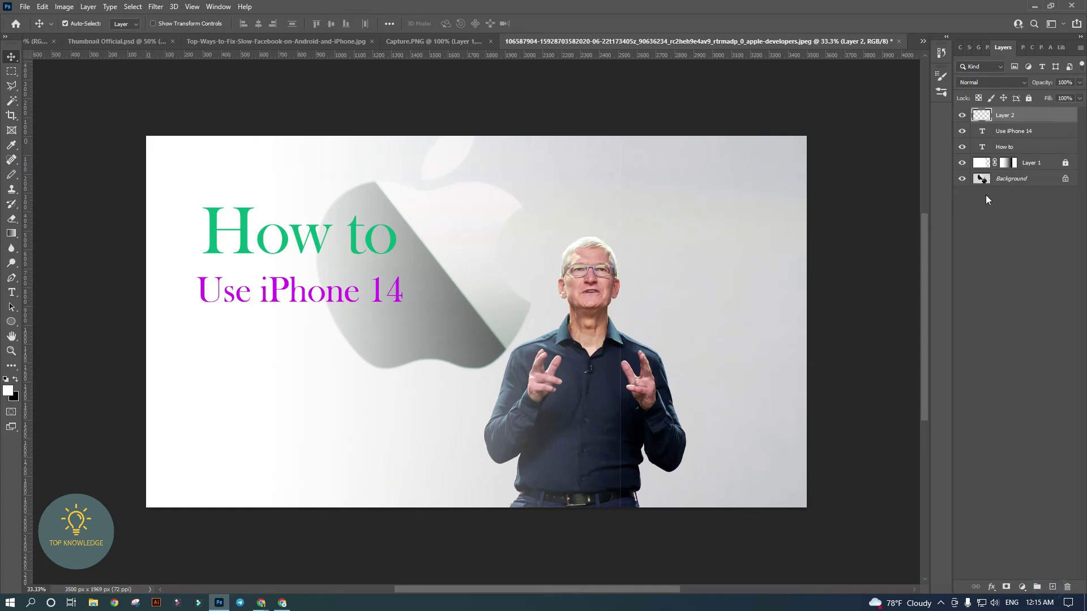
pyautogui.click(10, 78)
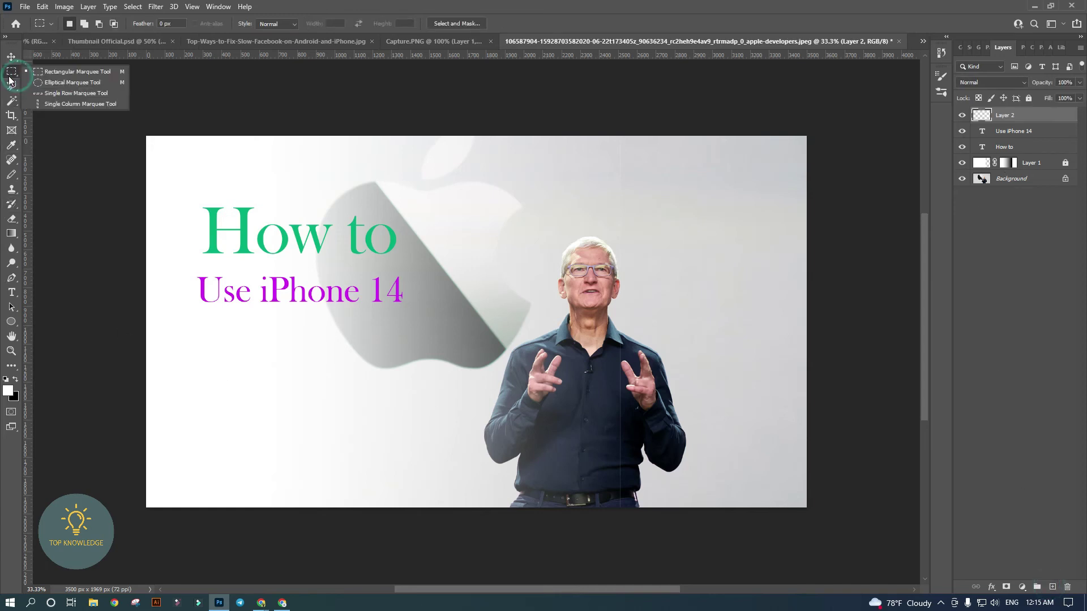
pyautogui.click(53, 72)
pyautogui.moveTo(209, 346); pyautogui.dragTo(381, 379)
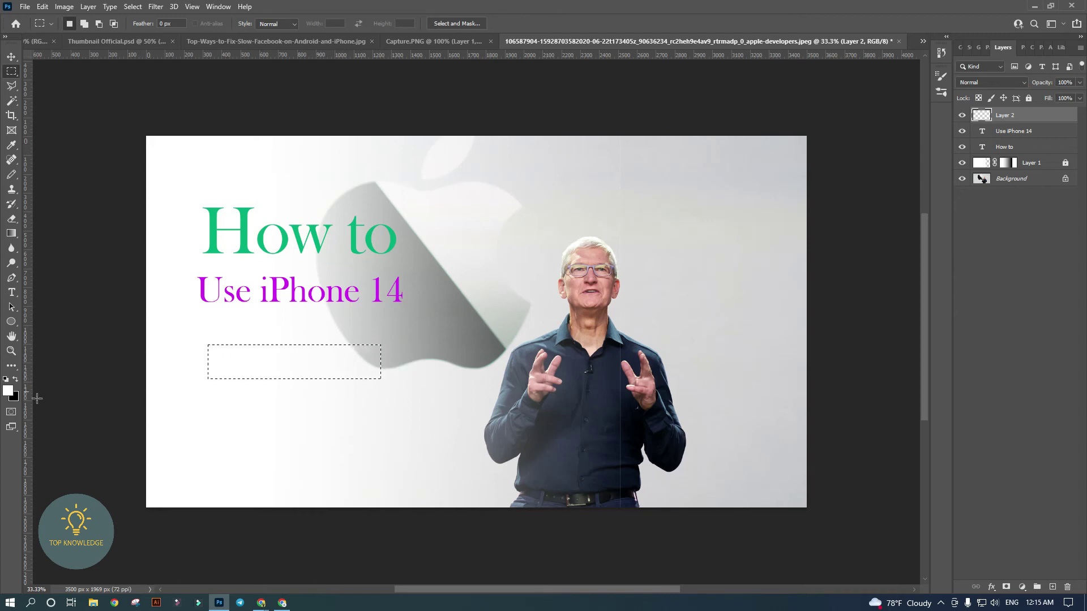
# - Set the foreground color to golden yellow #f5b919
pyautogui.click(8, 391)
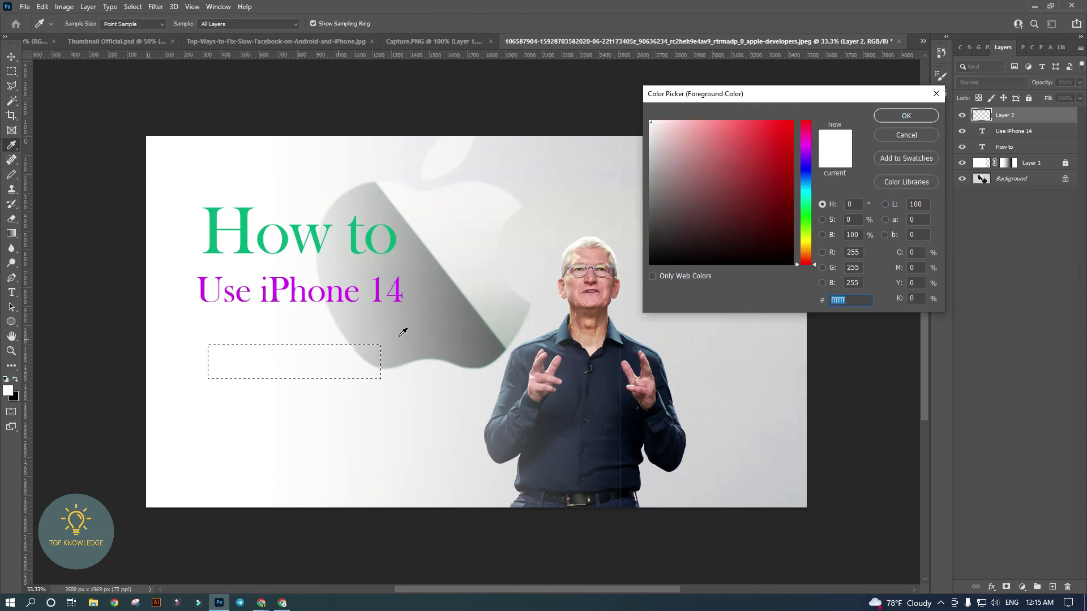
pyautogui.click(806, 244)
pyautogui.moveTo(806, 243); pyautogui.dragTo(804, 247)
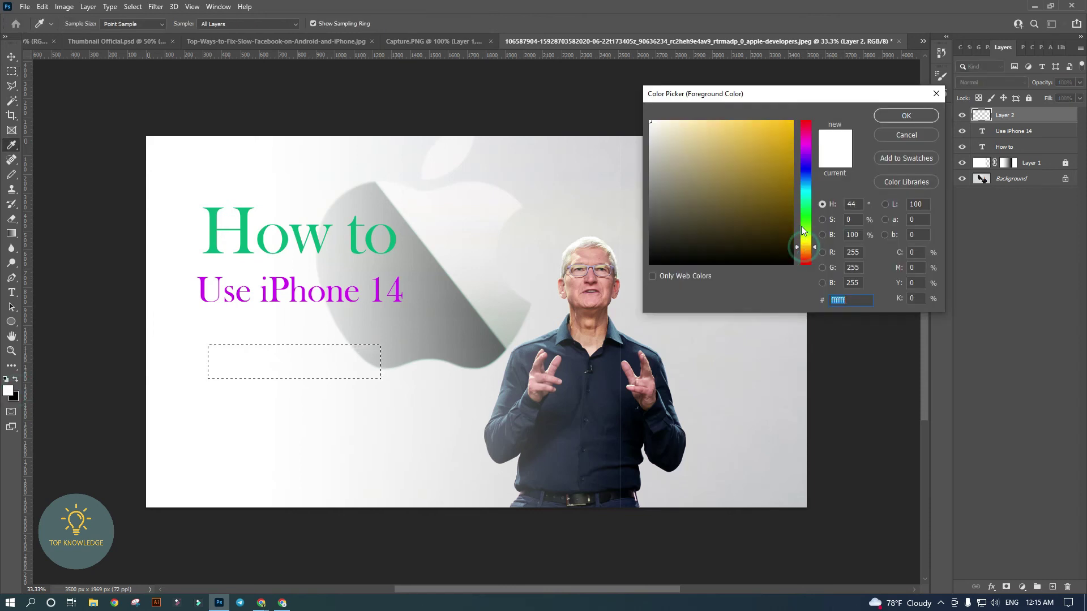
pyautogui.click(778, 126)
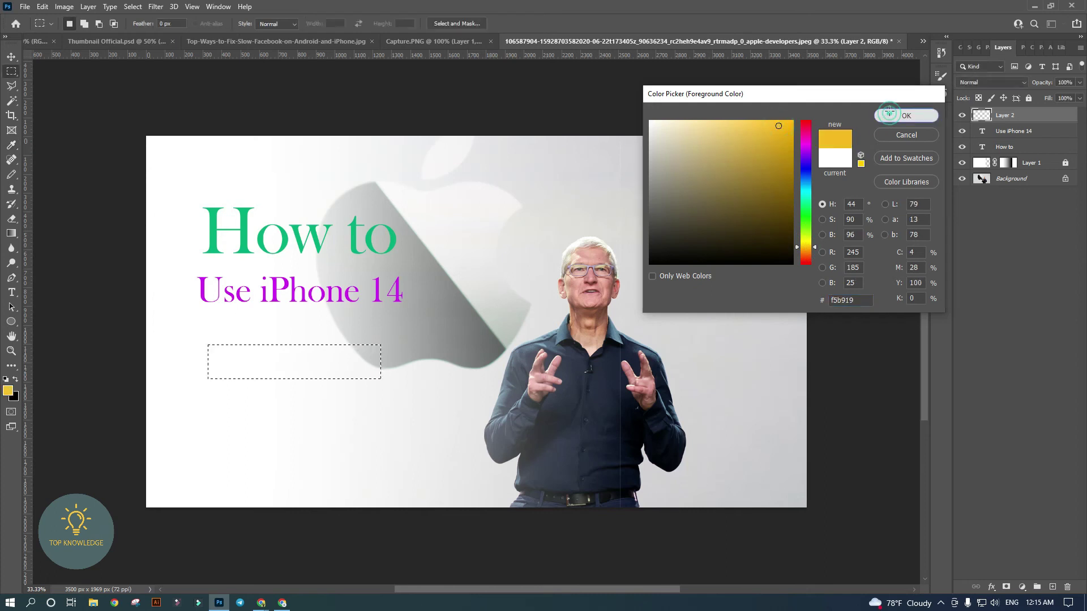
pyautogui.click(889, 113)
# - Fill the rectangular selection on the new layer with the yellow foreground color using the Paint Bucket tool
pyautogui.click(12, 233)
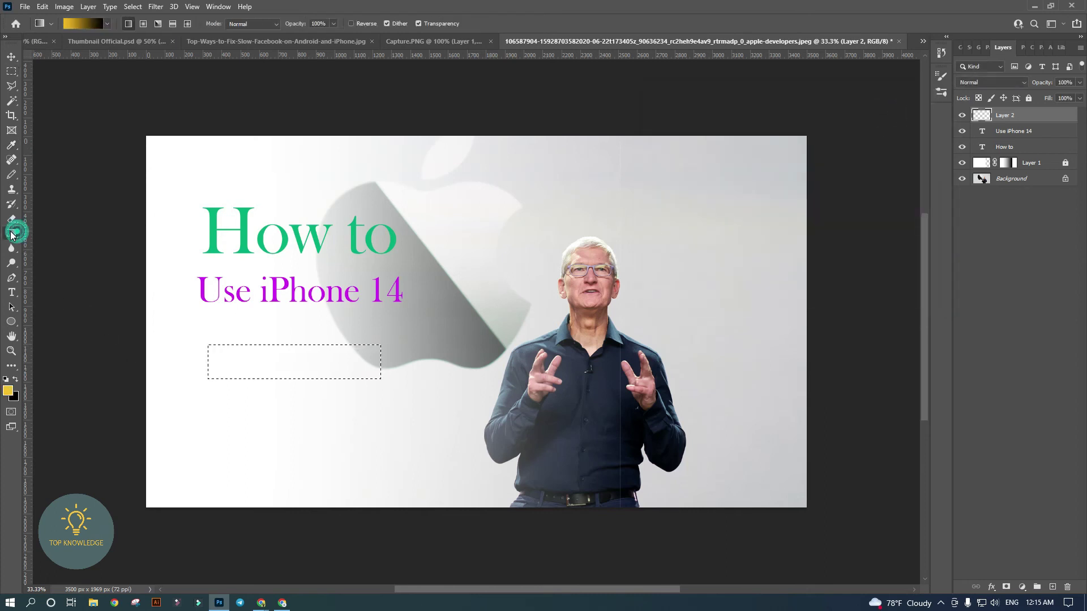
pyautogui.rightClick(12, 233)
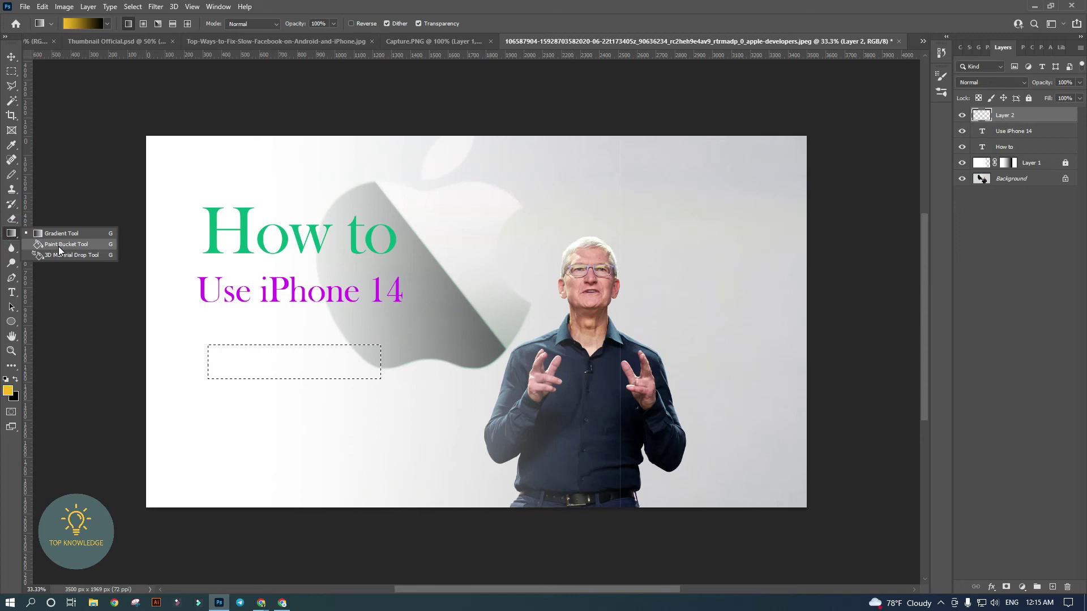
pyautogui.click(73, 245)
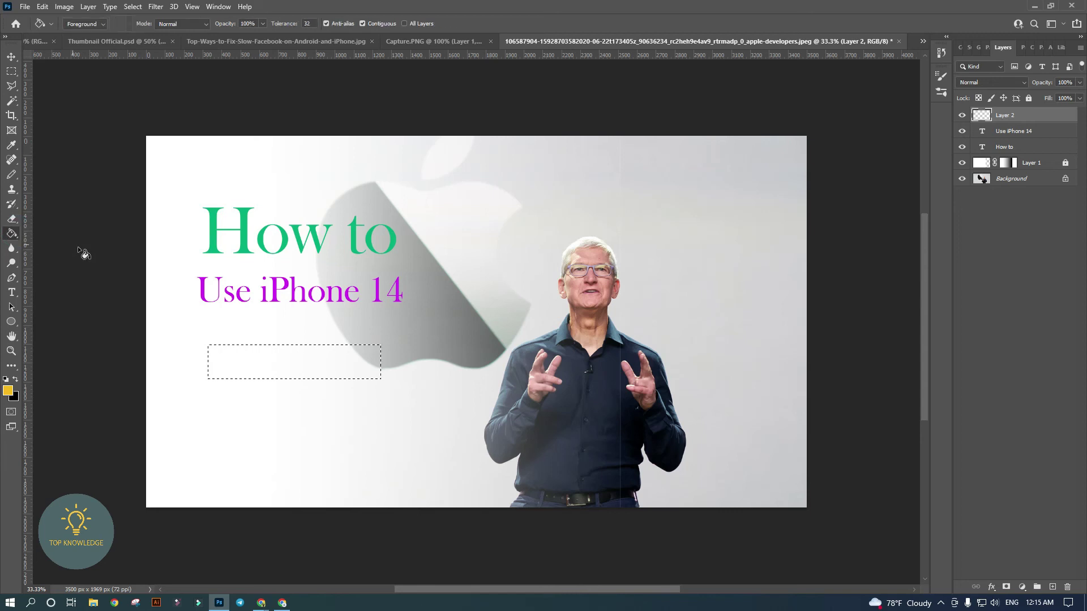
pyautogui.click(300, 361)
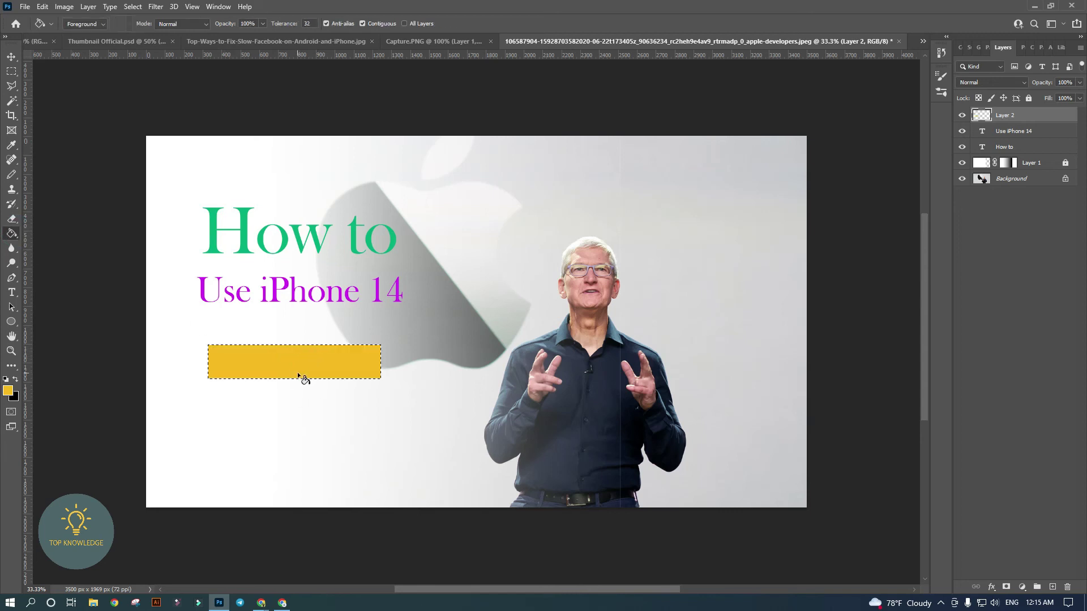
# - Deselect the filled area and move the yellow rectangle closer beneath the "Use iPhone 14" text
pyautogui.click(12, 57)
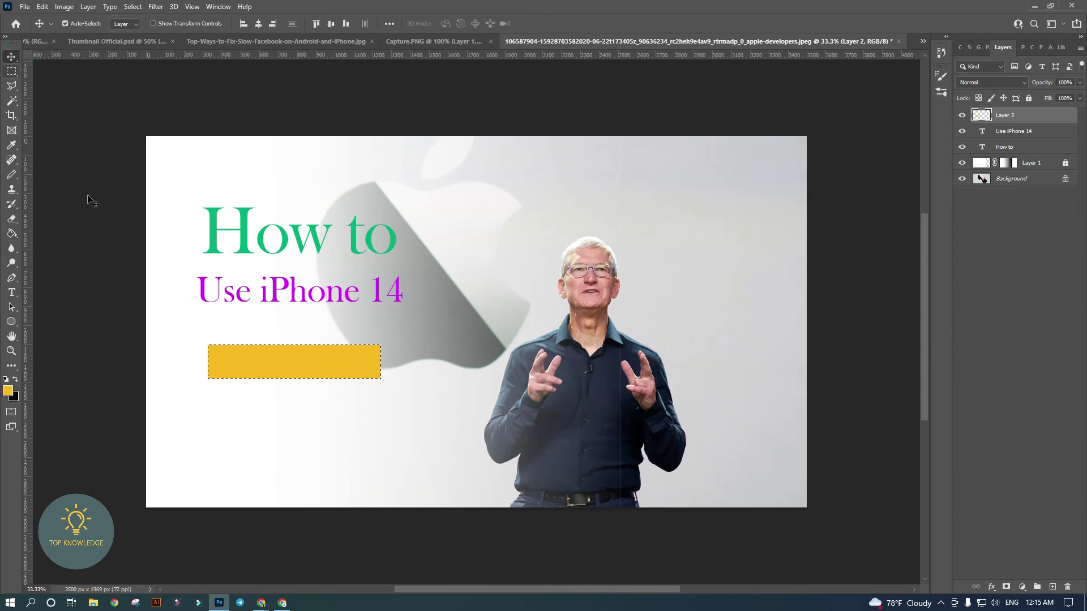
pyautogui.hotkey('ctrl', 'd')
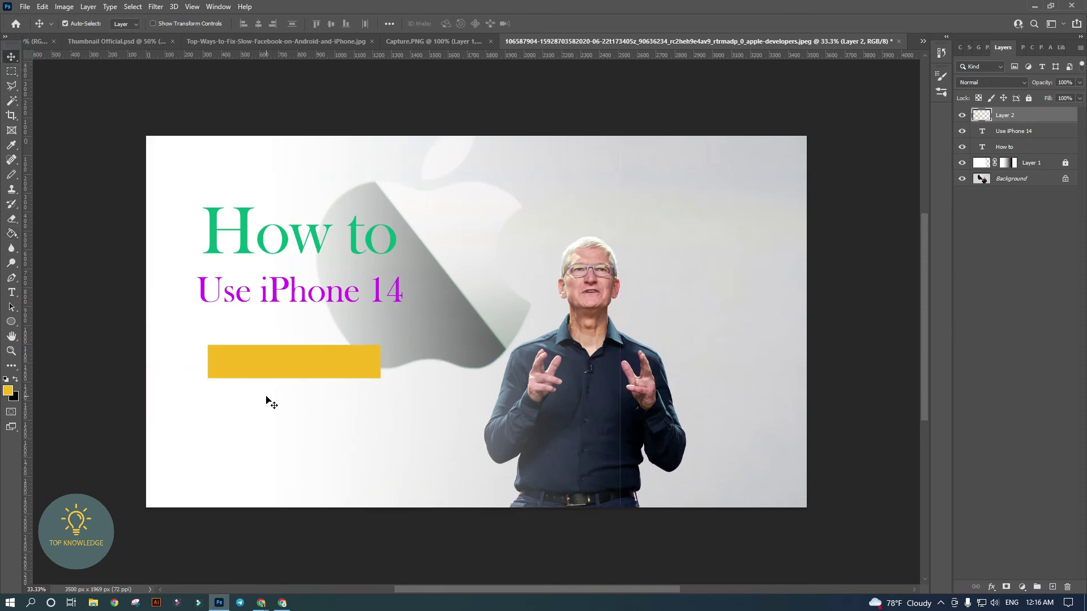
pyautogui.moveTo(286, 374)
pyautogui.mouseDown()
pyautogui.moveTo(348, 370)
pyautogui.moveTo(301, 376)
pyautogui.moveTo(286, 368)
pyautogui.moveTo(311, 349)
pyautogui.moveTo(295, 354)
pyautogui.mouseUp()
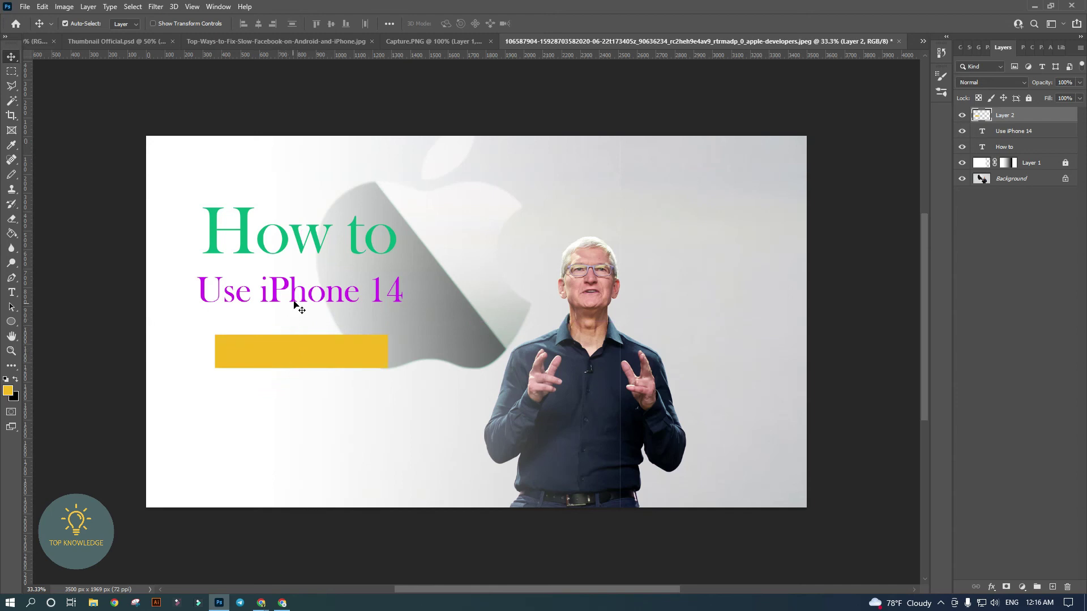
# - Duplicate the "Use iPhone 14" text onto the yellow rectangle and place the copy above Layer 2 in the stacking order
pyautogui.moveTo(295, 299); pyautogui.dragTo(295, 354)
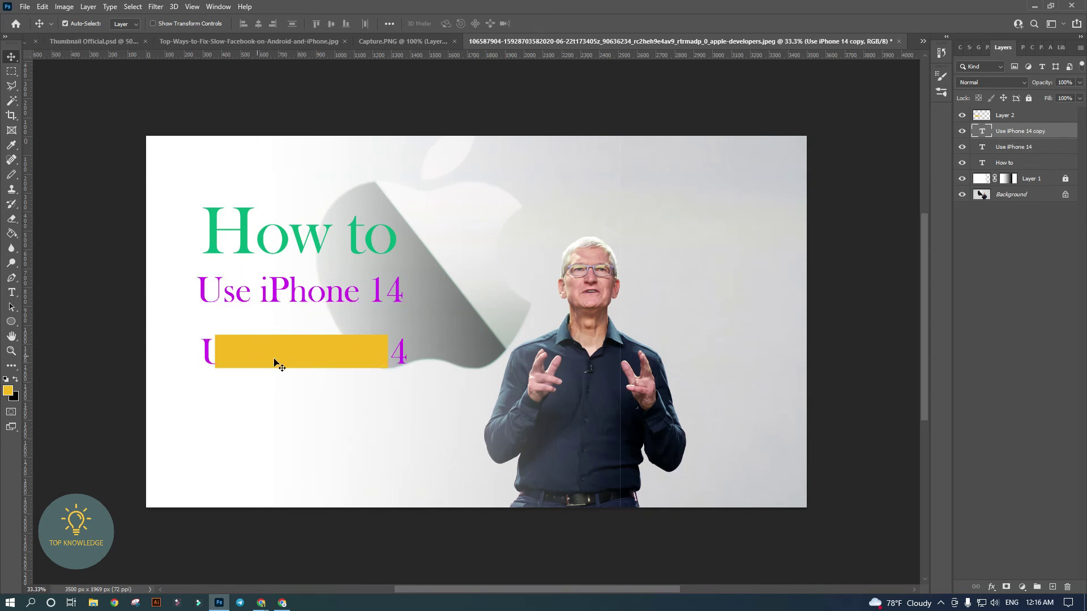
pyautogui.moveTo(1020, 136); pyautogui.dragTo(1026, 114)
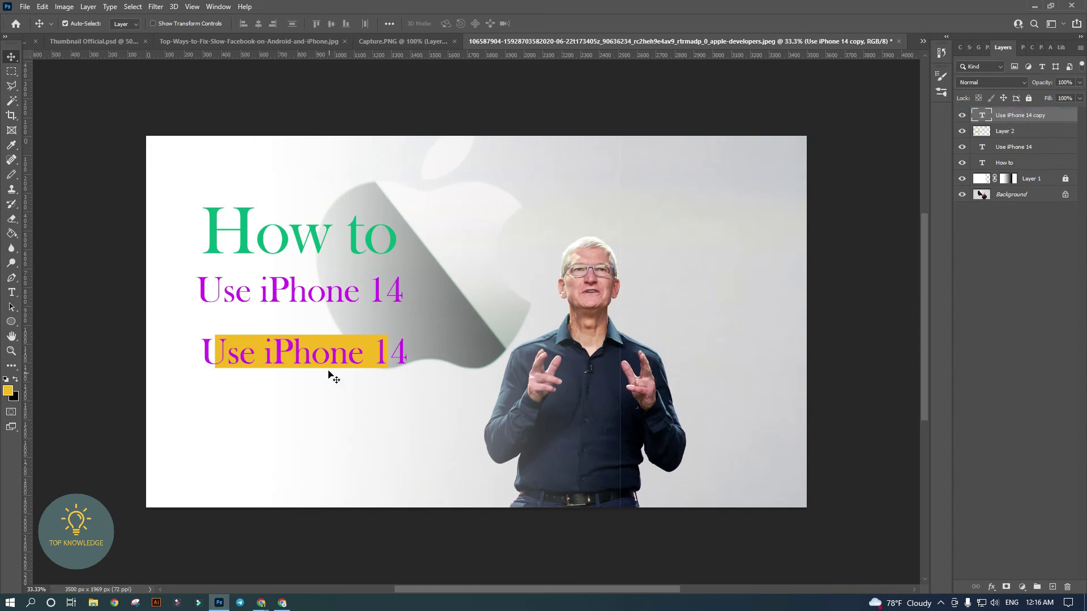
# - Scale the copied "Use iPhone 14" text down to fit inside the yellow banner and nudge it to the banner's centre
pyautogui.press('ctrl')
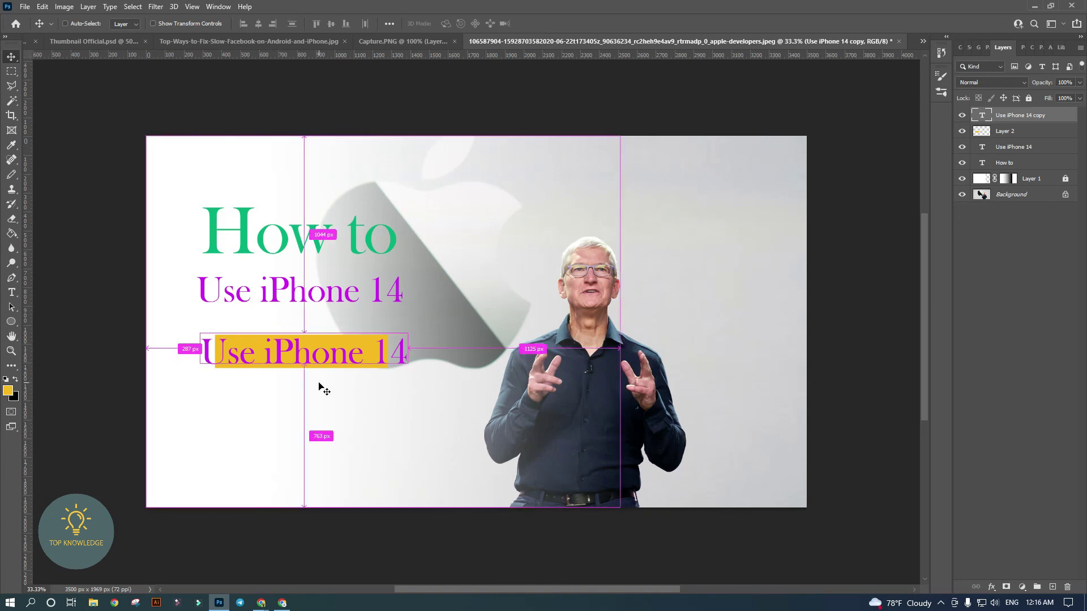
pyautogui.hotkey('ctrl', 't')
pyautogui.moveTo(407, 373); pyautogui.dragTo(332, 358)
pyautogui.press('Left')
pyautogui.press('Left')
pyautogui.press('Left')
pyautogui.press('Left')
pyautogui.press('Left')
pyautogui.press('Left')
pyautogui.press('Left')
pyautogui.press('Left')
pyautogui.press('Left')
pyautogui.press('Return')
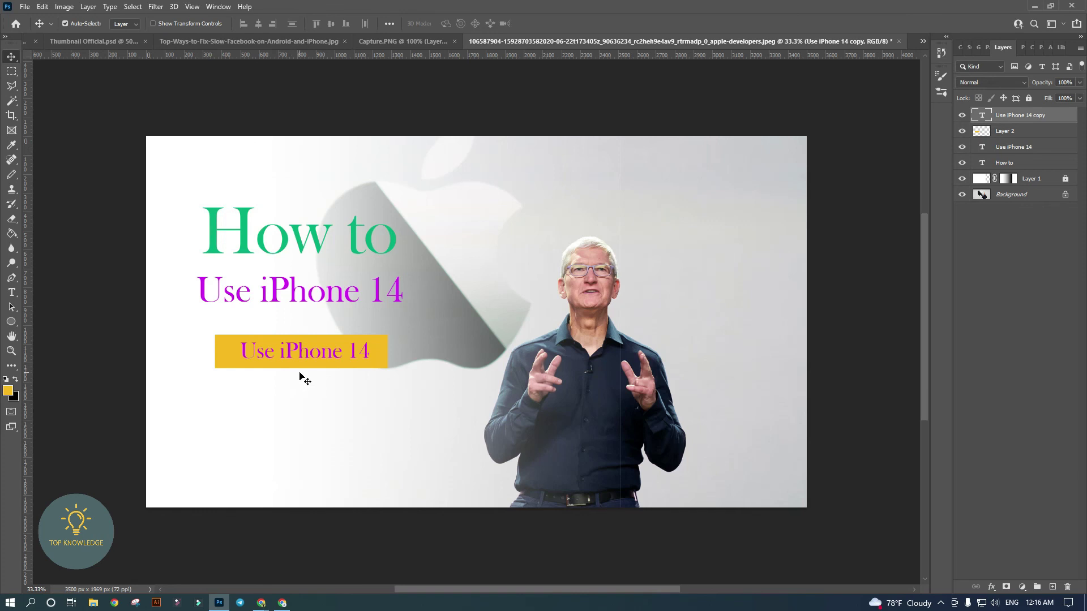
# - Replace the banner's copied text with "UR CHANNEL"
pyautogui.press('t')
pyautogui.click(323, 353)
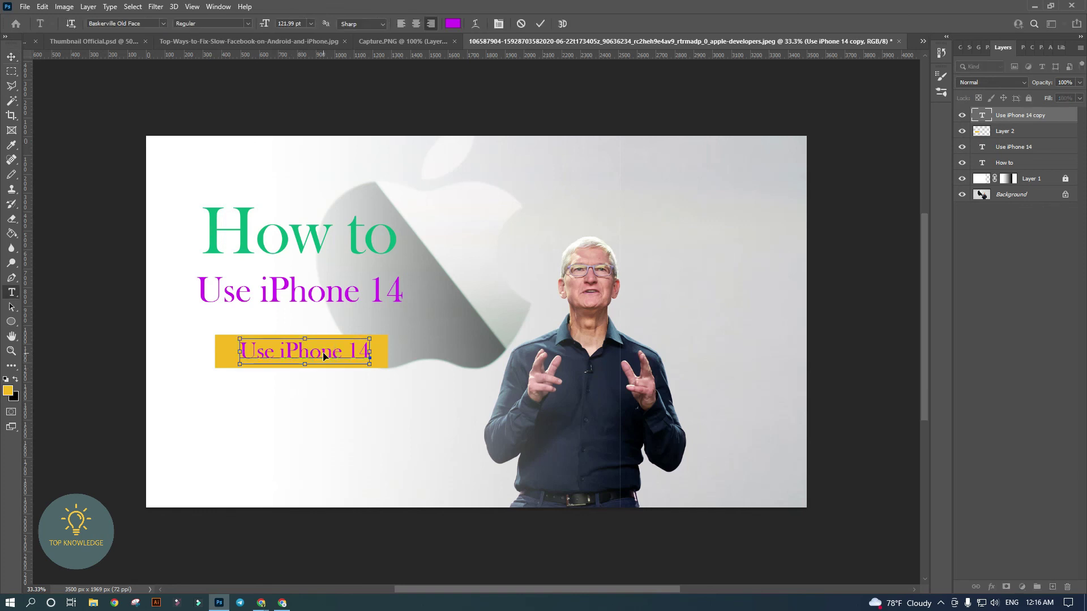
pyautogui.hotkey('ctrl', 'a')
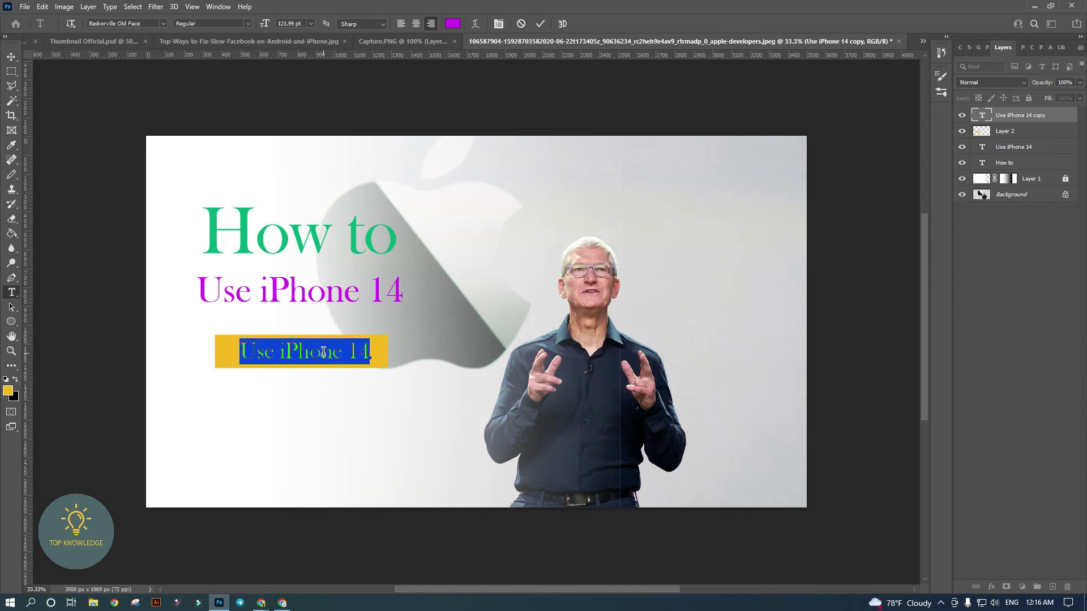
pyautogui.write('UR')
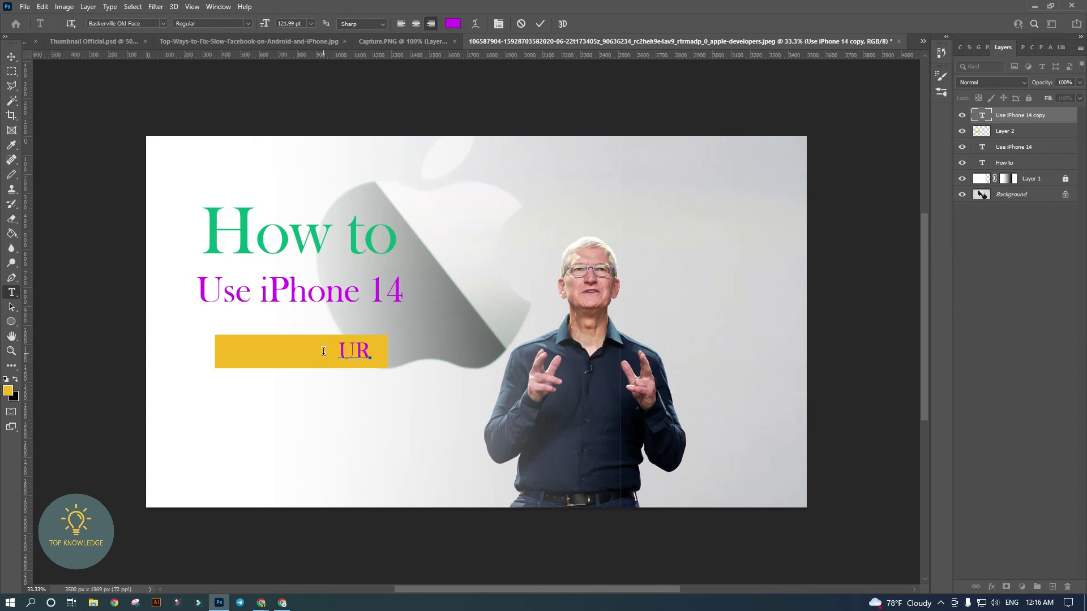
pyautogui.write(' CHANNEL')
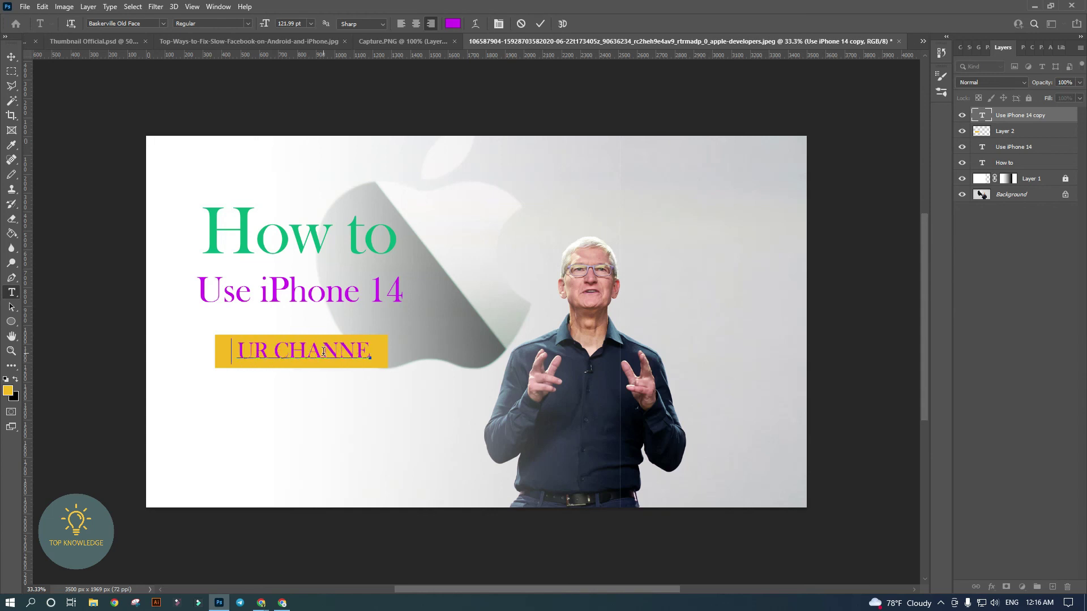
pyautogui.hotkey('ctrl', 'Return')
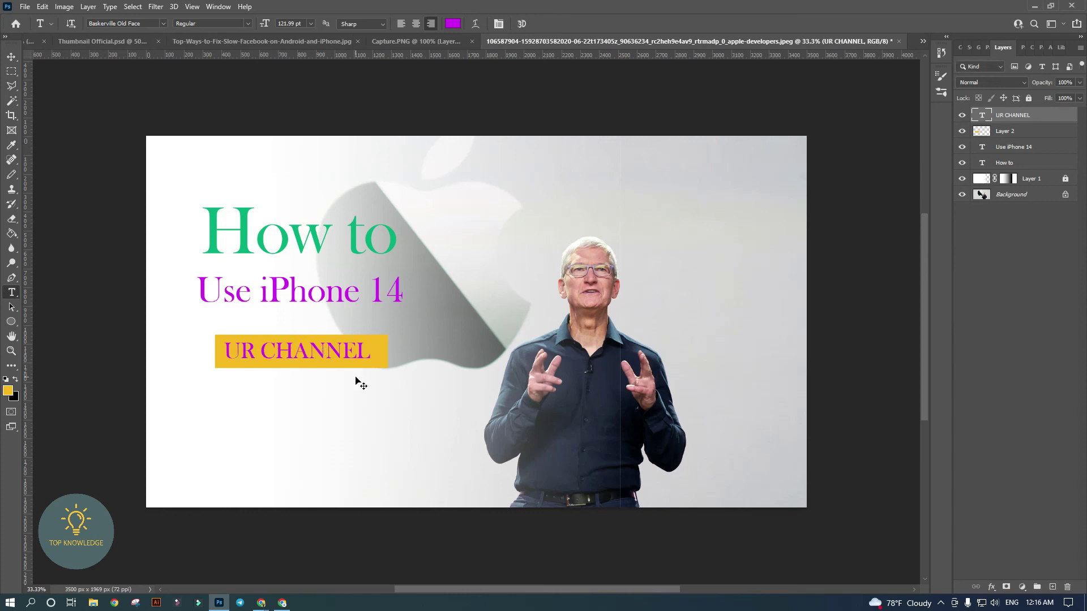
# - Nudge the "UR CHANNEL" text slightly to the right to centre it on the yellow banner
pyautogui.press('v')
pyautogui.press('Right')
pyautogui.press('Right')
pyautogui.press('Right')
pyautogui.press('Right')
pyautogui.press('Right')
pyautogui.press('Right')
pyautogui.press('Right')
pyautogui.press('Right')
pyautogui.press('Right')
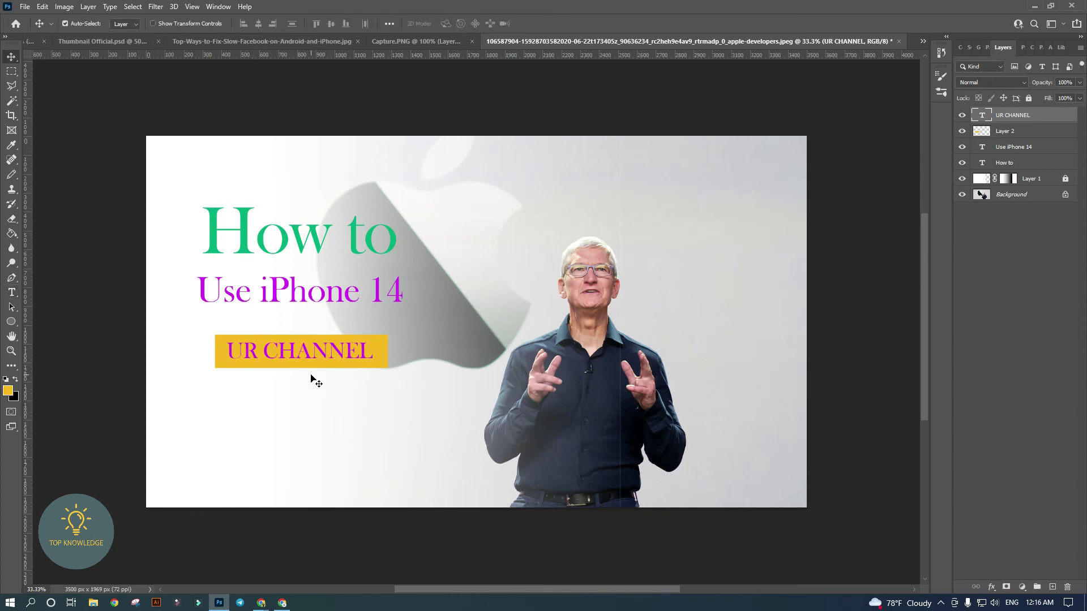
# - Set the "UR CHANNEL" text color to white #ffffff
pyautogui.click(1021, 47)
pyautogui.click(1050, 222)
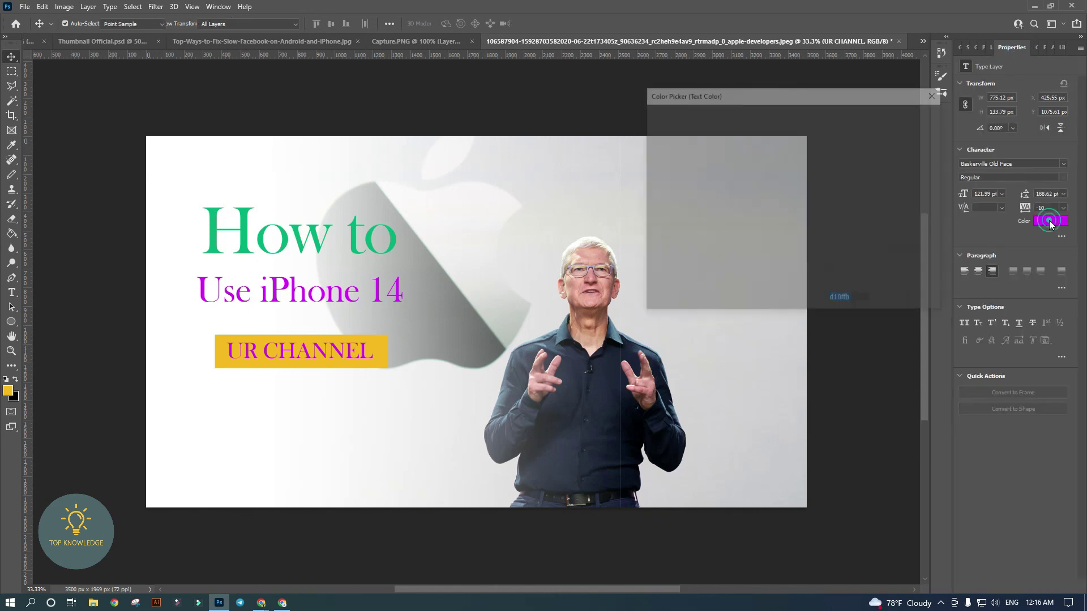
pyautogui.click(704, 154)
pyautogui.moveTo(703, 154); pyautogui.dragTo(651, 122)
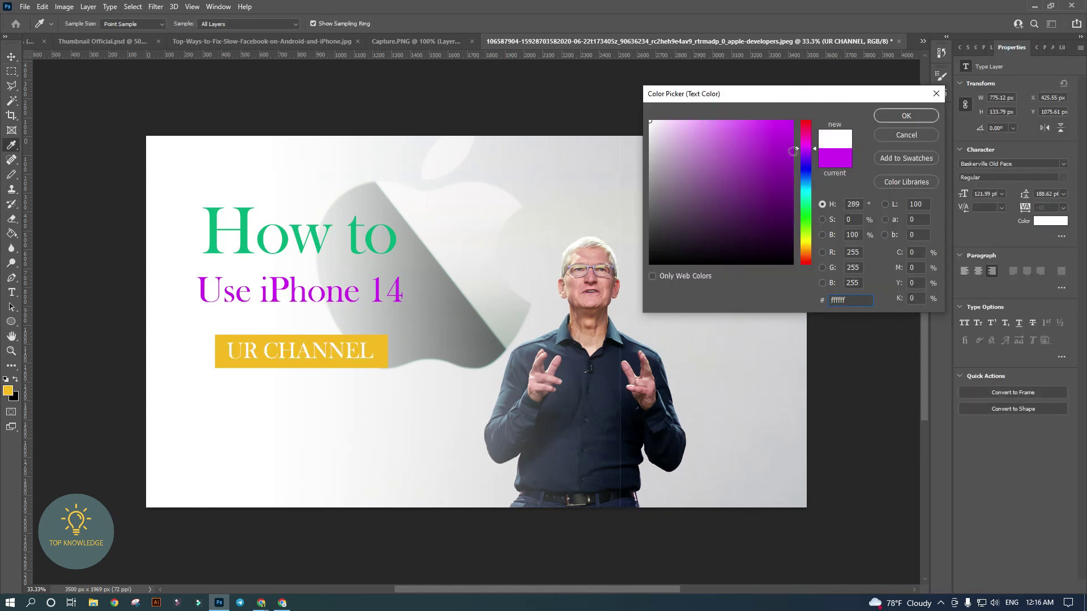
pyautogui.click(910, 119)
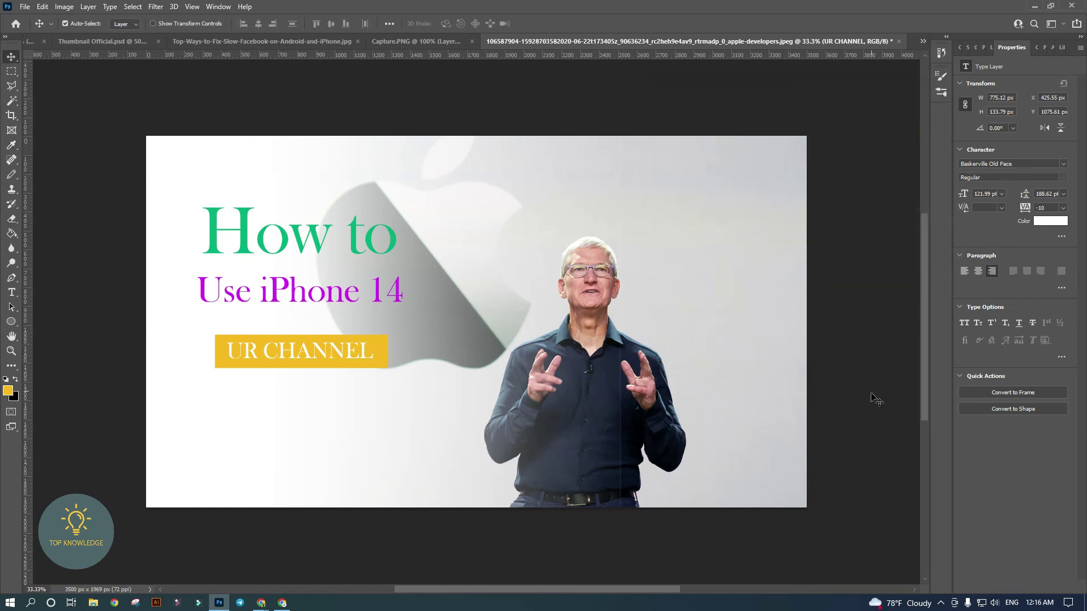
# - Select both title lines and the channel banner together, align their horizontal centers, and move the group slightly down and to the right
pyautogui.click(365, 429)
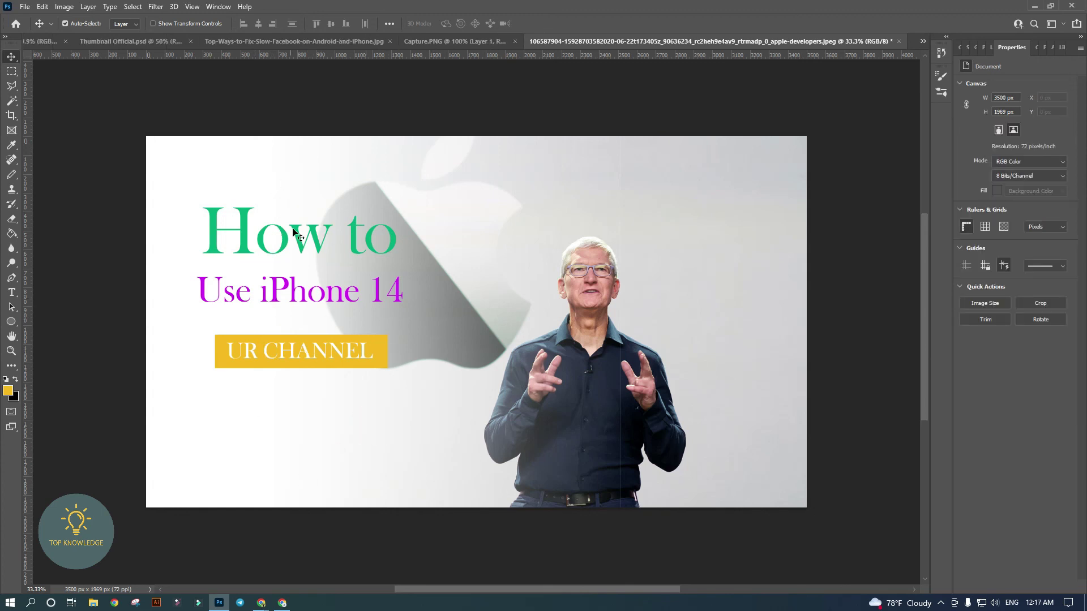
pyautogui.moveTo(286, 408); pyautogui.dragTo(328, 205)
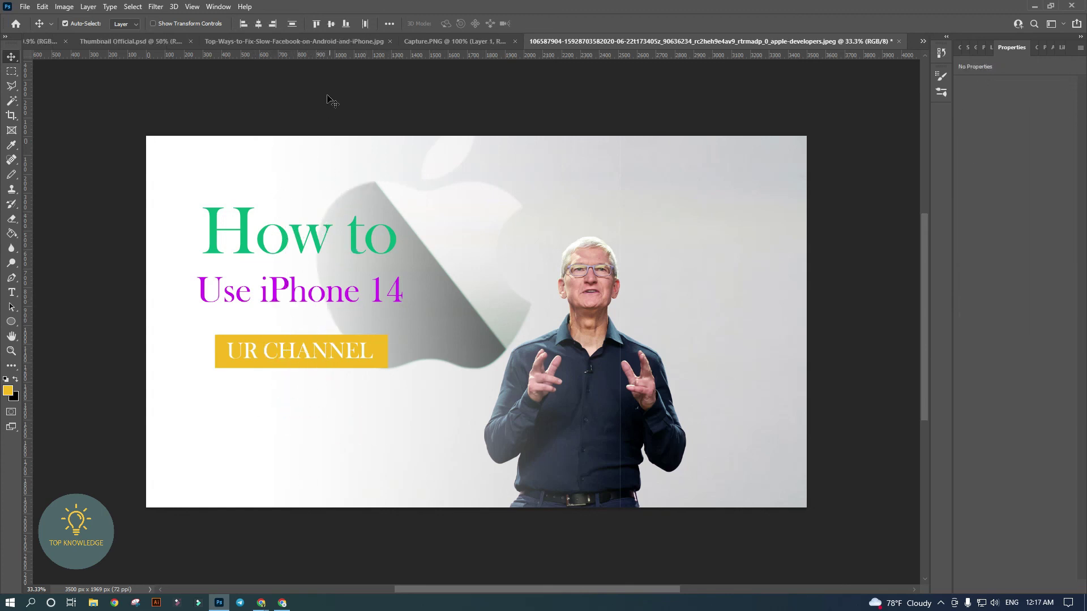
pyautogui.click(259, 24)
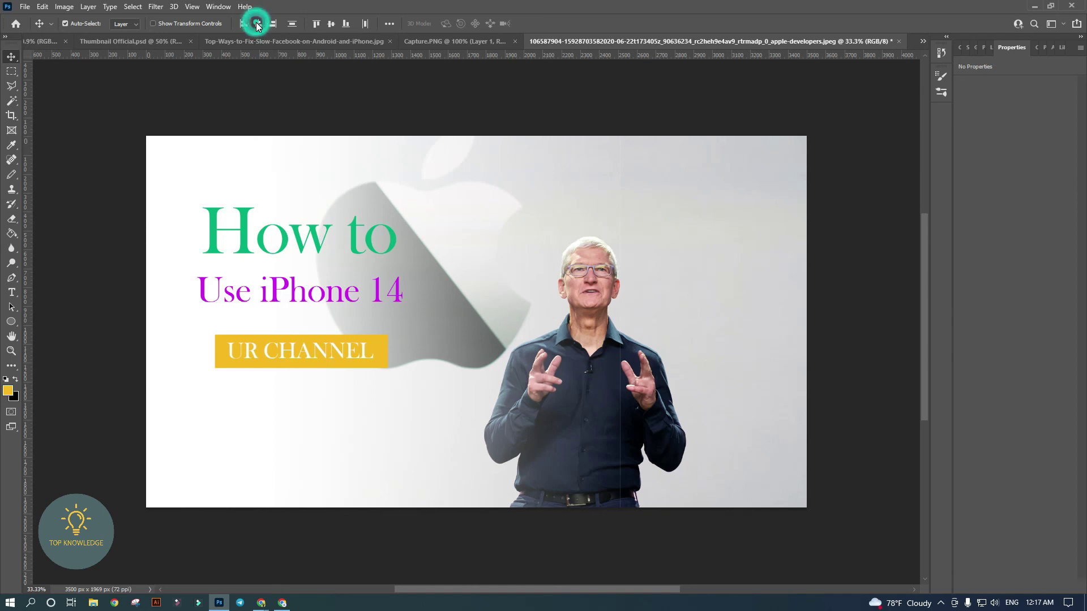
pyautogui.moveTo(302, 251); pyautogui.dragTo(321, 286)
pyautogui.click(473, 213)
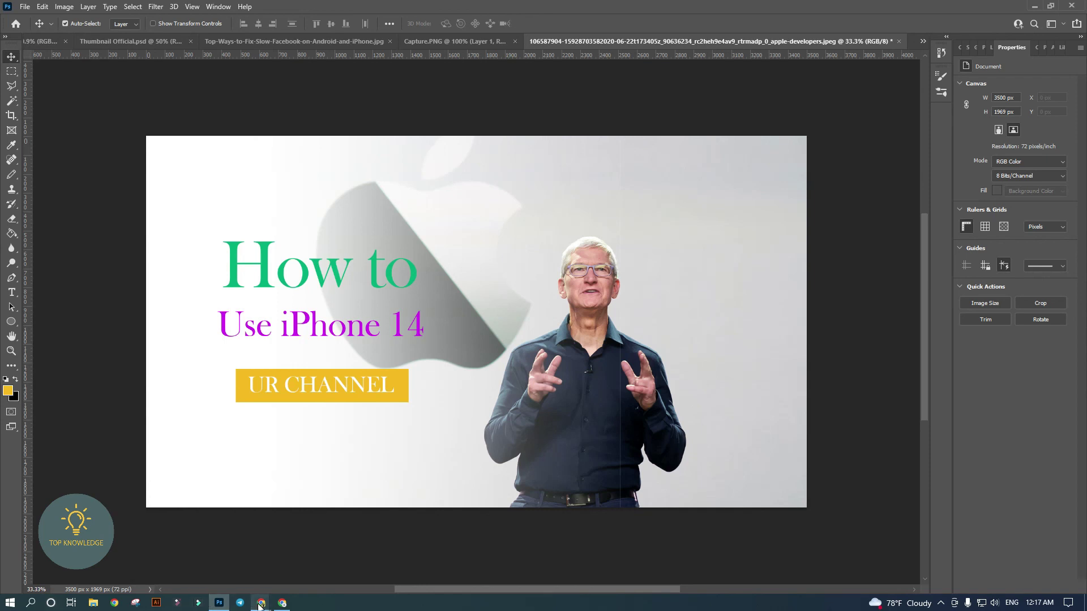
# - Switch to the TOP SHARE YouTube channel in Chrome and examine the thumbnails of its uploaded videos up to the newest
pyautogui.moveTo(260, 606)
pyautogui.click(261, 567)
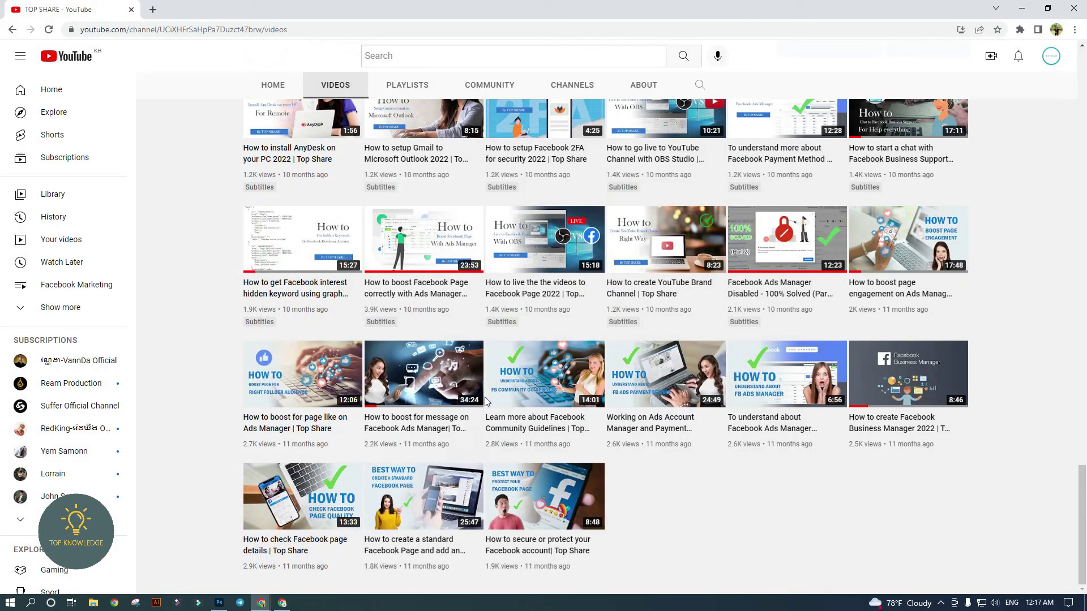
pyautogui.scroll(6, 688, 520)
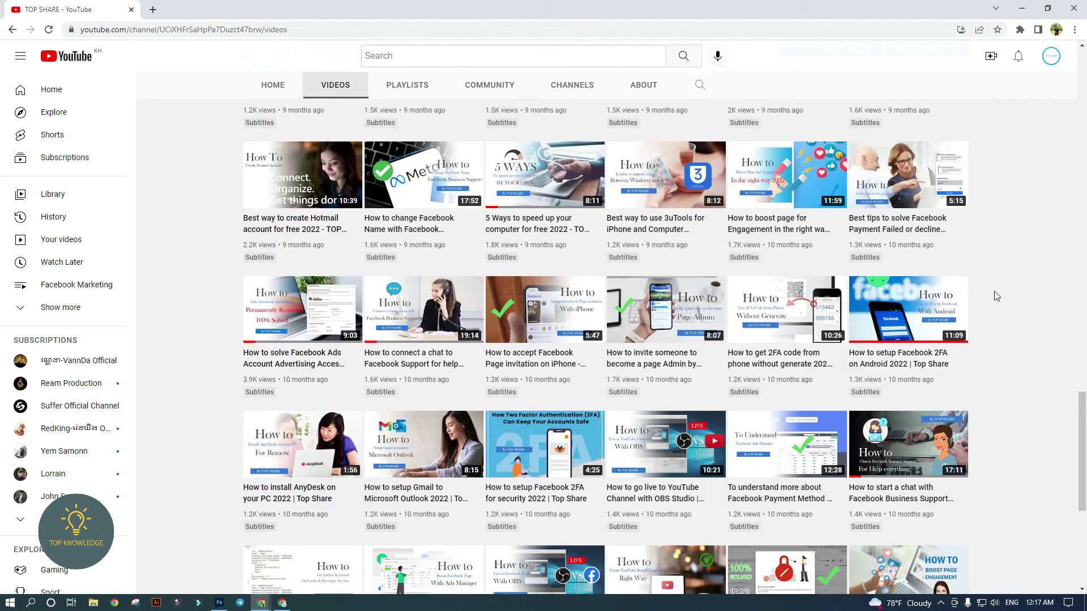
pyautogui.scroll(3, 1000, 291)
pyautogui.scroll(8, 1000, 291)
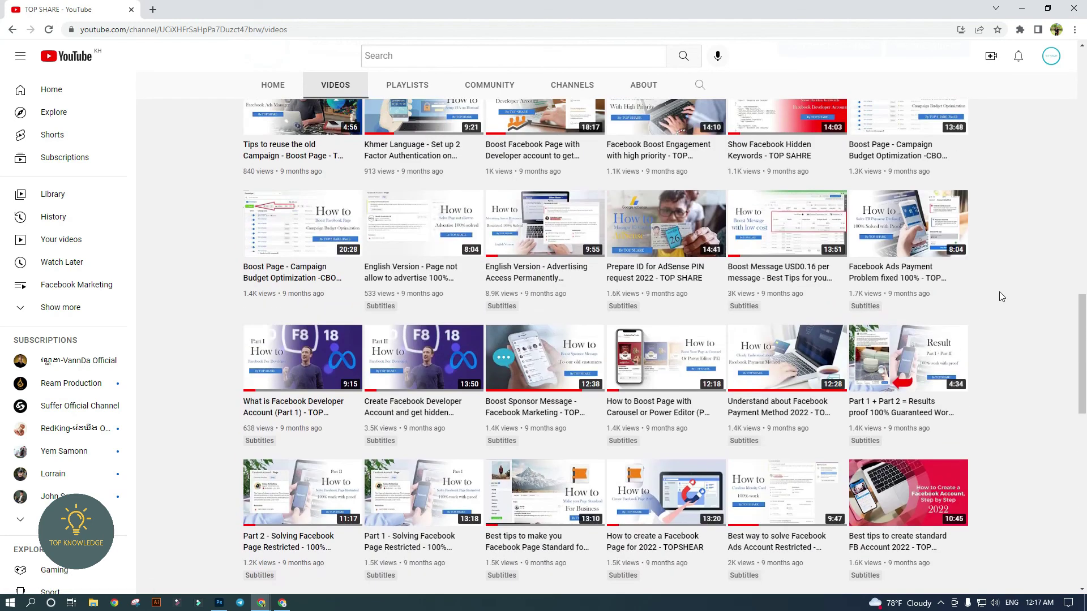
pyautogui.scroll(17, 1004, 307)
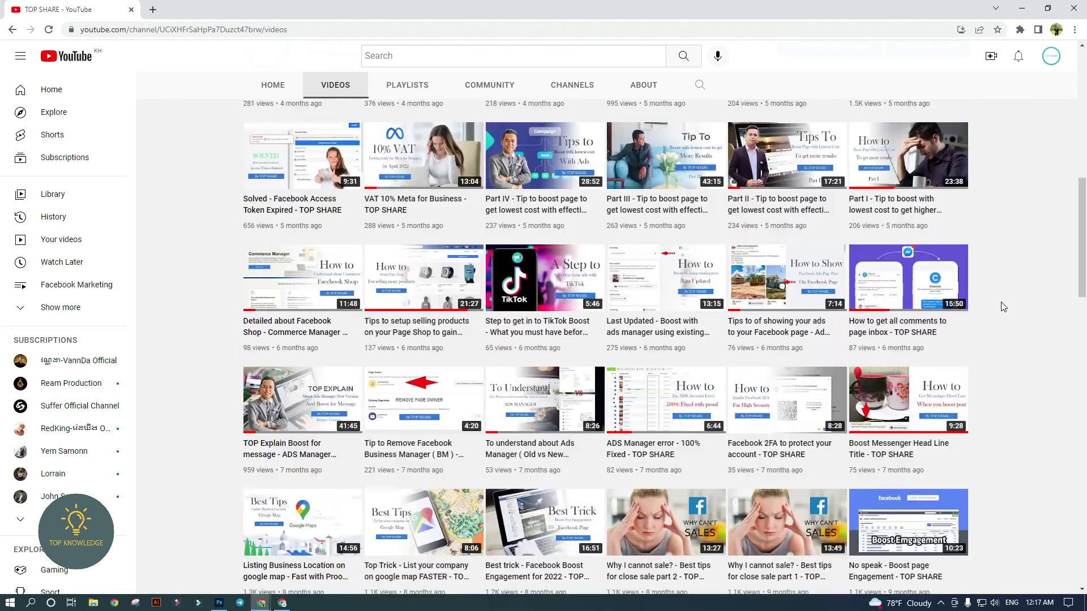
pyautogui.scroll(5, 1003, 307)
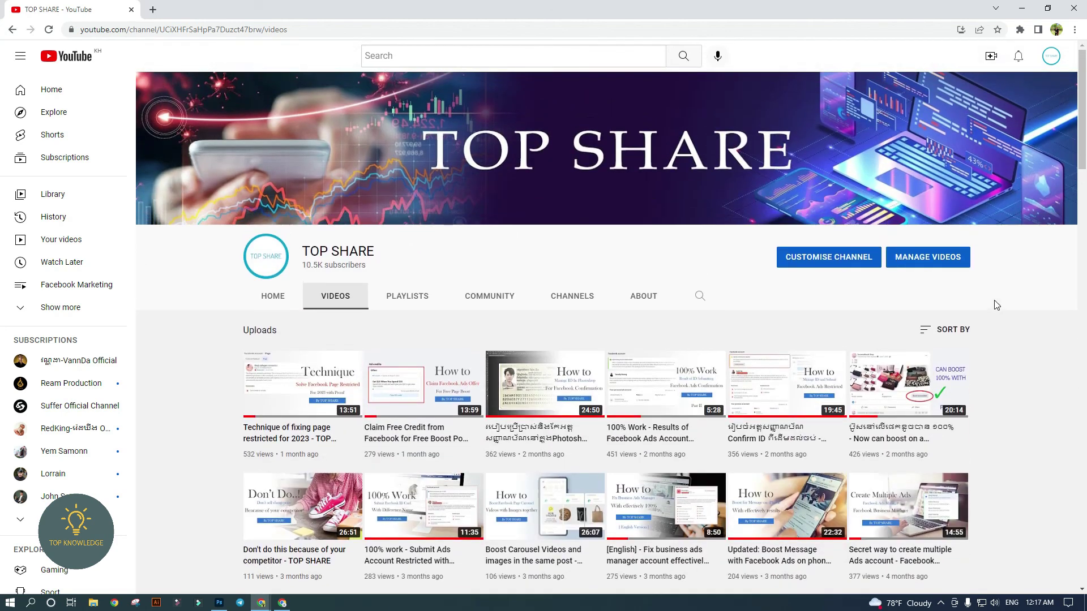
# - Look through the channel's Home, Videos, Playlists and Community sections, and return to the thumbnail in Photoshop
pyautogui.click(275, 297)
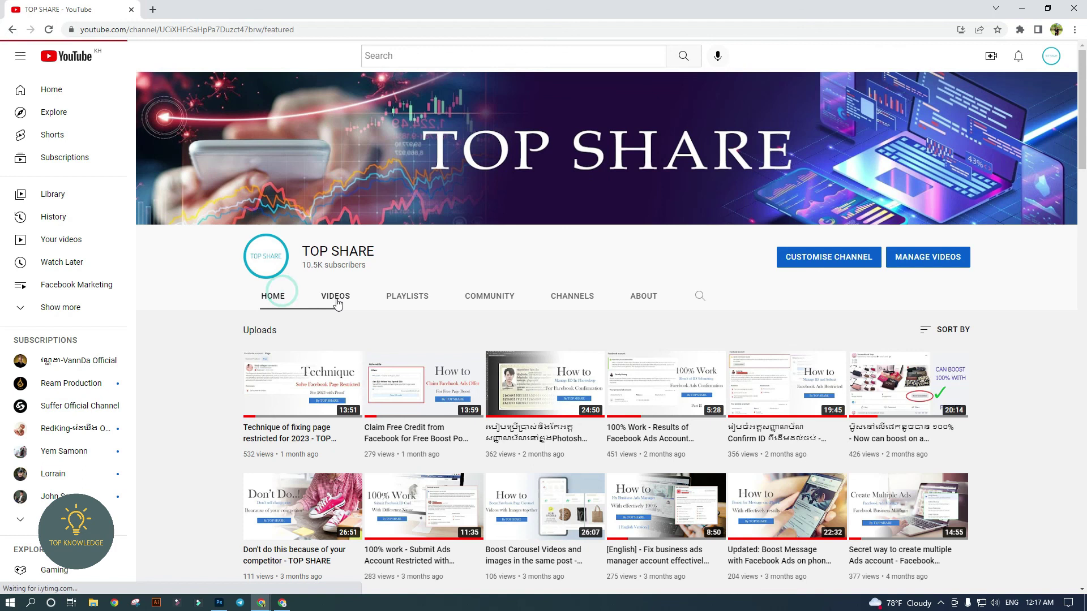
pyautogui.click(340, 302)
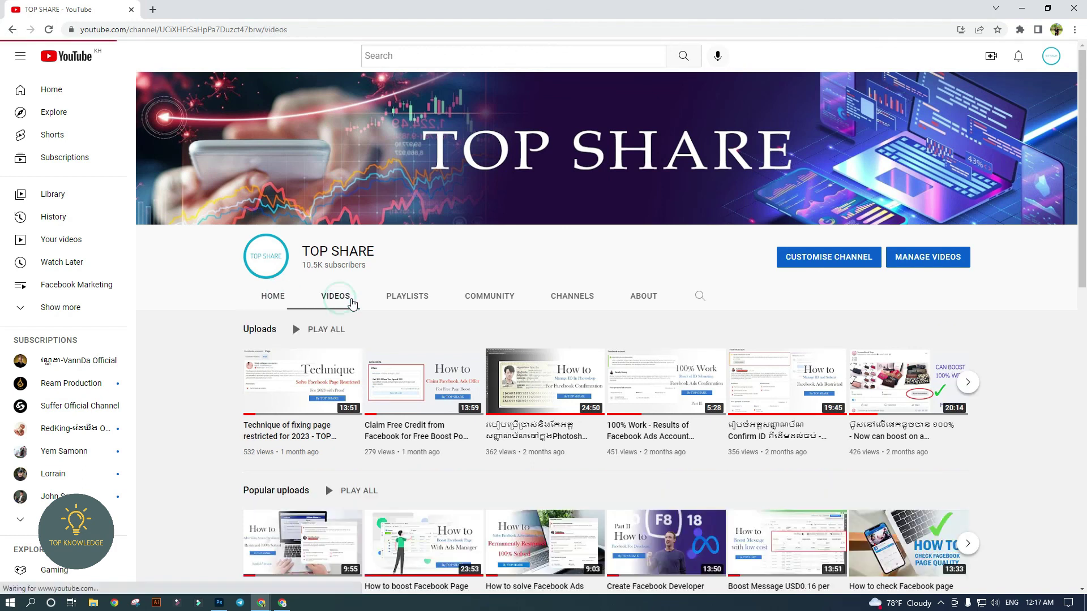
pyautogui.click(408, 303)
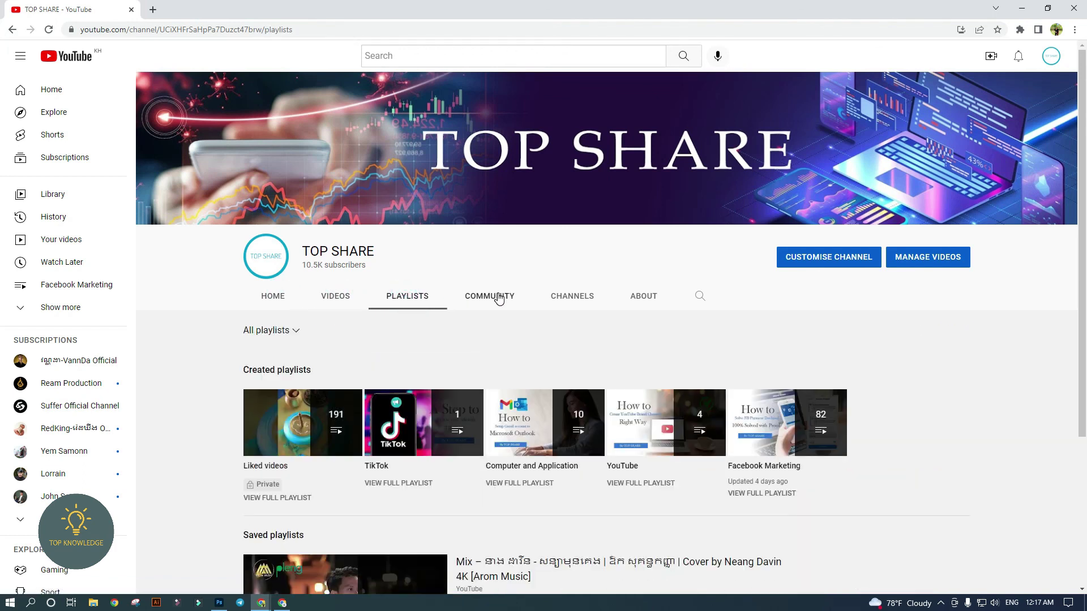
pyautogui.click(498, 301)
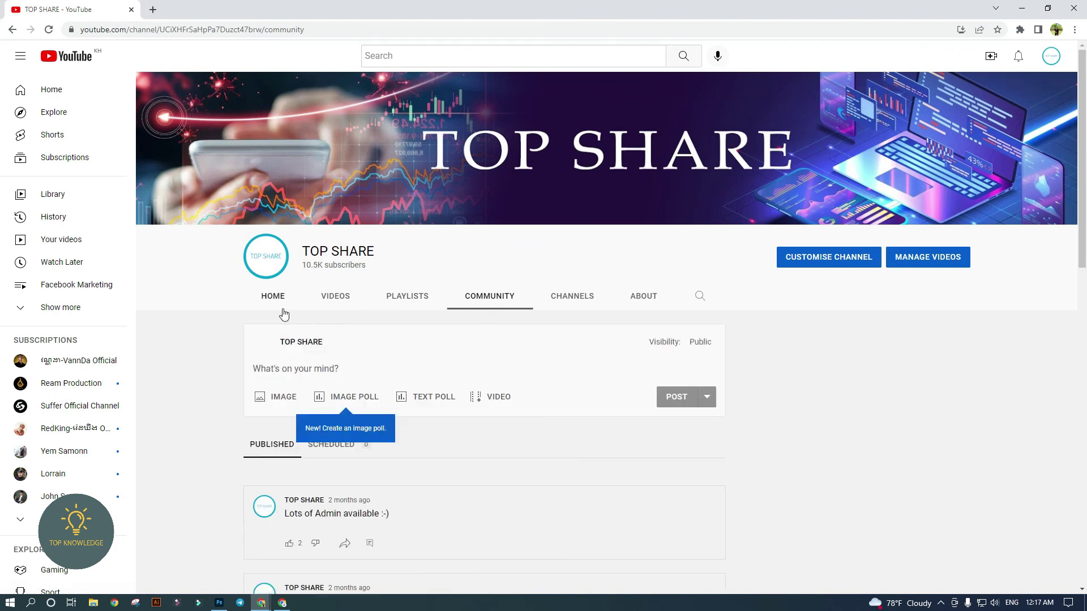
pyautogui.click(272, 304)
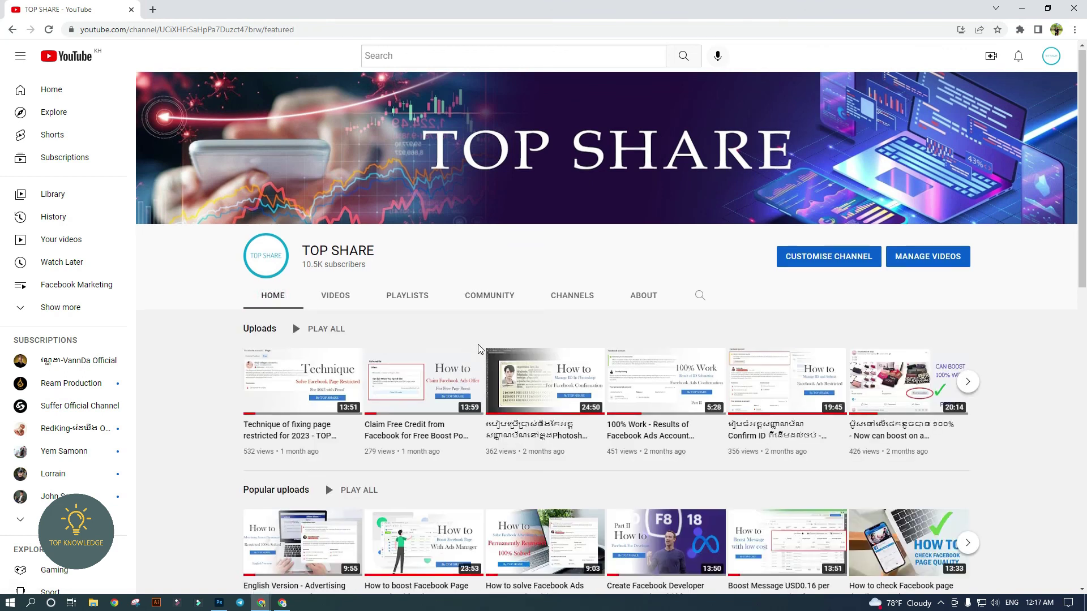
pyautogui.scroll(-3, 479, 345)
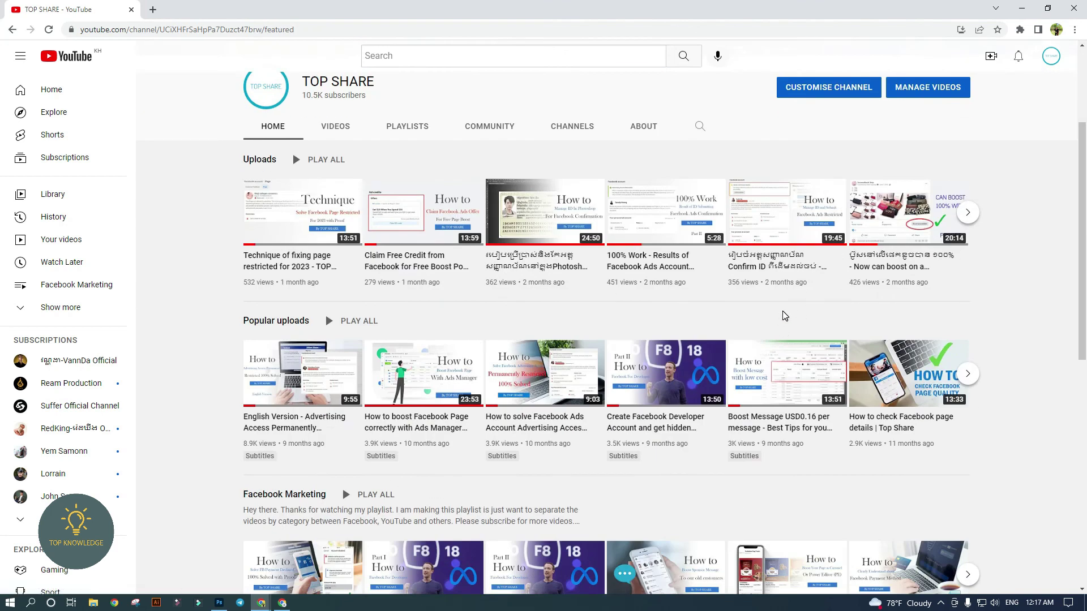
pyautogui.scroll(3, 785, 314)
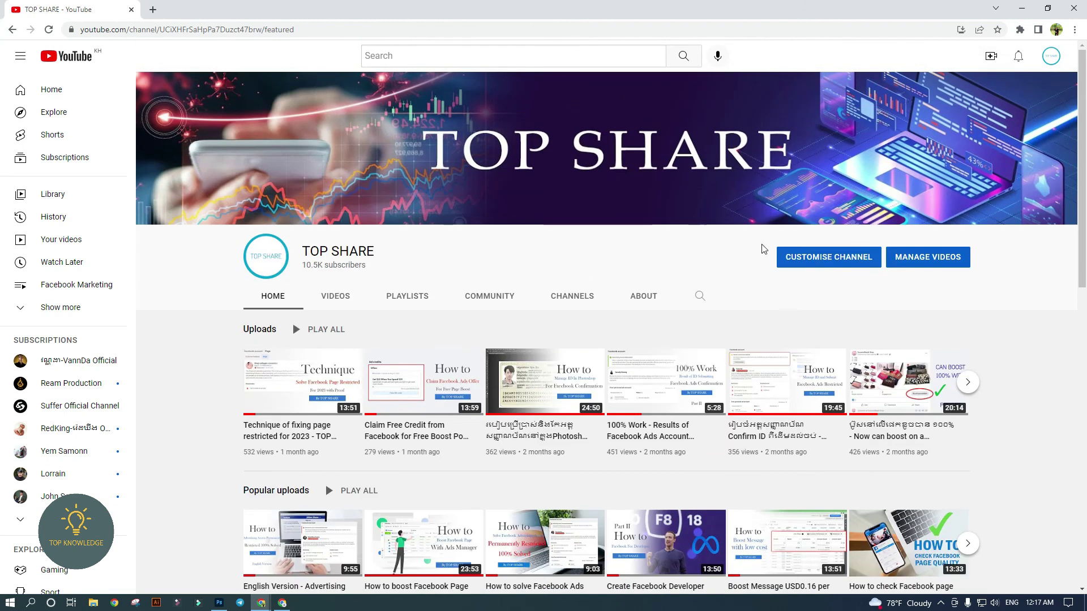
pyautogui.click(1022, 8)
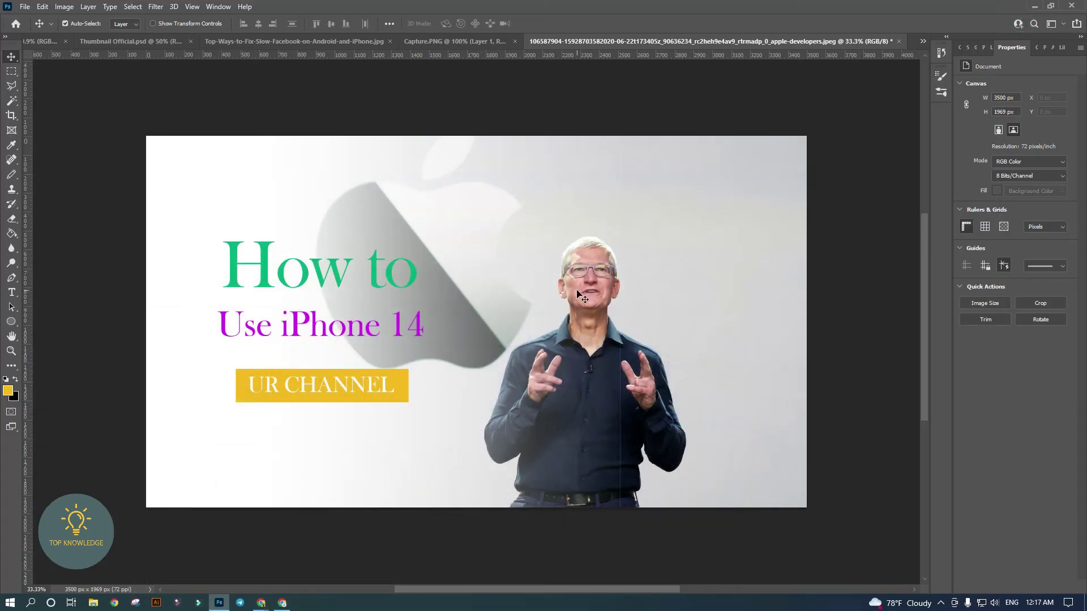